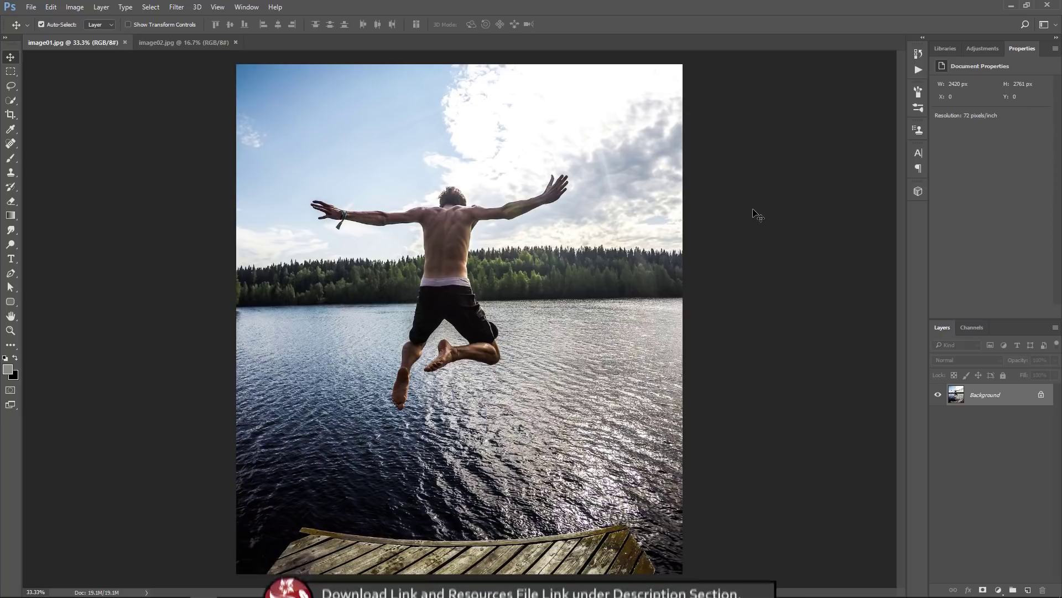
Unlock the Background layer and begin a Quick Selection of the jumping man with his lowest foot.
{"action": "left_click", "coordinate": [1042, 396]}
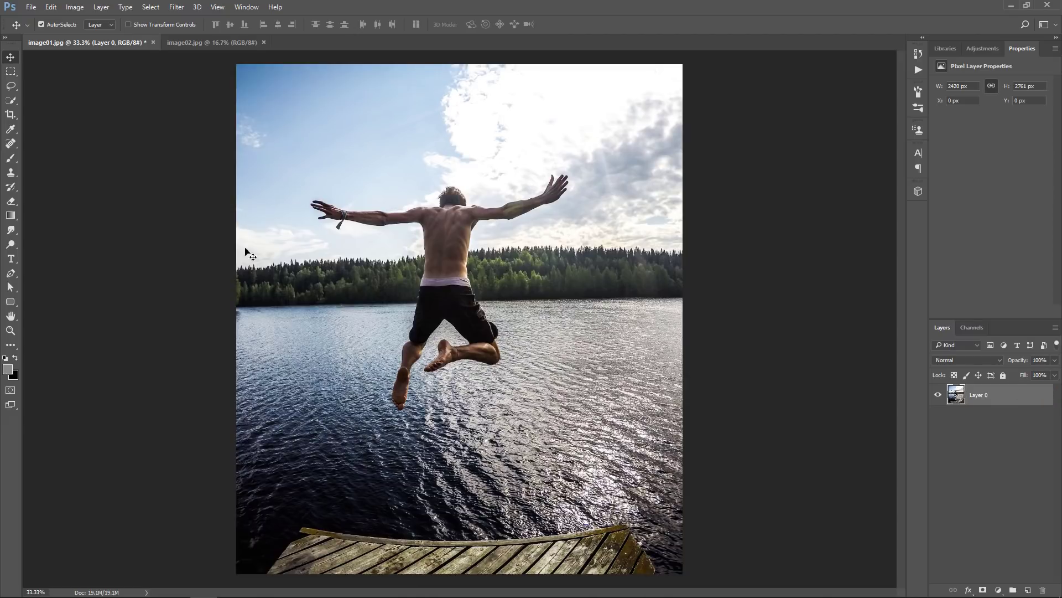
{"action": "left_click", "coordinate": [14, 103]}
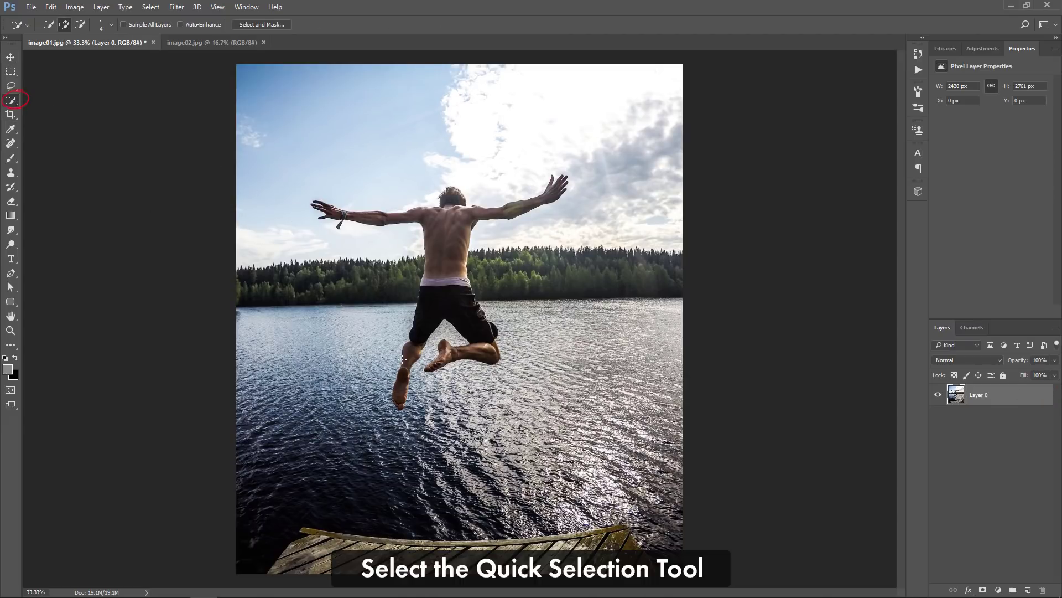
{"action": "key", "text": "ctrl+plus"}
{"action": "key", "text": "ctrl+plus"}
{"action": "key", "text": "ctrl+plus"}
{"action": "key", "text": "ctrl+plus"}
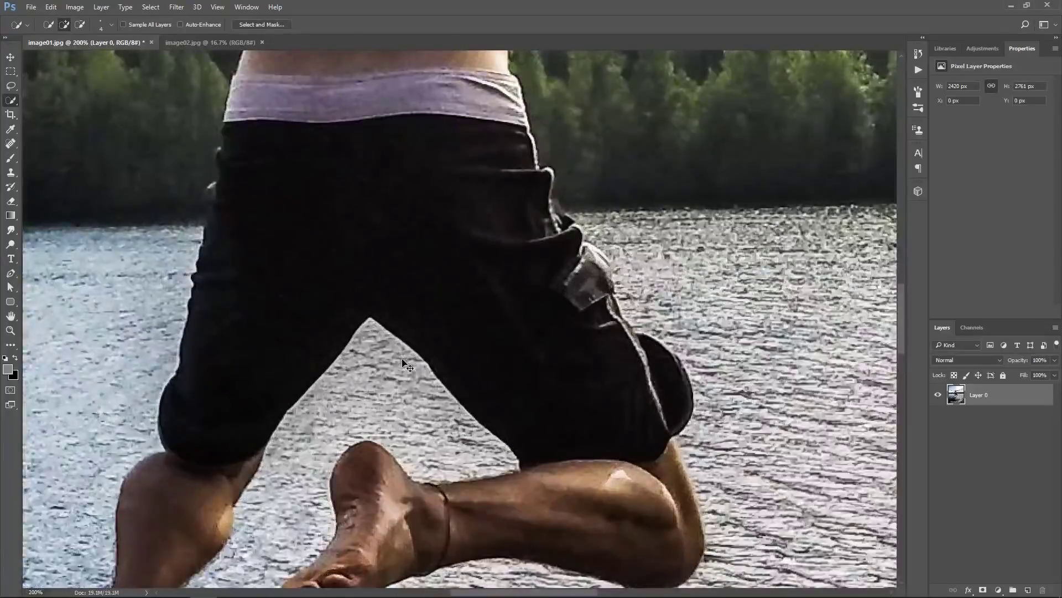
{"action": "key", "text": "ctrl+plus"}
{"action": "left_click_drag", "start_coordinate": [413, 242], "coordinate": [490, 94]}
{"action": "left_click_drag", "start_coordinate": [372, 330], "coordinate": [444, 159]}
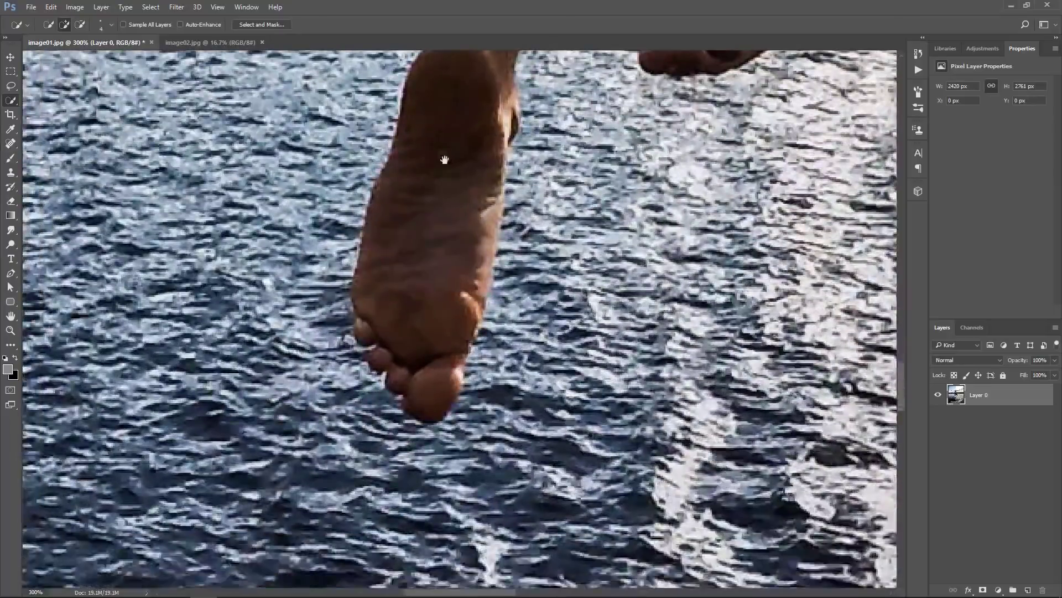
{"action": "mouse_move", "coordinate": [430, 389]}
{"action": "left_mouse_down"}
{"action": "mouse_move", "coordinate": [339, 316]}
{"action": "mouse_move", "coordinate": [346, 256]}
{"action": "left_mouse_up"}
{"action": "left_click", "coordinate": [352, 354], "text": "alt"}
Extend the quick selection up the straight leg and over the black shorts.
{"action": "left_click_drag", "start_coordinate": [453, 132], "coordinate": [427, 339]}
{"action": "left_click_drag", "start_coordinate": [496, 168], "coordinate": [480, 336]}
{"action": "left_click_drag", "start_coordinate": [590, 56], "coordinate": [555, 172]}
{"action": "left_click_drag", "start_coordinate": [635, 187], "coordinate": [370, 130]}
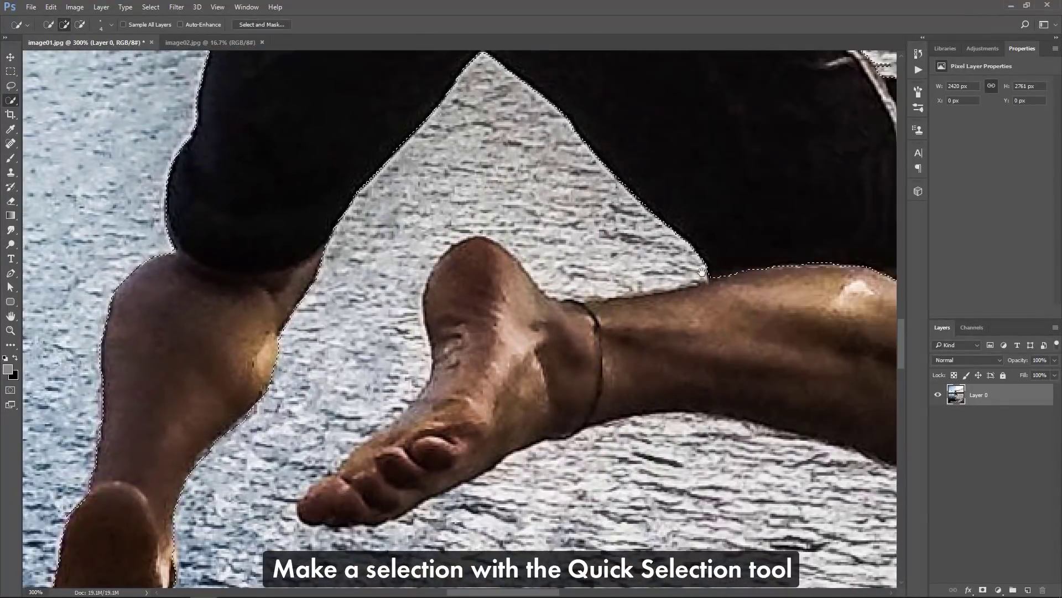
Add the man's bent leg and foot to the selection and subtract the water spilling in along their edges.
{"action": "left_click", "coordinate": [519, 254], "text": "alt"}
{"action": "mouse_move", "coordinate": [545, 238]}
{"action": "left_mouse_down"}
{"action": "mouse_move", "coordinate": [659, 252]}
{"action": "mouse_move", "coordinate": [698, 274]}
{"action": "left_mouse_up"}
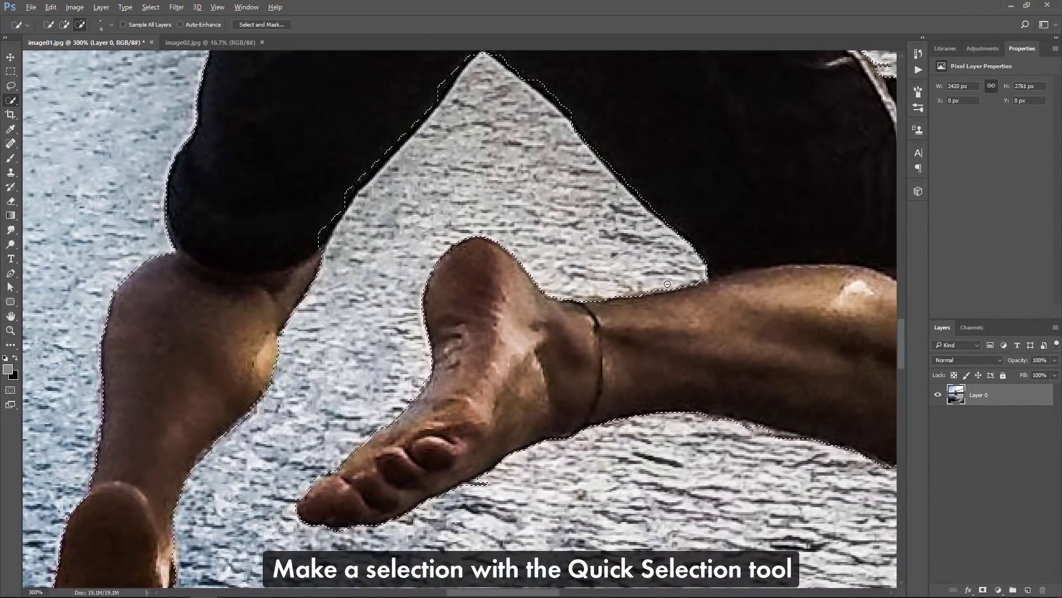
{"action": "left_click_drag", "start_coordinate": [645, 366], "coordinate": [293, 351]}
{"action": "left_click", "coordinate": [638, 383], "text": "alt"}
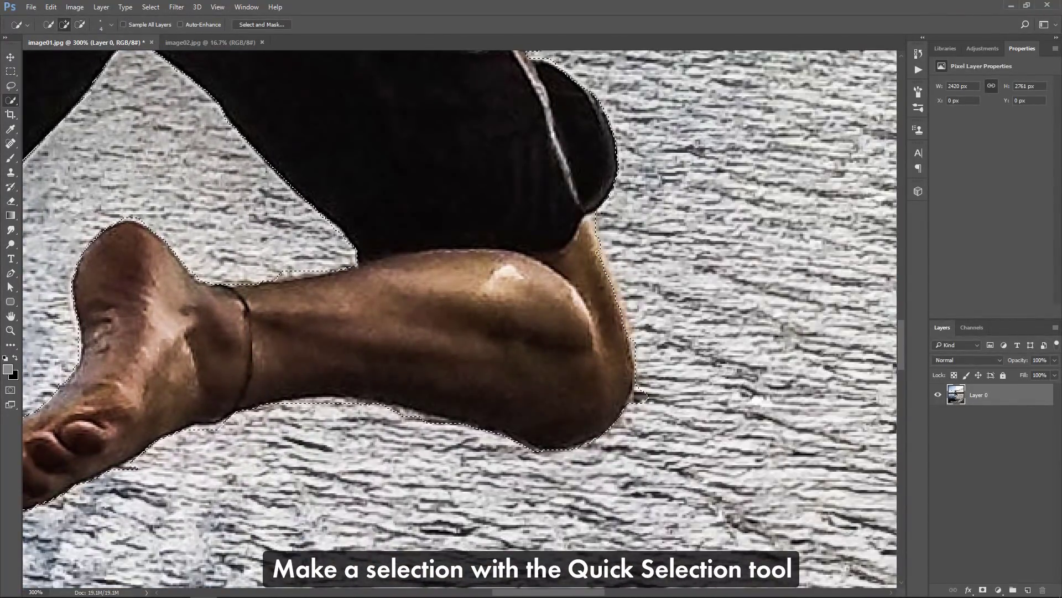
{"action": "left_click_drag", "start_coordinate": [634, 351], "coordinate": [634, 376]}
{"action": "left_click", "coordinate": [632, 310], "text": "alt"}
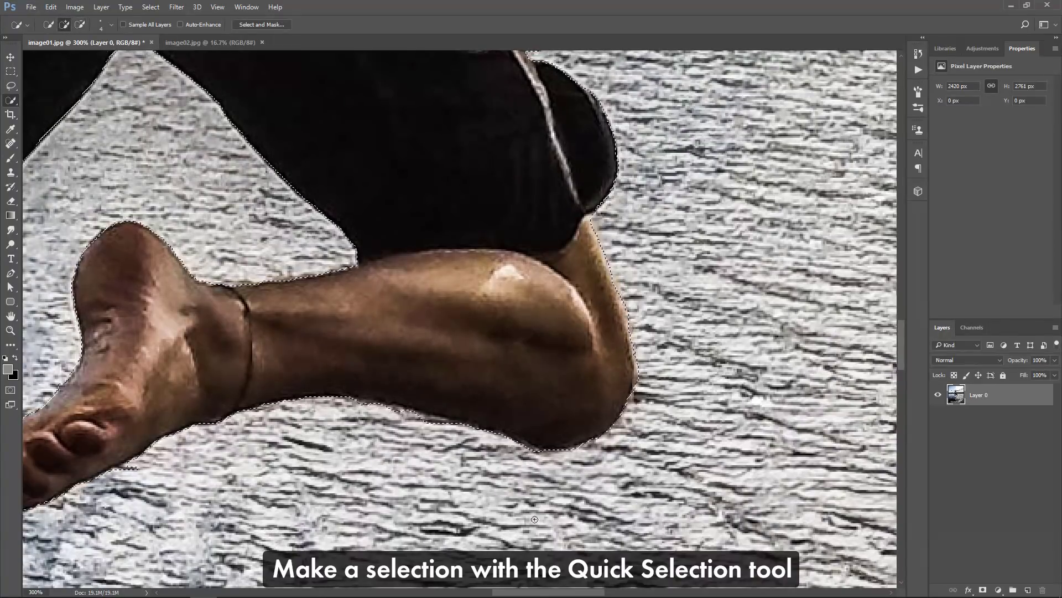
Refine the selection along the outer edge and side pocket of the shorts, subtracting the excess water.
{"action": "left_click_drag", "start_coordinate": [446, 62], "coordinate": [451, 372]}
{"action": "left_click_drag", "start_coordinate": [477, 256], "coordinate": [495, 284]}
{"action": "left_click", "coordinate": [518, 316], "text": "alt"}
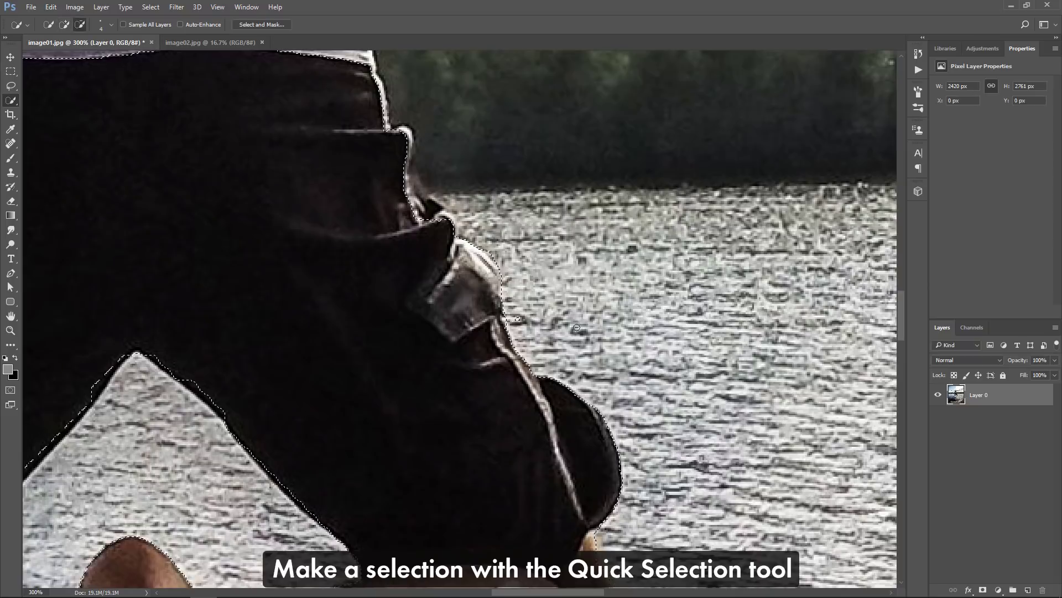
{"action": "left_click_drag", "start_coordinate": [437, 209], "coordinate": [504, 312]}
{"action": "left_click", "coordinate": [503, 309]}
{"action": "left_click_drag", "start_coordinate": [442, 232], "coordinate": [487, 385]}
{"action": "left_click_drag", "start_coordinate": [378, 313], "coordinate": [548, 383]}
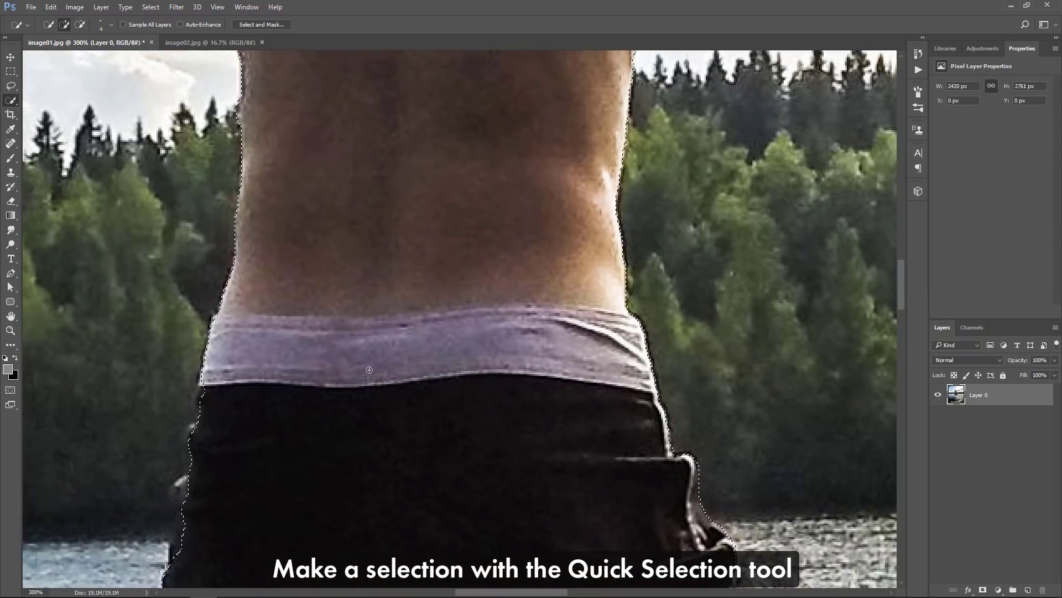
Extend the selection over the torso and the arm with the wristband, including the individual fingers.
{"action": "left_click_drag", "start_coordinate": [234, 530], "coordinate": [364, 293]}
{"action": "left_click_drag", "start_coordinate": [540, 161], "coordinate": [573, 487]}
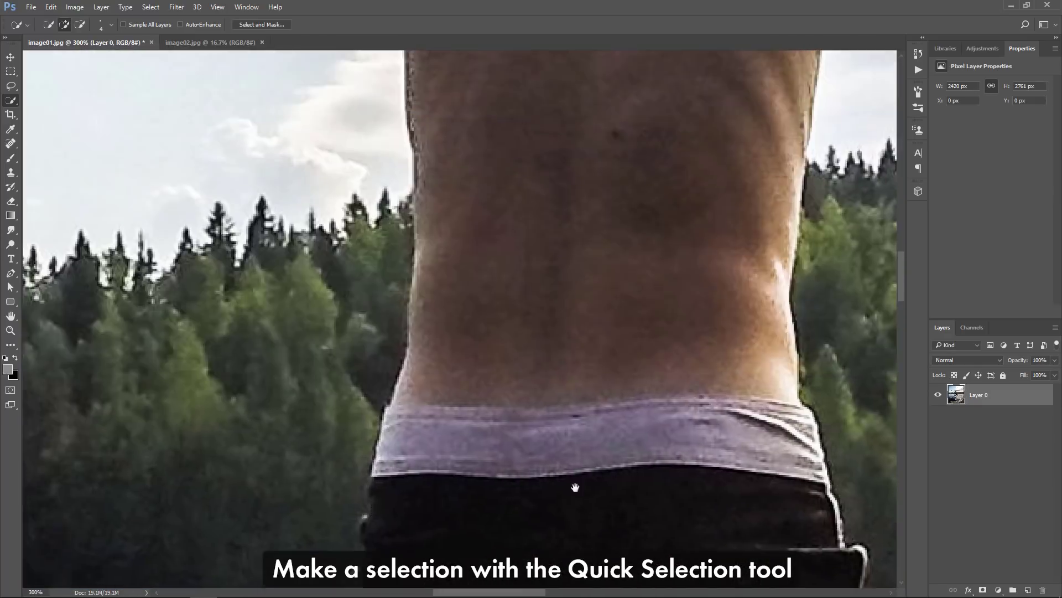
{"action": "left_click_drag", "start_coordinate": [753, 196], "coordinate": [744, 417]}
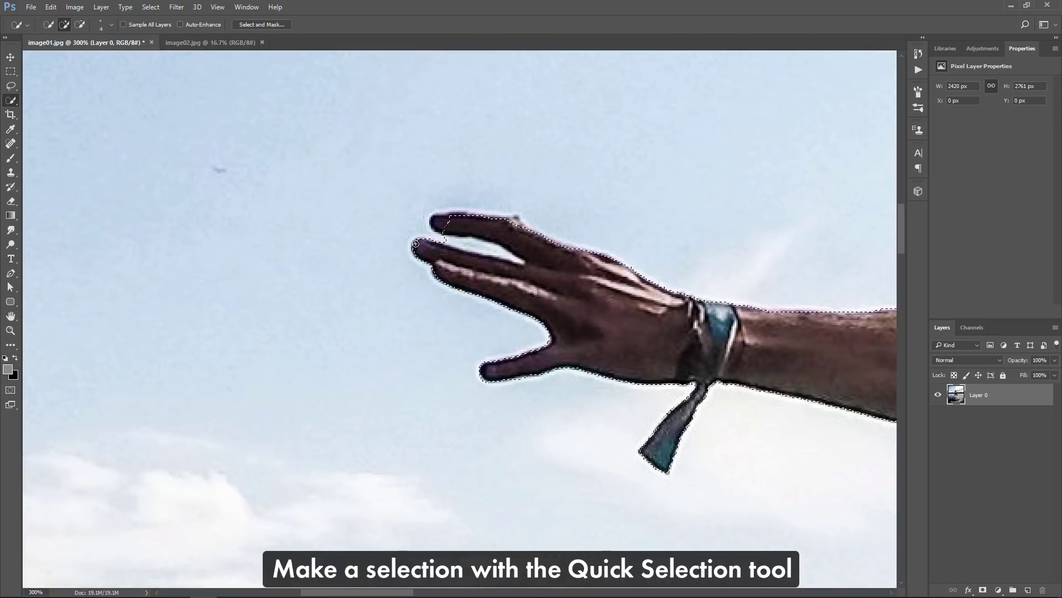
{"action": "mouse_move", "coordinate": [449, 240]}
{"action": "left_mouse_down"}
{"action": "mouse_move", "coordinate": [549, 265]}
{"action": "mouse_move", "coordinate": [520, 260]}
{"action": "left_mouse_up"}
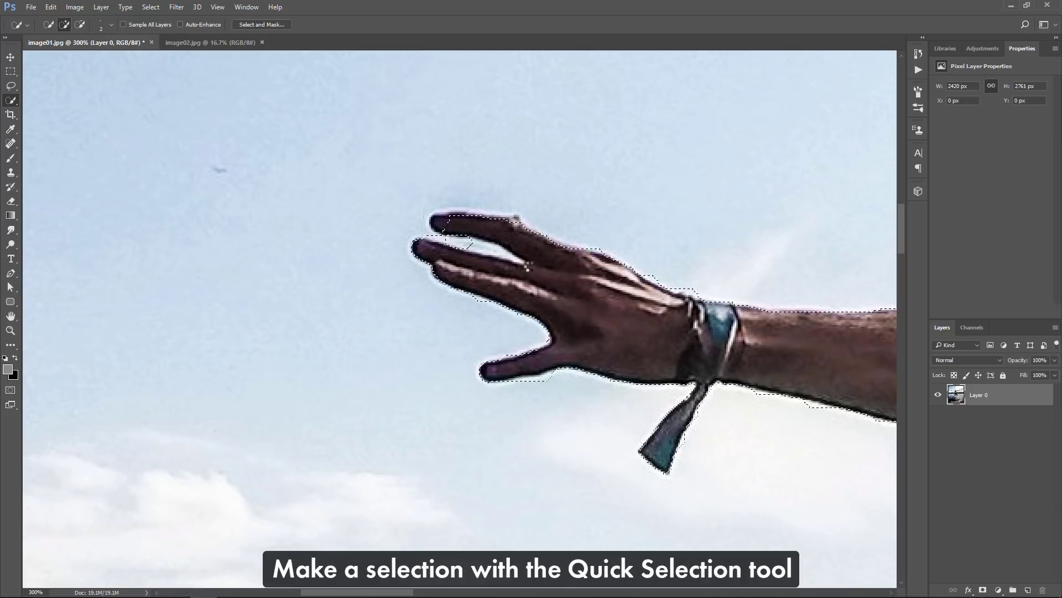
{"action": "left_click", "coordinate": [441, 222]}
Complete the man's selection with the shoulders, the other arm and hand, and the head.
{"action": "left_click_drag", "start_coordinate": [723, 359], "coordinate": [132, 308]}
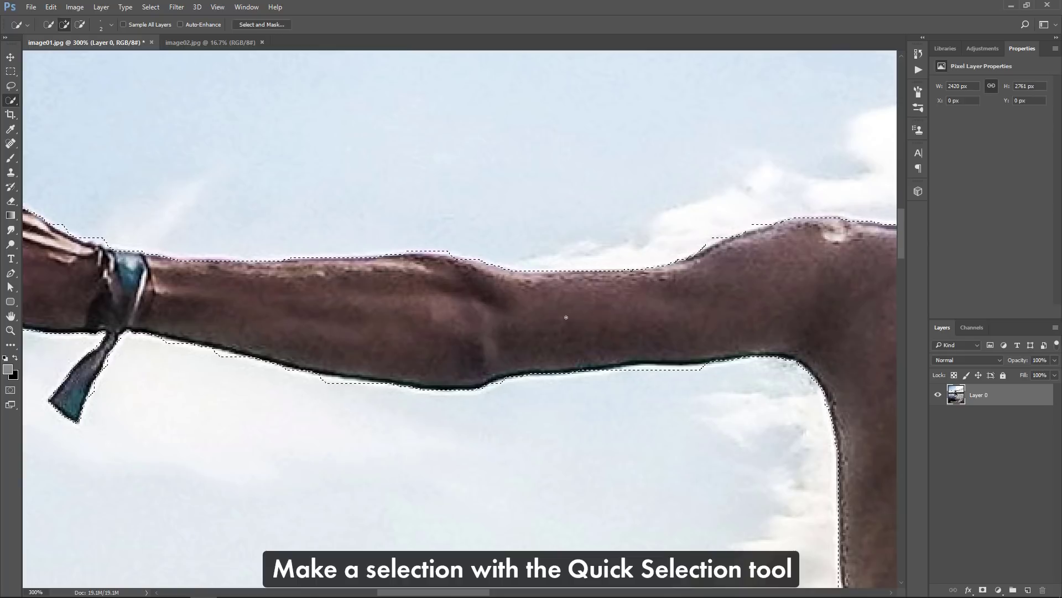
{"action": "left_click_drag", "start_coordinate": [814, 312], "coordinate": [233, 349]}
{"action": "mouse_move", "coordinate": [622, 259]}
{"action": "left_mouse_down"}
{"action": "mouse_move", "coordinate": [194, 292]}
{"action": "mouse_move", "coordinate": [360, 287]}
{"action": "left_mouse_up"}
{"action": "key", "text": "bracketright"}
{"action": "key", "text": "bracketright"}
{"action": "left_click_drag", "start_coordinate": [781, 249], "coordinate": [493, 341]}
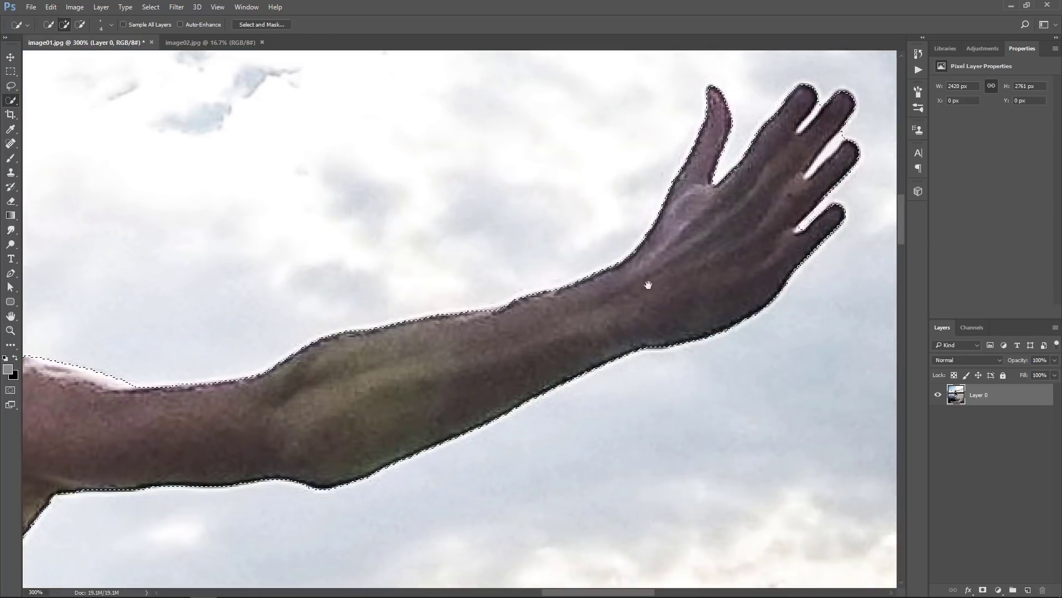
{"action": "left_click_drag", "start_coordinate": [188, 332], "coordinate": [608, 328]}
{"action": "left_click_drag", "start_coordinate": [227, 359], "coordinate": [256, 322]}
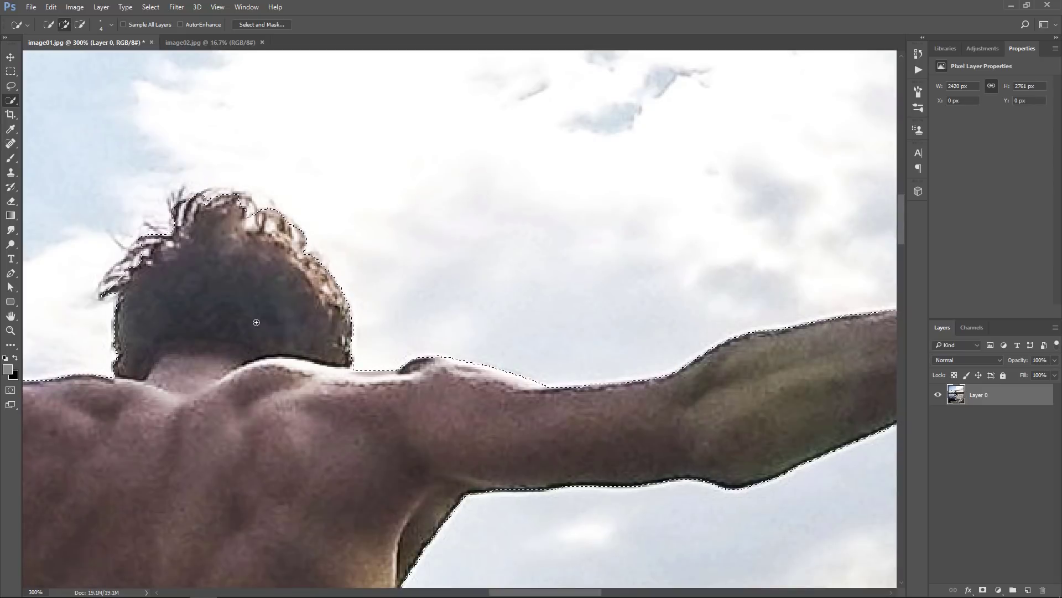
Duplicate Layer 0 and add a layer mask to the copy from the man's selection.
{"action": "key", "text": "ctrl+minus"}
{"action": "key", "text": "ctrl+minus"}
{"action": "key", "text": "ctrl+minus"}
{"action": "key", "text": "ctrl+minus"}
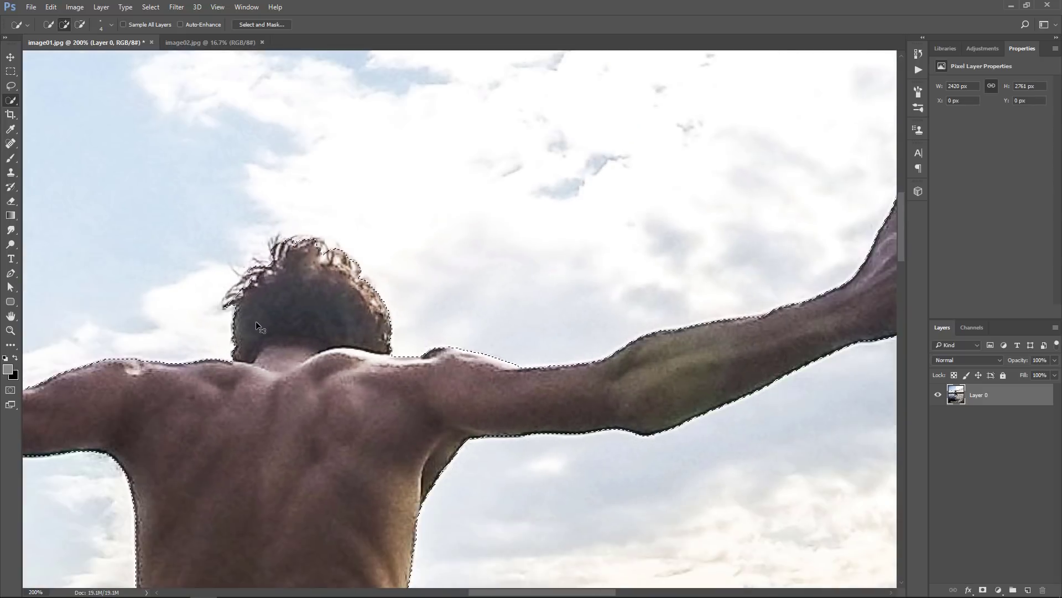
{"action": "key", "text": "ctrl+minus"}
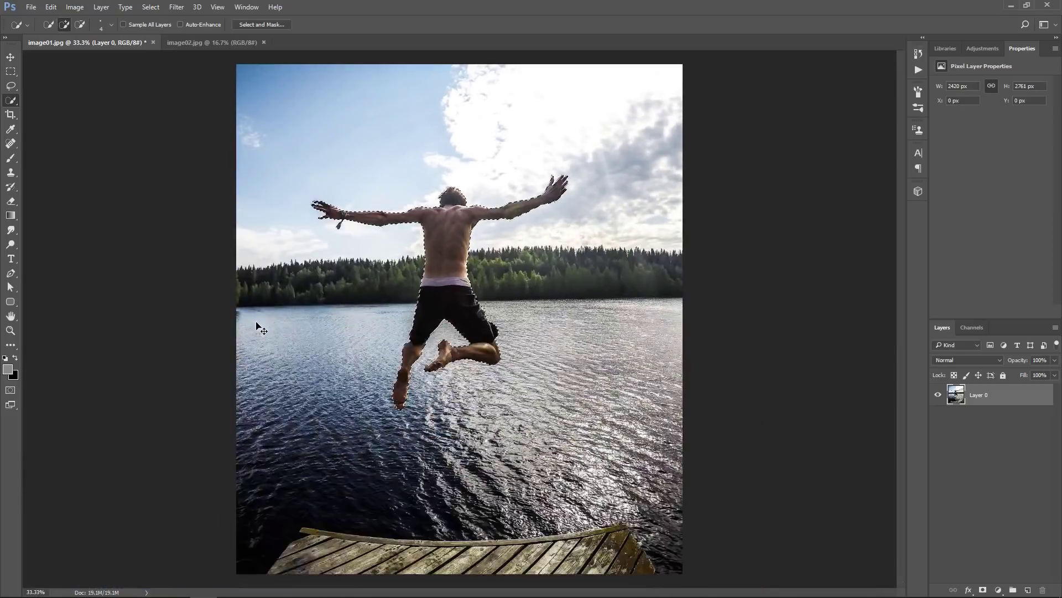
{"action": "key", "text": "ctrl+minus"}
{"action": "left_click_drag", "start_coordinate": [1018, 396], "coordinate": [1029, 589]}
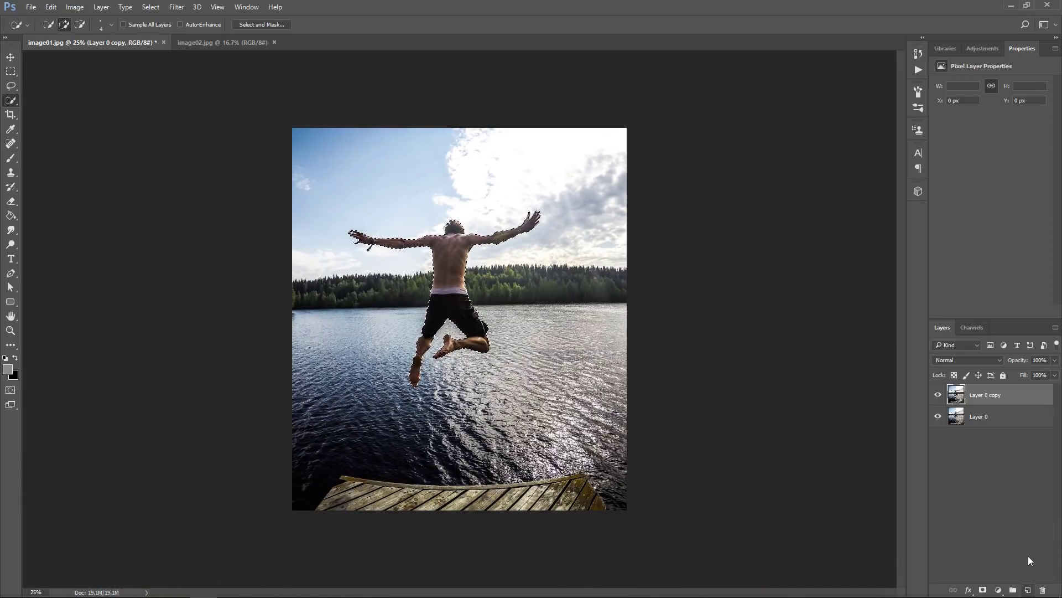
{"action": "left_click", "coordinate": [984, 590]}
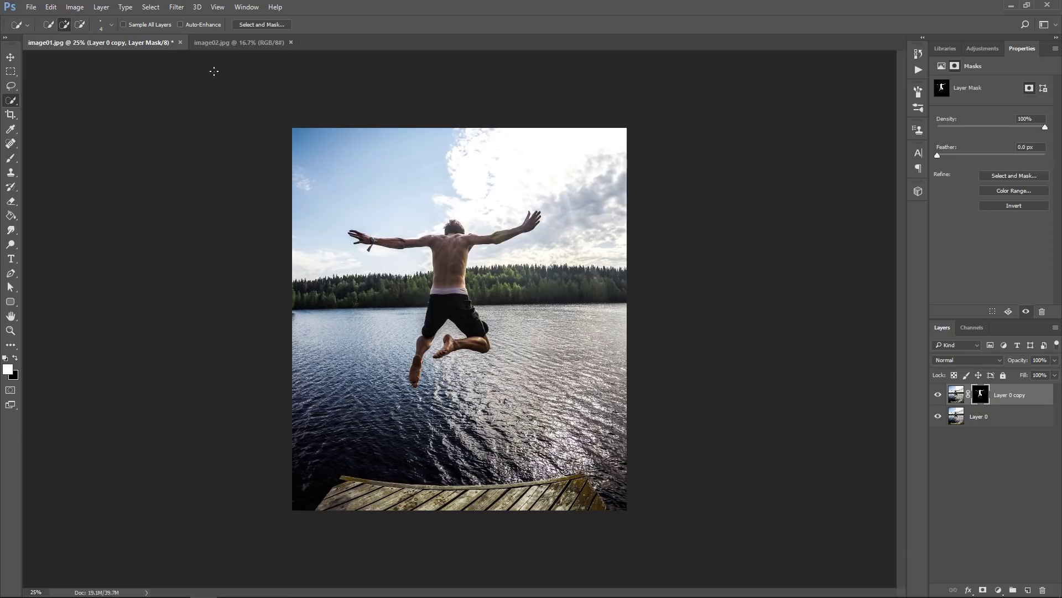
Refine the layer mask in Select and Mask using a 38% overlay opacity, and output it to a new layer with layer mask.
{"action": "left_click", "coordinate": [265, 24]}
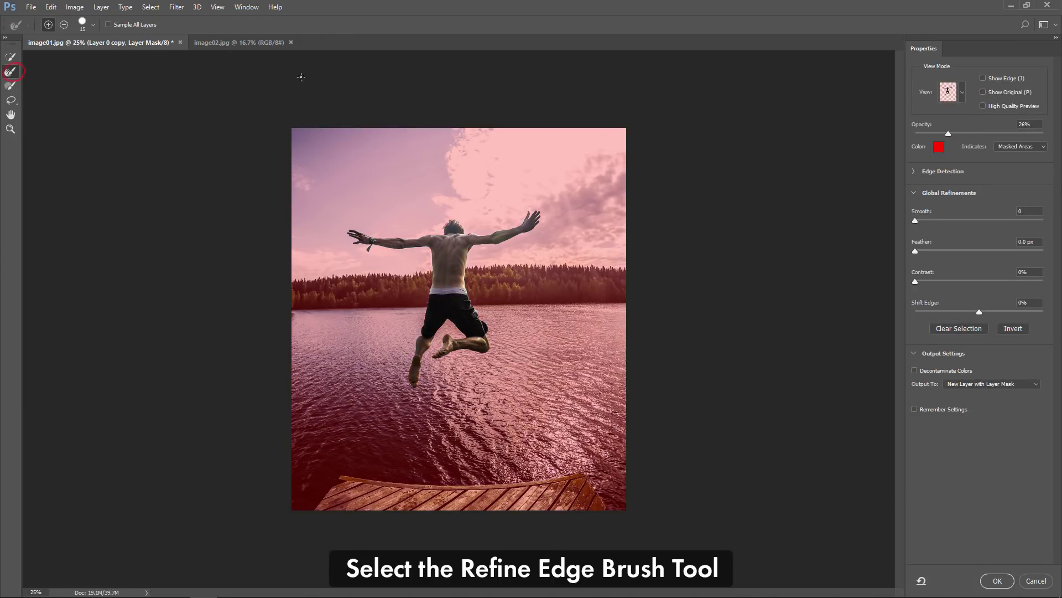
{"action": "left_click", "coordinate": [958, 93]}
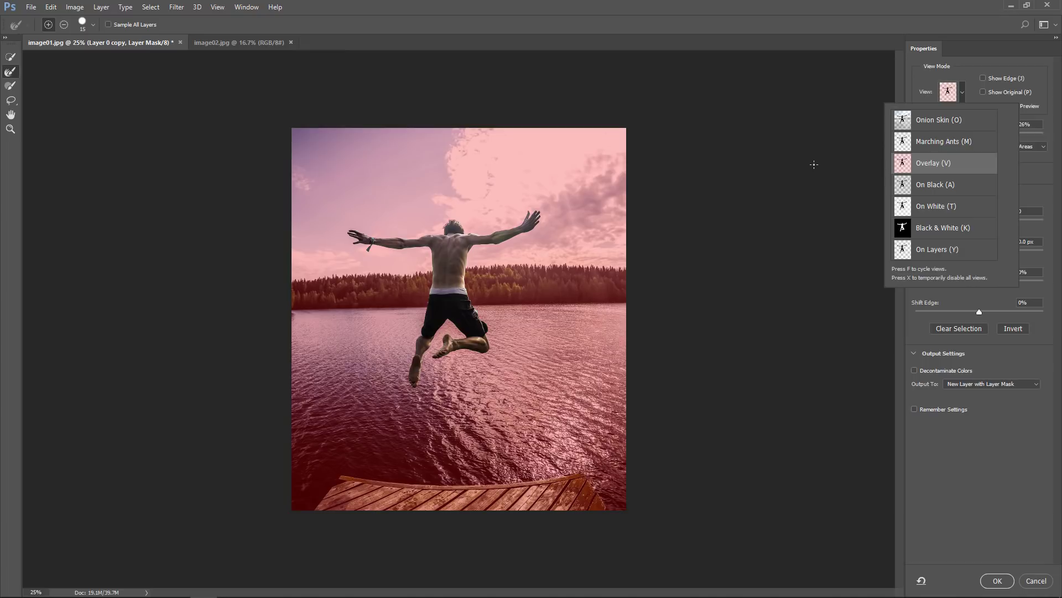
{"action": "left_click", "coordinate": [951, 95]}
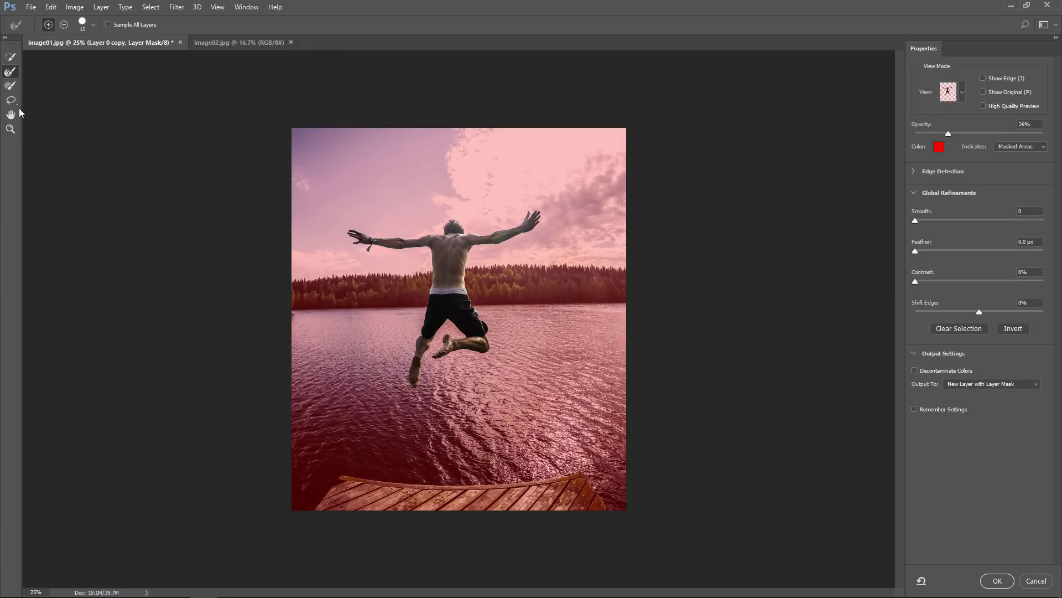
{"action": "key", "text": "ctrl+plus"}
{"action": "key", "text": "ctrl+plus"}
{"action": "key", "text": "ctrl+plus"}
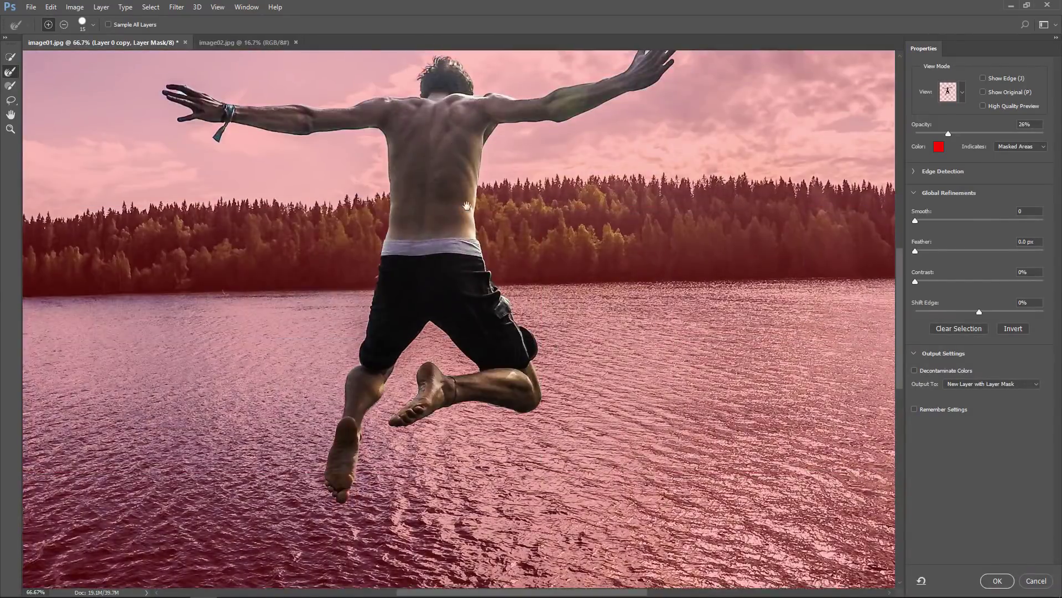
{"action": "left_click_drag", "start_coordinate": [447, 136], "coordinate": [491, 297]}
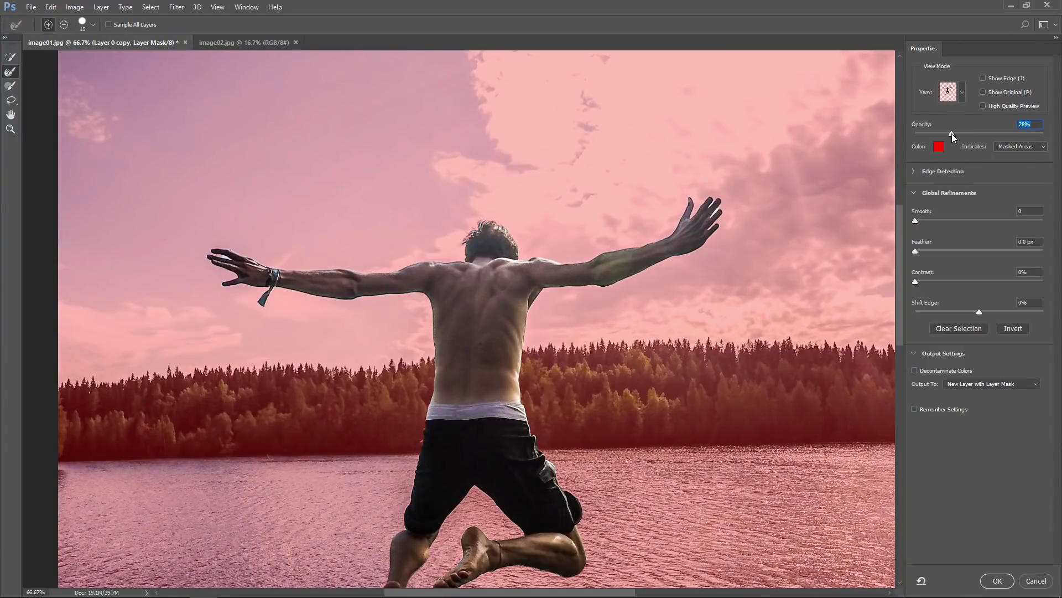
{"action": "left_click_drag", "start_coordinate": [953, 134], "coordinate": [964, 133]}
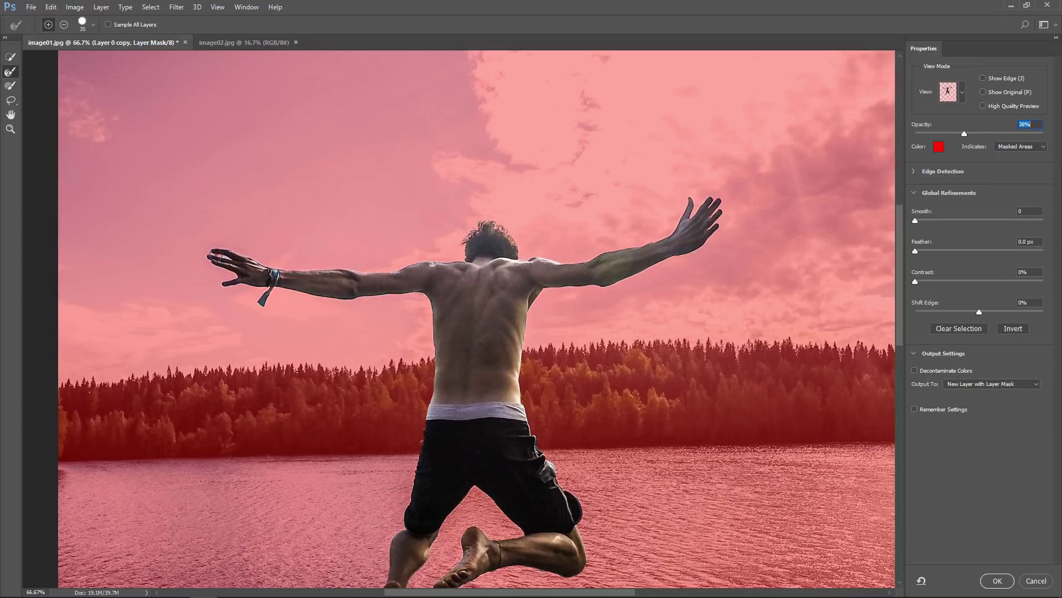
{"action": "left_click_drag", "start_coordinate": [485, 424], "coordinate": [525, 322]}
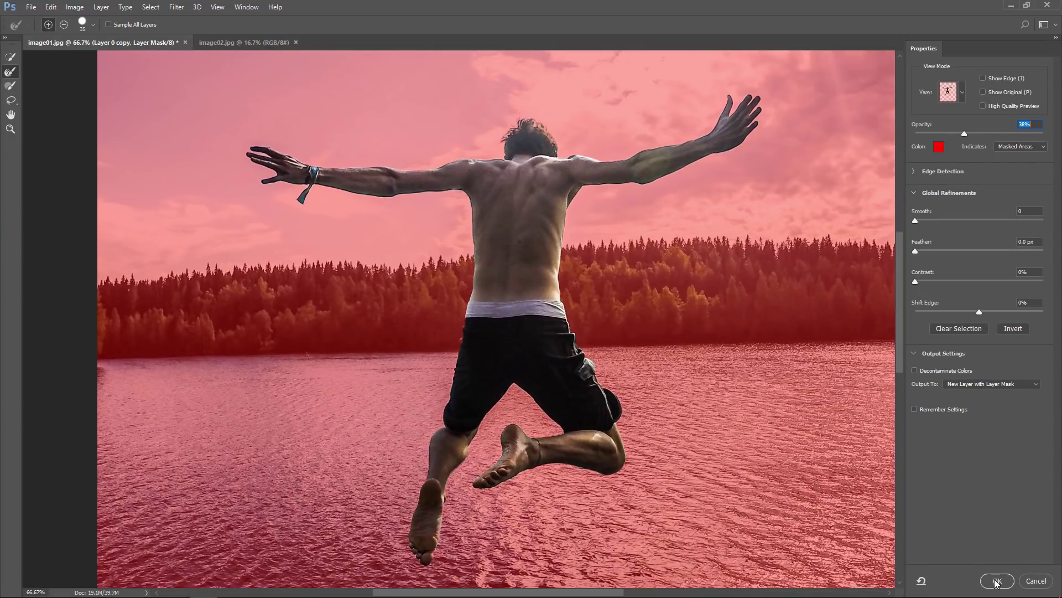
{"action": "key", "text": "Return"}
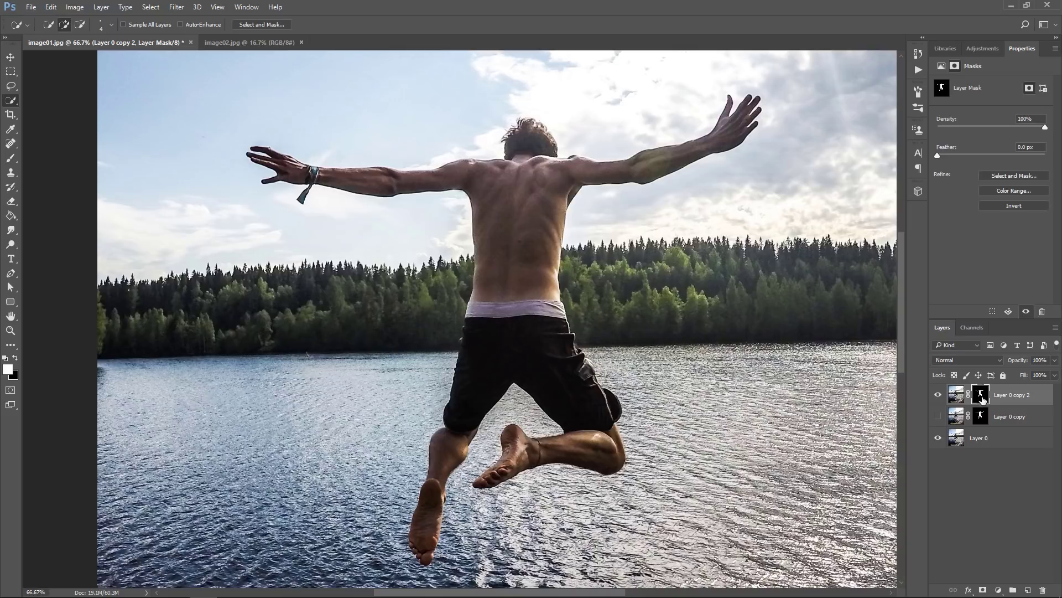
Apply the layer mask on the topmost layer and lock its transparent pixels.
{"action": "right_click", "coordinate": [983, 396]}
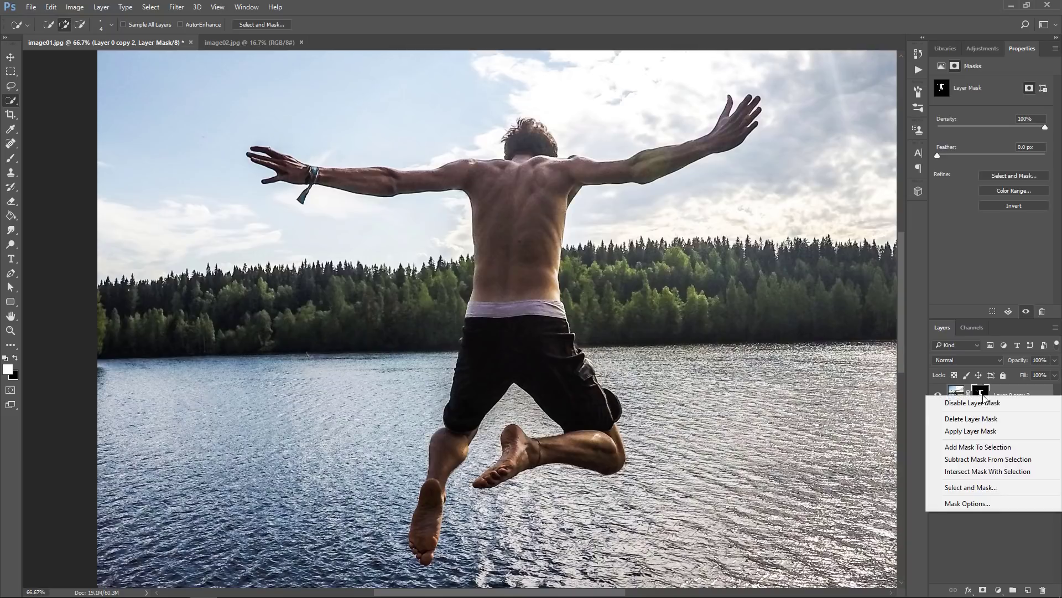
{"action": "left_click", "coordinate": [990, 433]}
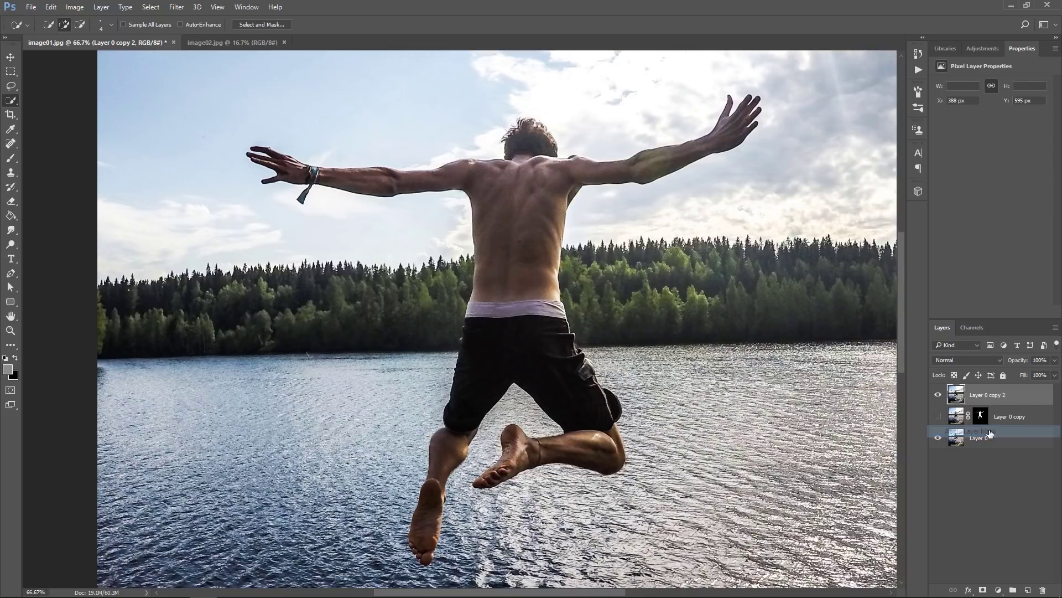
{"action": "left_click", "coordinate": [955, 376]}
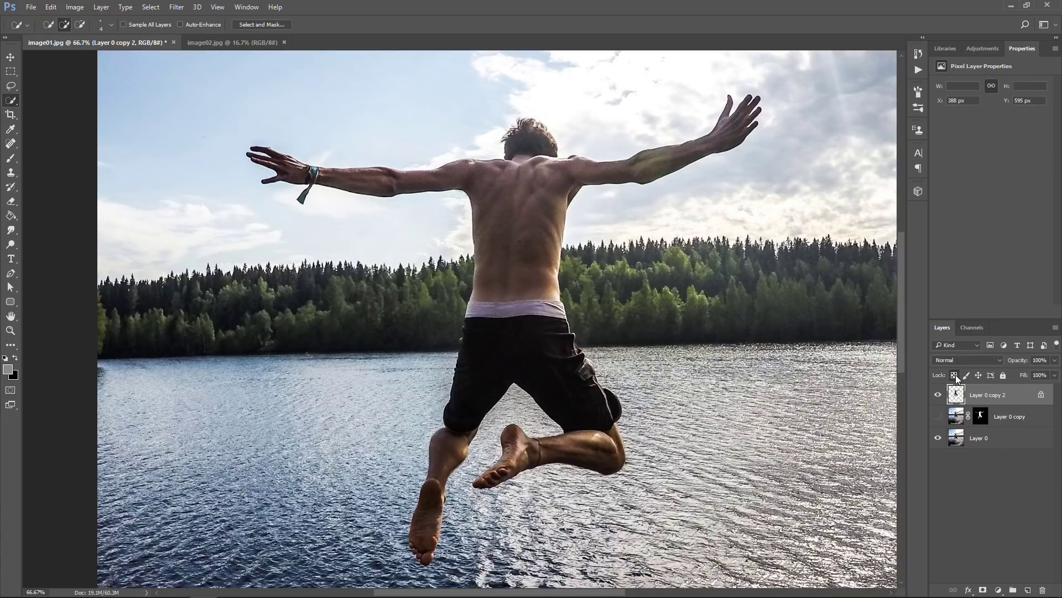
Fill the man's cutout layer with the gray foreground color #8a8a8a.
{"action": "left_click", "coordinate": [11, 58]}
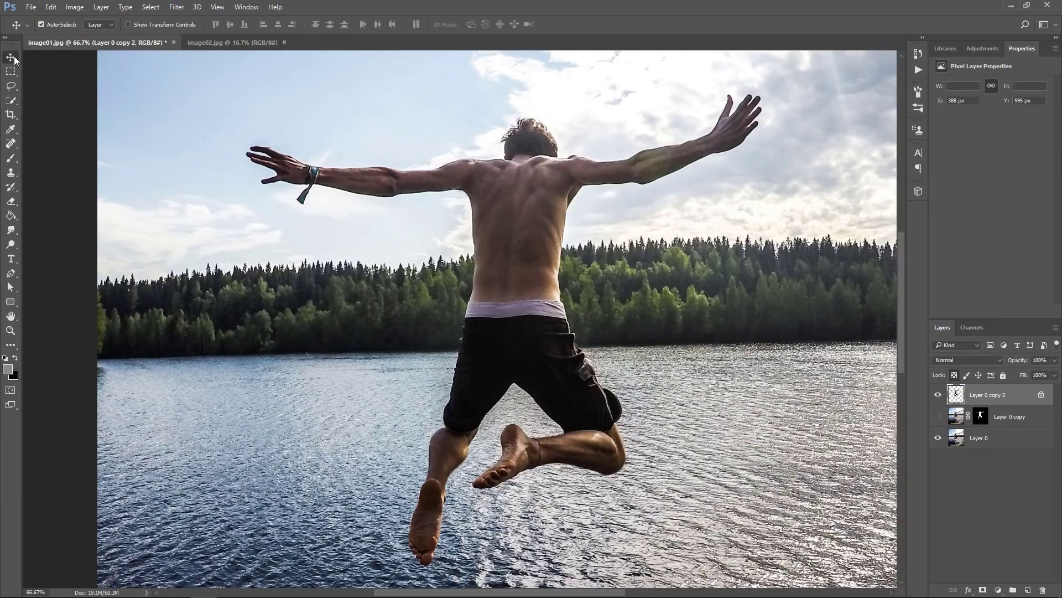
{"action": "left_click", "coordinate": [8, 370]}
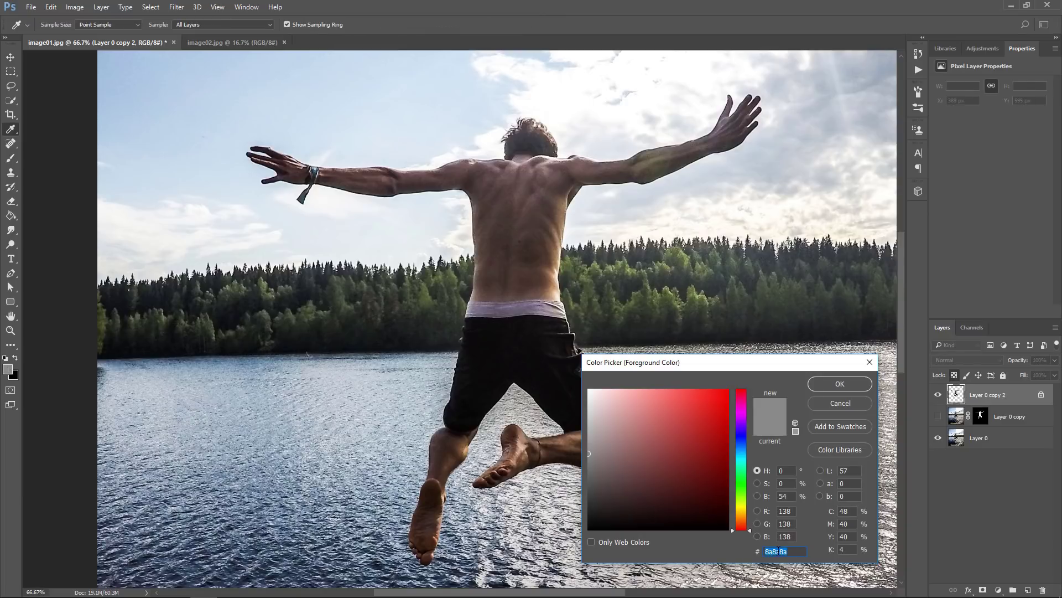
{"action": "left_click", "coordinate": [848, 385]}
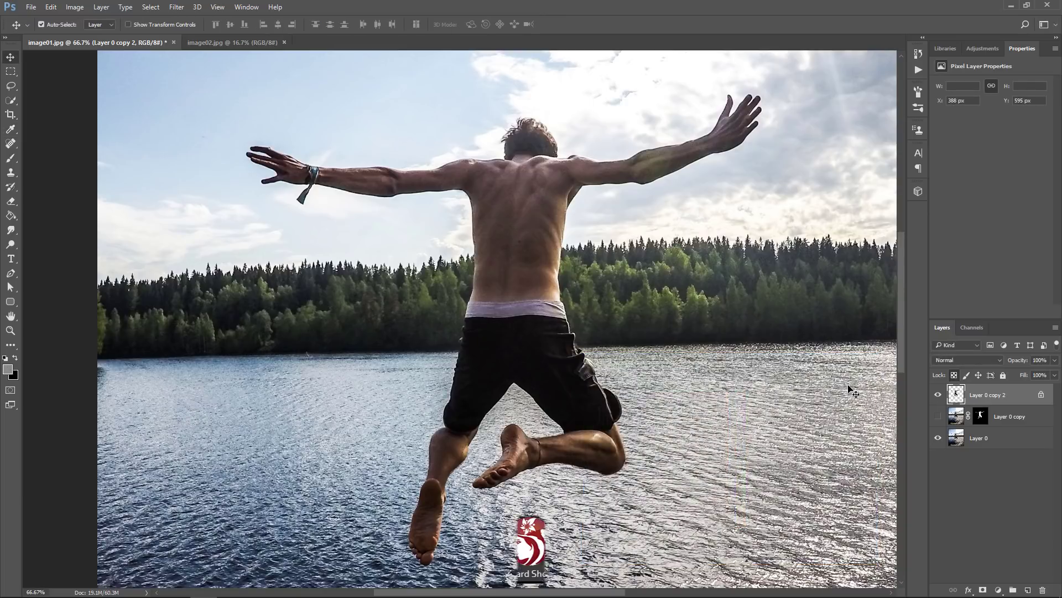
{"action": "key", "text": "alt+BackSpace"}
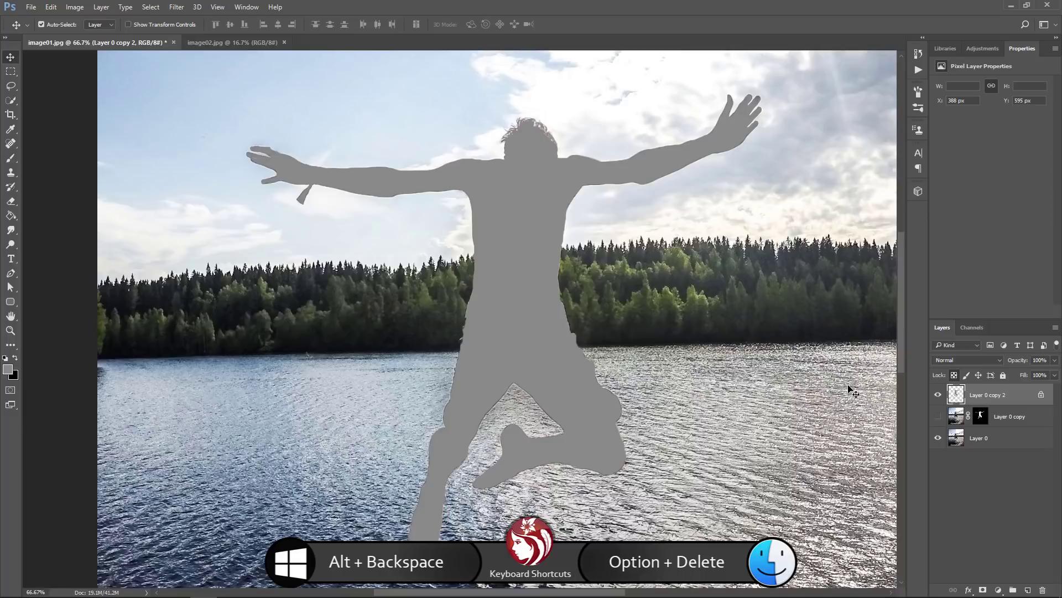
On Layer 0, trace the wooden dock's left edge with a Pen tool path up to its front corner.
{"action": "key", "text": "ctrl+minus"}
{"action": "key", "text": "ctrl+minus"}
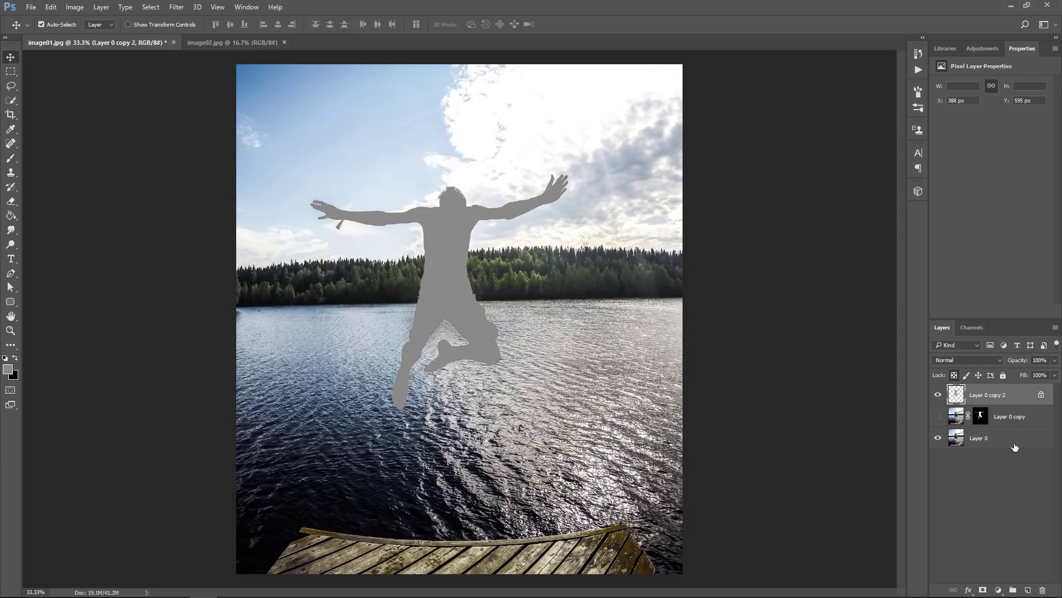
{"action": "left_click", "coordinate": [996, 442]}
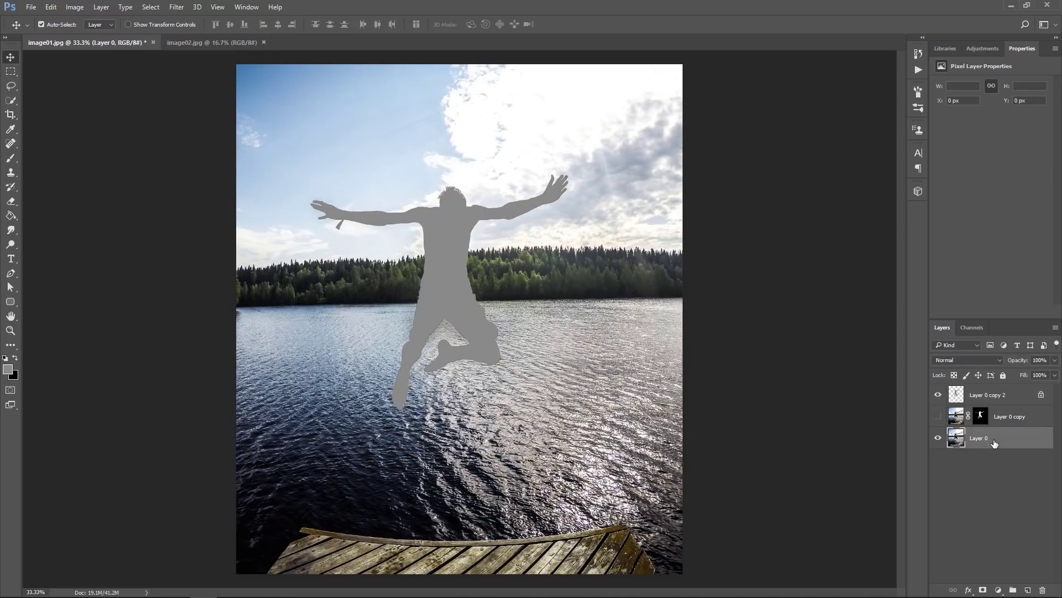
{"action": "left_click", "coordinate": [10, 331]}
{"action": "left_click_drag", "start_coordinate": [282, 566], "coordinate": [330, 329]}
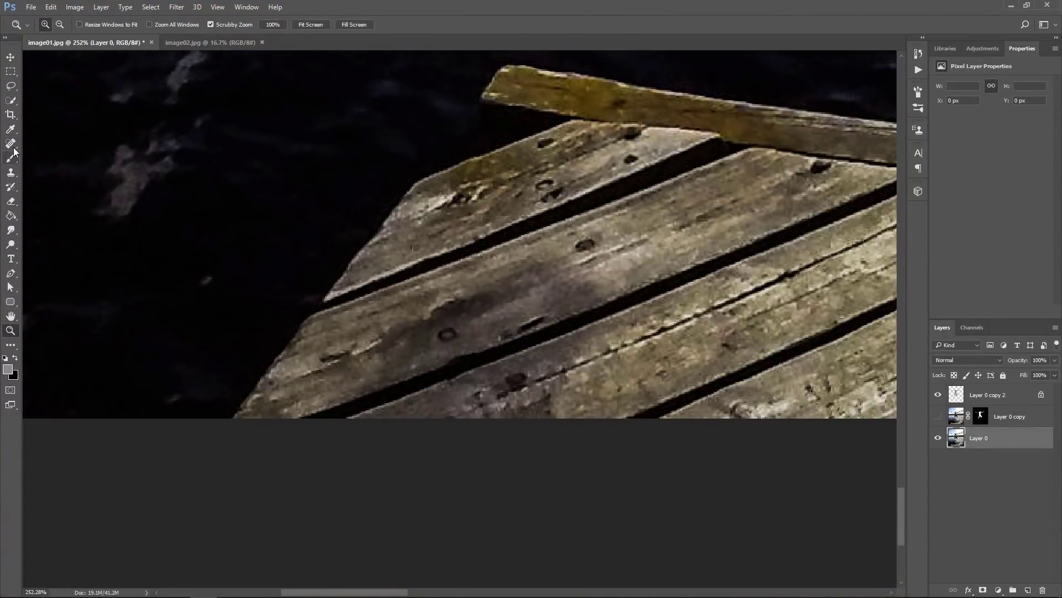
{"action": "left_click", "coordinate": [10, 275]}
{"action": "left_click", "coordinate": [232, 421]}
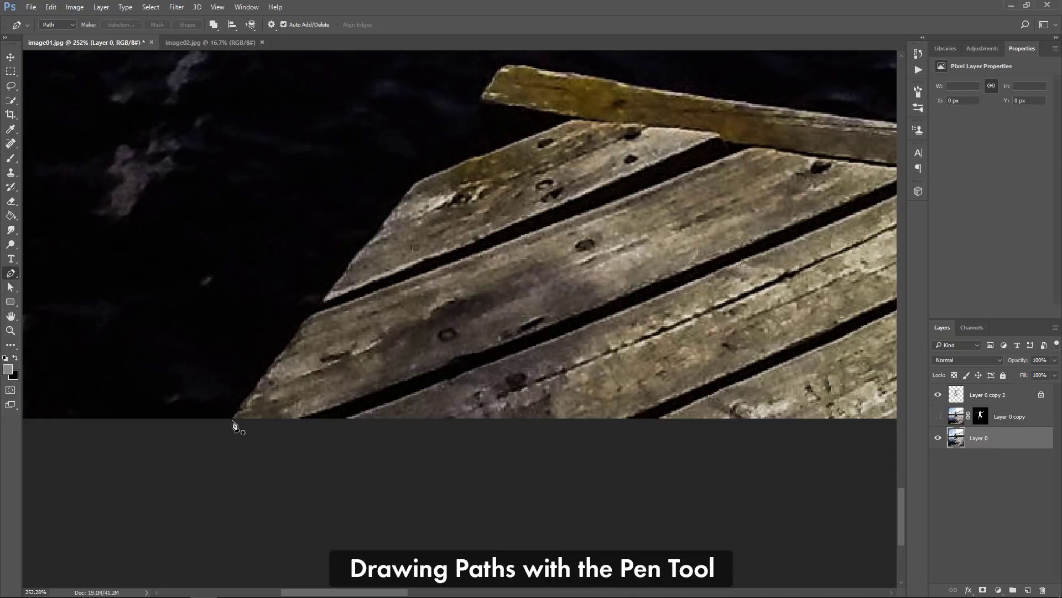
{"action": "left_click_drag", "start_coordinate": [233, 421], "coordinate": [207, 508]}
{"action": "left_click", "coordinate": [494, 151]}
{"action": "left_click_drag", "start_coordinate": [490, 156], "coordinate": [476, 153]}
{"action": "left_click", "coordinate": [307, 375]}
{"action": "left_click", "coordinate": [390, 268]}
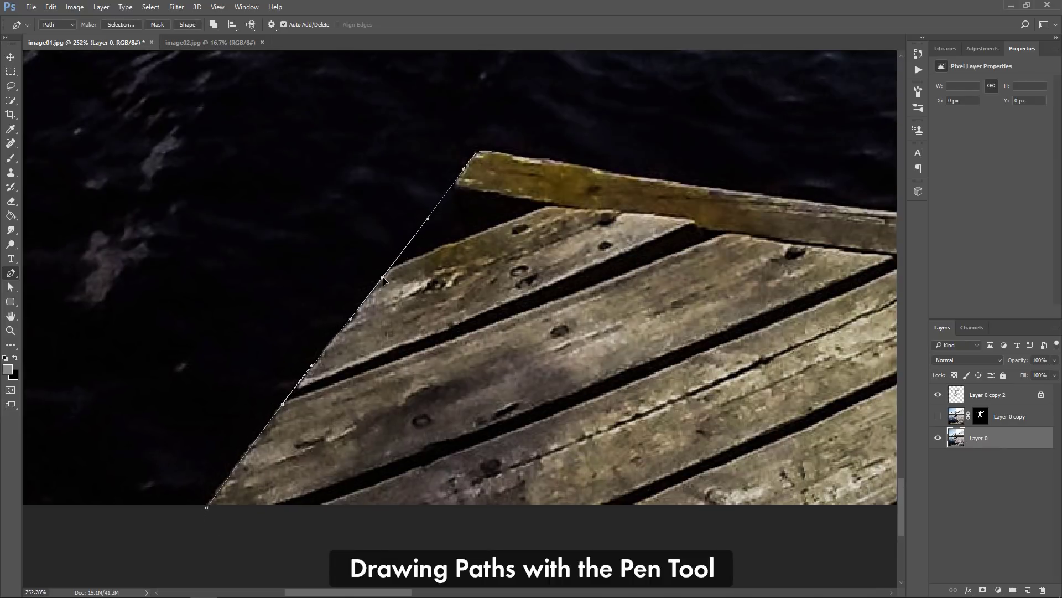
Continue the path along the dock's front board to the opposite corner, adjusting anchor points to follow the edge.
{"action": "left_click_drag", "start_coordinate": [714, 244], "coordinate": [277, 297]}
{"action": "left_click", "coordinate": [706, 288]}
{"action": "left_click_drag", "start_coordinate": [420, 252], "coordinate": [419, 254]}
{"action": "left_click_drag", "start_coordinate": [700, 322], "coordinate": [316, 314]}
{"action": "left_click", "coordinate": [794, 299]}
{"action": "left_click_drag", "start_coordinate": [564, 289], "coordinate": [564, 292]}
{"action": "left_click_drag", "start_coordinate": [381, 282], "coordinate": [382, 285]}
{"action": "left_click_drag", "start_coordinate": [518, 404], "coordinate": [291, 408]}
{"action": "left_click", "coordinate": [372, 297]}
{"action": "left_click_drag", "start_coordinate": [437, 300], "coordinate": [439, 303]}
{"action": "left_click_drag", "start_coordinate": [786, 318], "coordinate": [278, 318]}
{"action": "left_click", "coordinate": [859, 254]}
{"action": "left_click_drag", "start_coordinate": [399, 293], "coordinate": [400, 297]}
{"action": "left_click_drag", "start_coordinate": [775, 310], "coordinate": [258, 334]}
{"action": "left_click", "coordinate": [670, 226]}
{"action": "left_click_drag", "start_coordinate": [497, 253], "coordinate": [495, 255]}
{"action": "left_click_drag", "start_coordinate": [602, 307], "coordinate": [253, 368]}
{"action": "left_click", "coordinate": [501, 266]}
{"action": "left_click_drag", "start_coordinate": [486, 269], "coordinate": [486, 253]}
{"action": "left_click_drag", "start_coordinate": [396, 270], "coordinate": [397, 273]}
Complete the path down the dock's right edge, closing it below the canvas, and convert it to a selection.
{"action": "left_click", "coordinate": [509, 278]}
{"action": "left_click", "coordinate": [674, 521]}
{"action": "left_click_drag", "start_coordinate": [595, 404], "coordinate": [589, 402]}
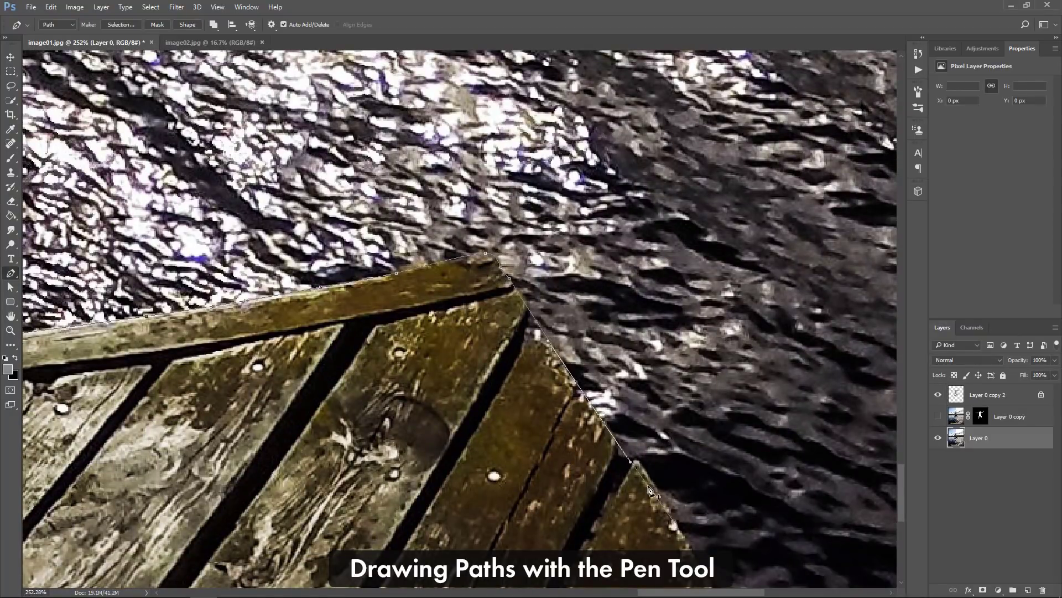
{"action": "left_click_drag", "start_coordinate": [647, 483], "coordinate": [646, 472]}
{"action": "left_click_drag", "start_coordinate": [677, 510], "coordinate": [441, 178]}
{"action": "left_click", "coordinate": [534, 336]}
{"action": "left_click_drag", "start_coordinate": [477, 251], "coordinate": [476, 255]}
{"action": "key", "text": "ctrl+minus"}
{"action": "key", "text": "ctrl+minus"}
{"action": "key", "text": "ctrl+minus"}
{"action": "key", "text": "ctrl+minus"}
{"action": "key", "text": "ctrl+minus"}
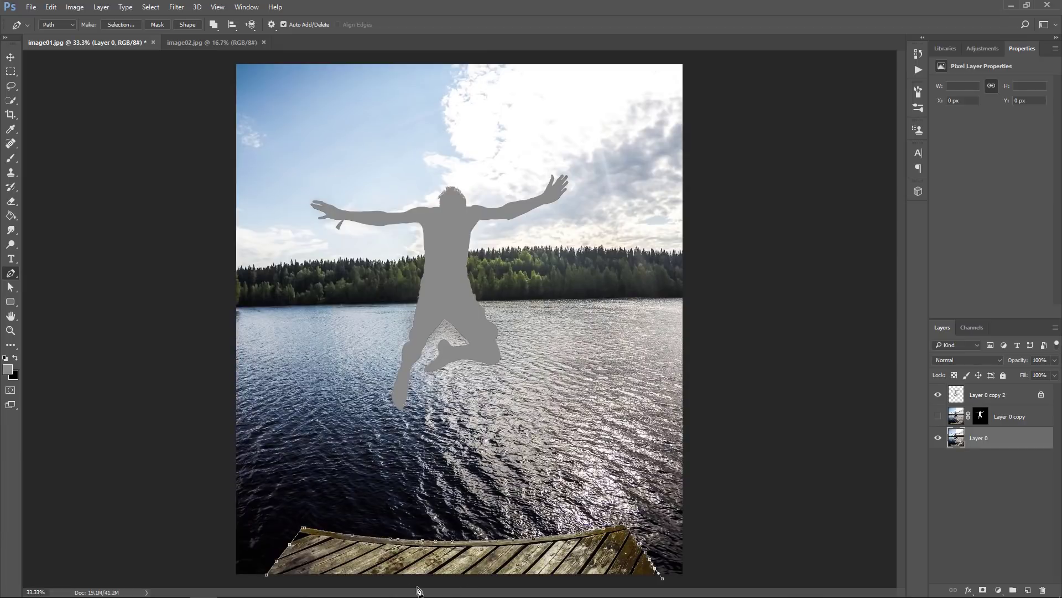
{"action": "left_click", "coordinate": [308, 579]}
{"action": "left_click", "coordinate": [266, 576]}
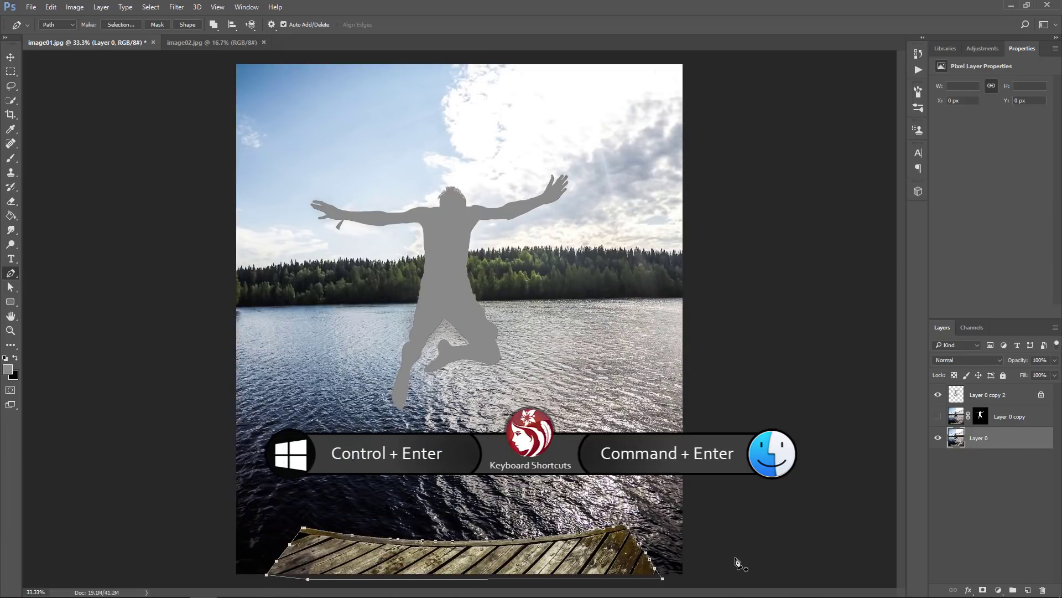
{"action": "key", "text": "ctrl+Return"}
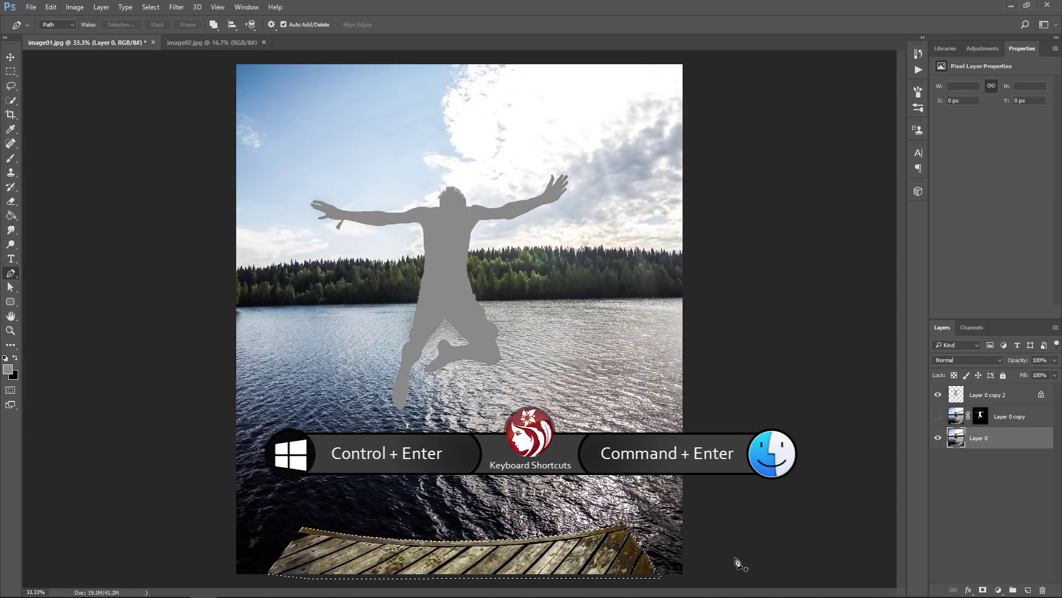
Fill the dock selection with gray #8a8a8a on a new layer above Layer 0, and deselect.
{"action": "left_click", "coordinate": [1027, 591]}
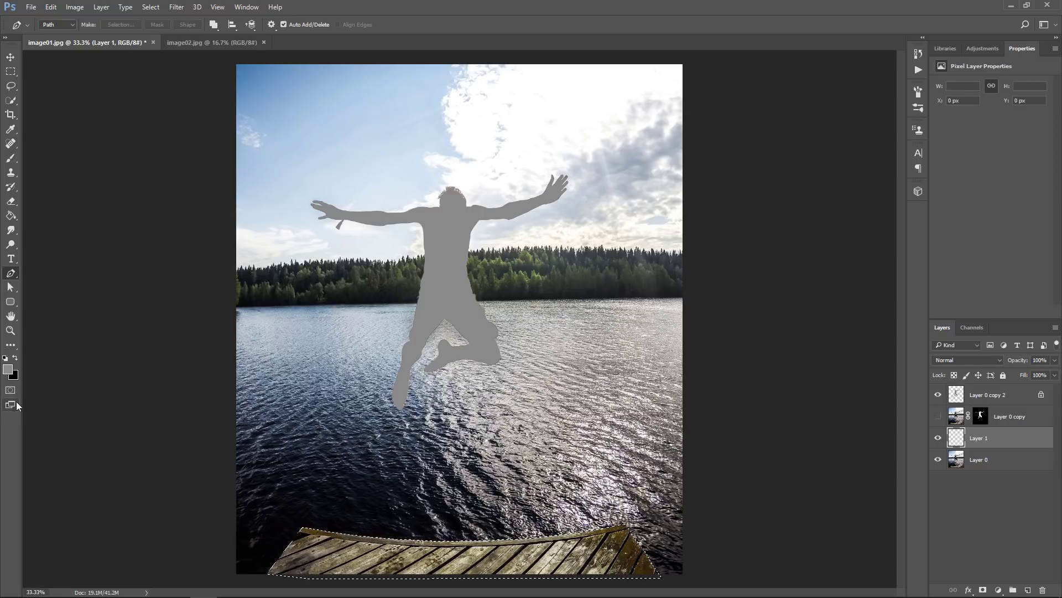
{"action": "left_click", "coordinate": [7, 369]}
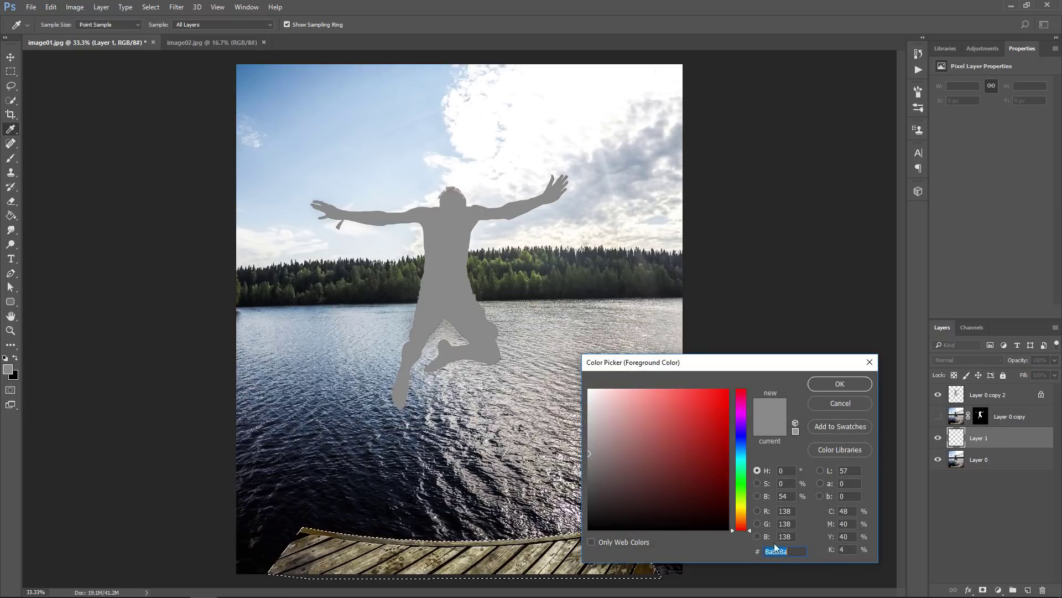
{"action": "left_click", "coordinate": [840, 383]}
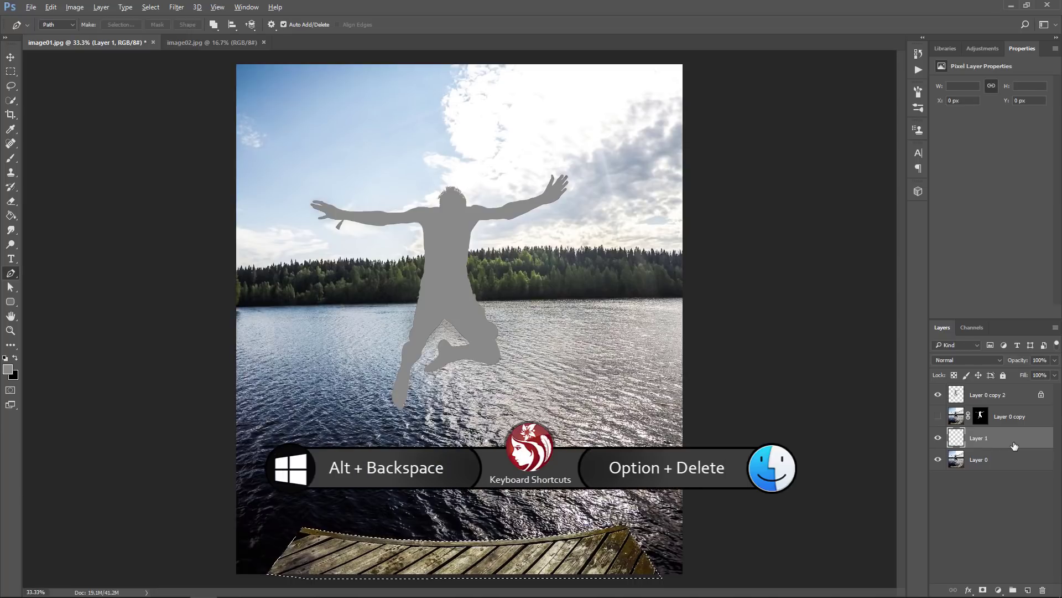
{"action": "key", "text": "alt+BackSpace"}
{"action": "key", "text": "ctrl+d"}
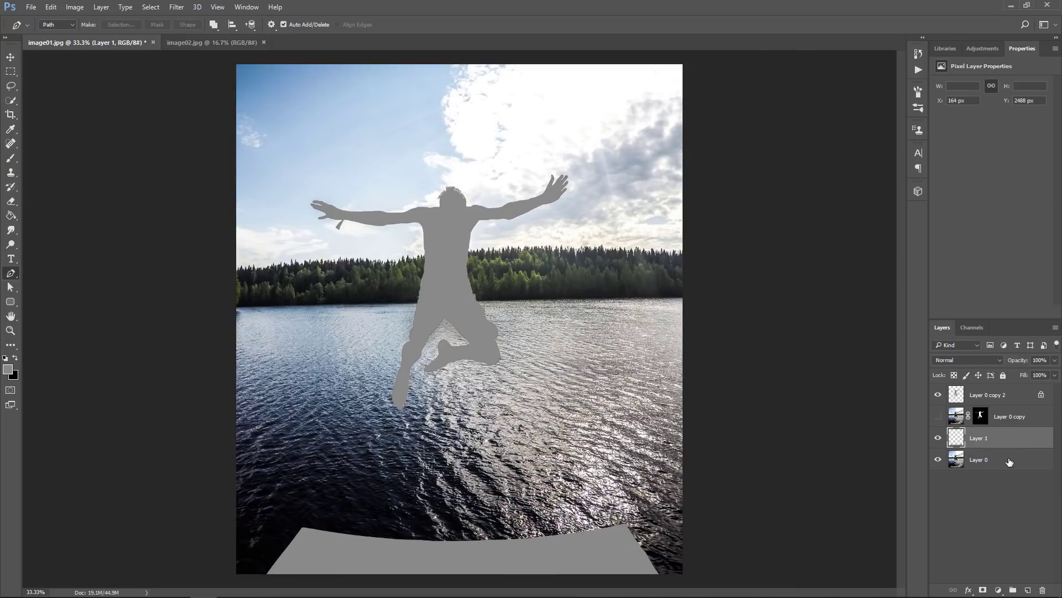
Fill a new layer above Layer 0 with a radial gradient from #555555 to #1c1c1c, from the man's lower back to a bottom canvas corner.
{"action": "left_click", "coordinate": [1011, 463]}
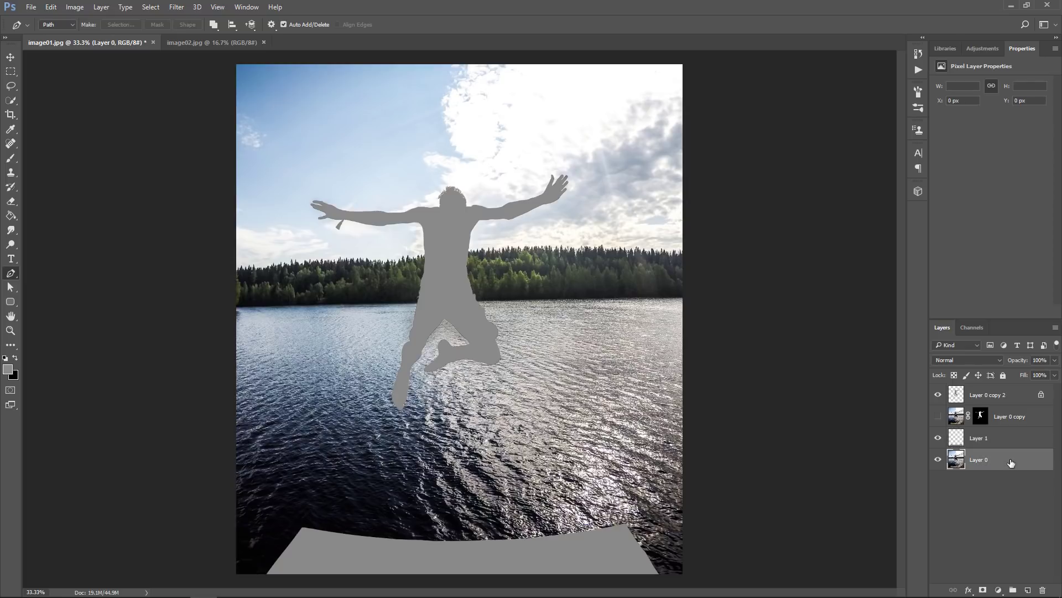
{"action": "left_click", "coordinate": [1029, 590]}
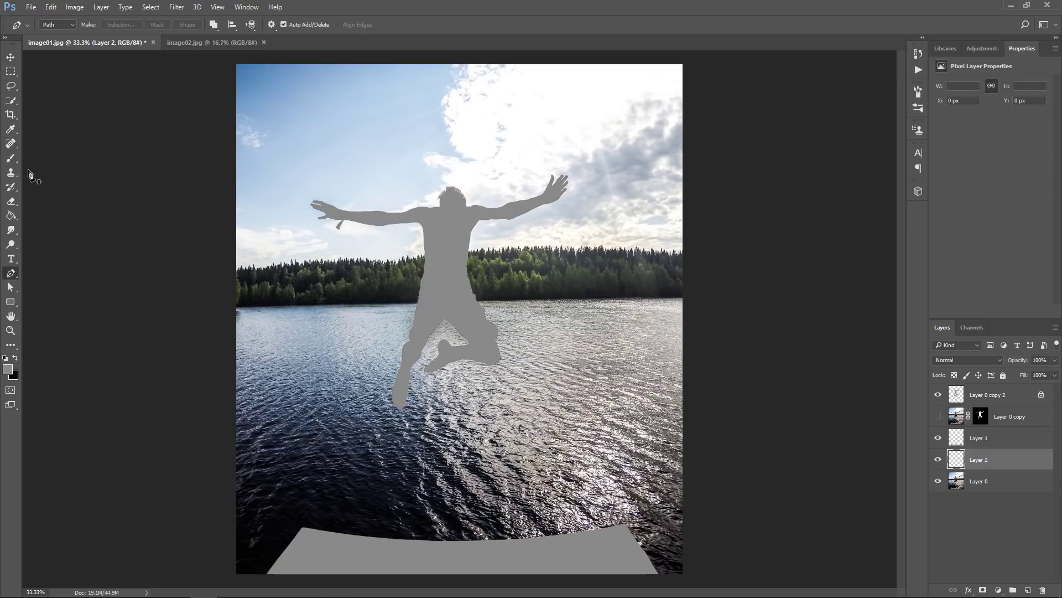
{"action": "right_click", "coordinate": [14, 217]}
{"action": "left_click", "coordinate": [55, 215]}
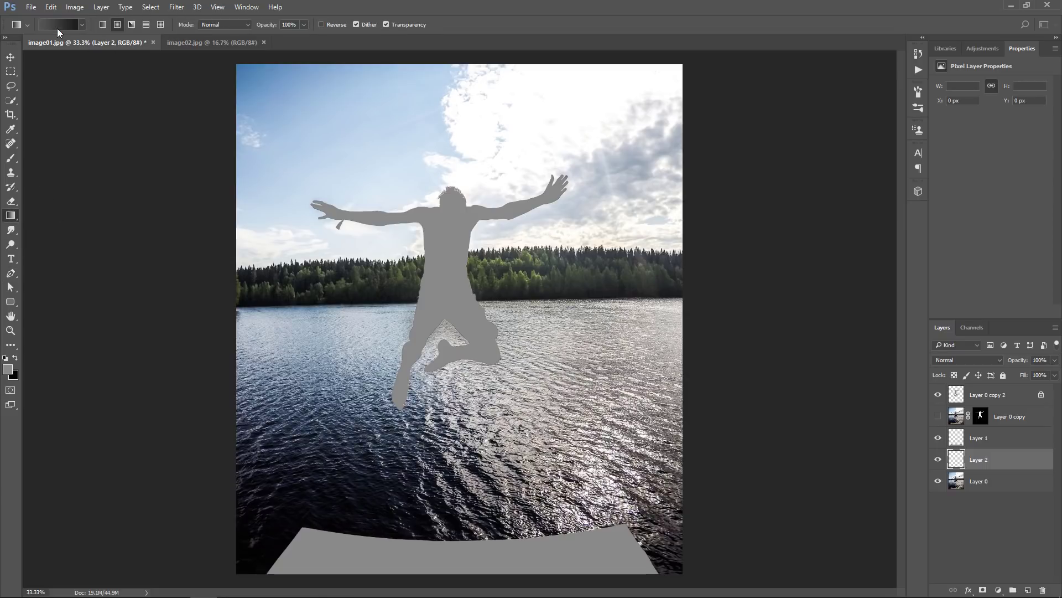
{"action": "left_click", "coordinate": [57, 25]}
{"action": "left_click", "coordinate": [662, 369]}
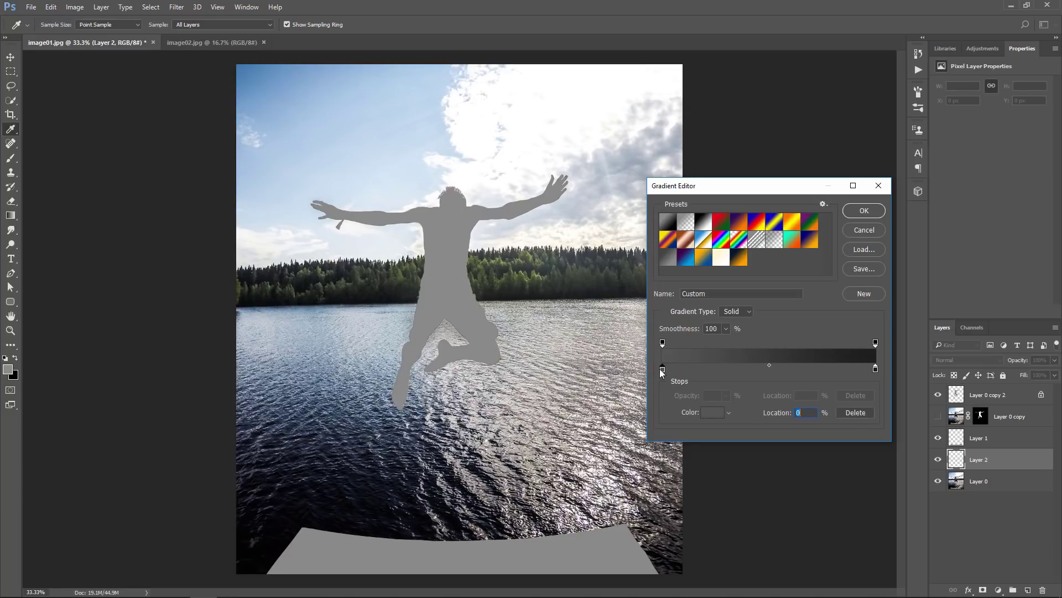
{"action": "left_click", "coordinate": [714, 413]}
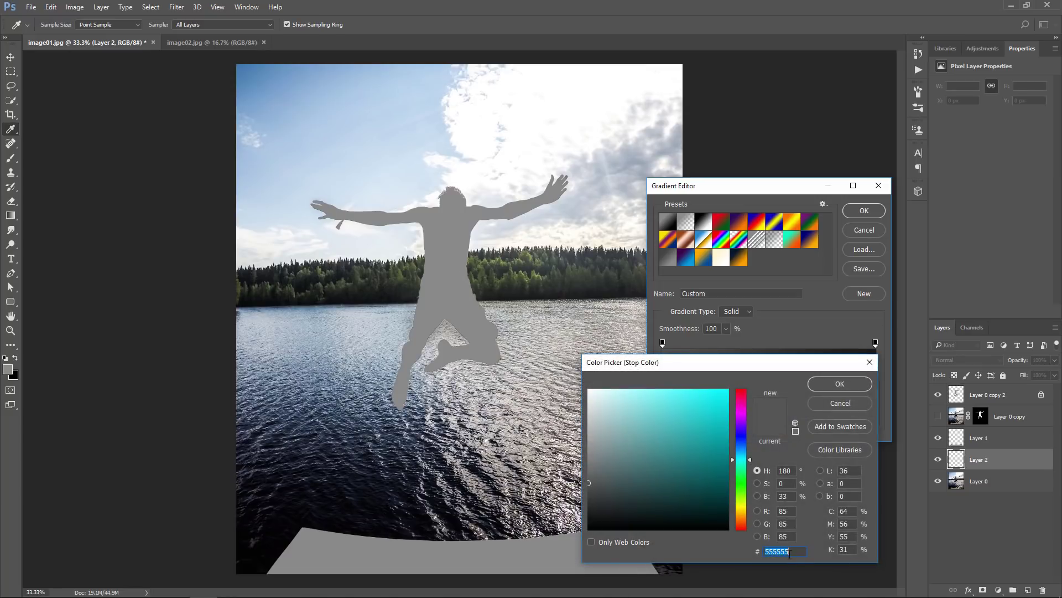
{"action": "left_click", "coordinate": [841, 383]}
{"action": "left_click", "coordinate": [875, 369]}
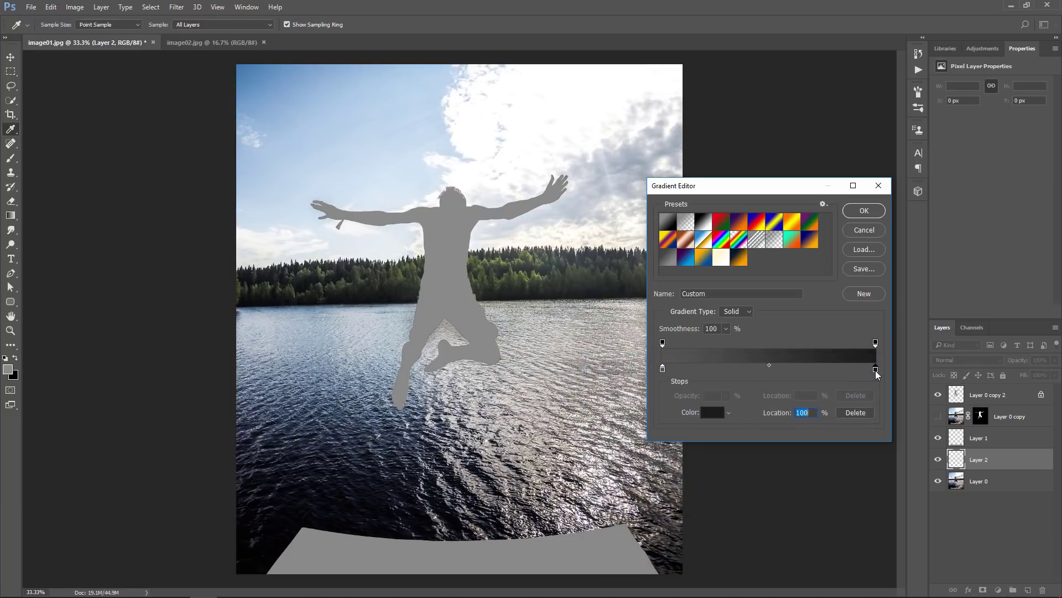
{"action": "left_click", "coordinate": [712, 413]}
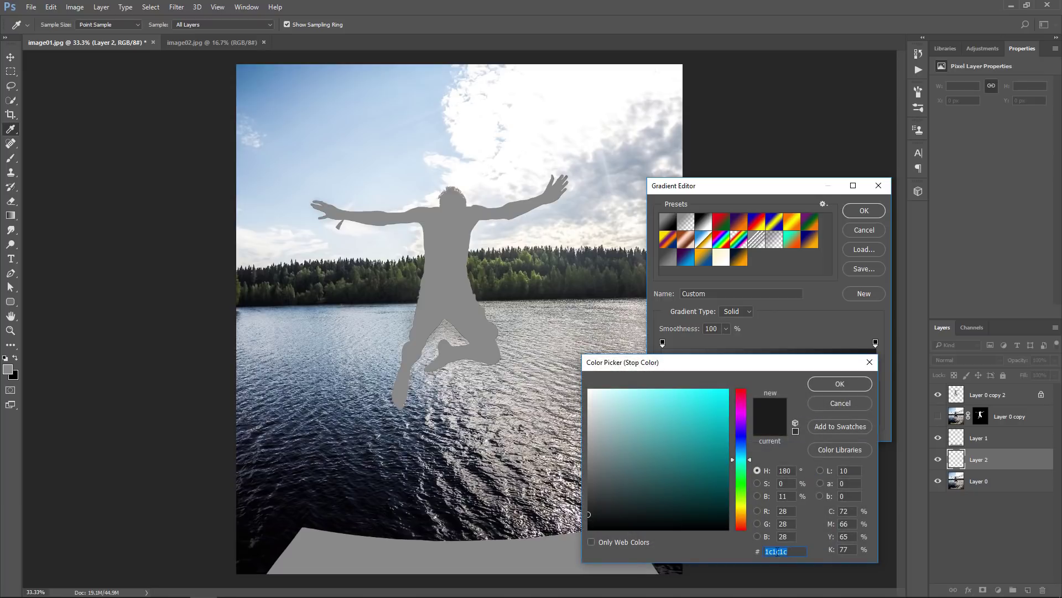
{"action": "left_click", "coordinate": [840, 383]}
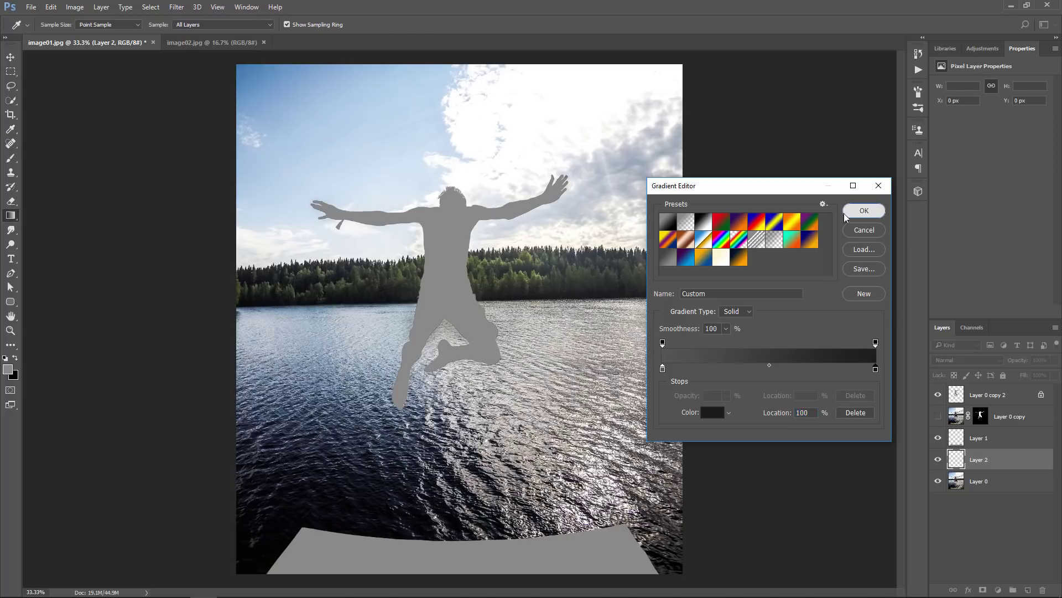
{"action": "left_click", "coordinate": [864, 210]}
{"action": "left_click_drag", "start_coordinate": [448, 274], "coordinate": [684, 576]}
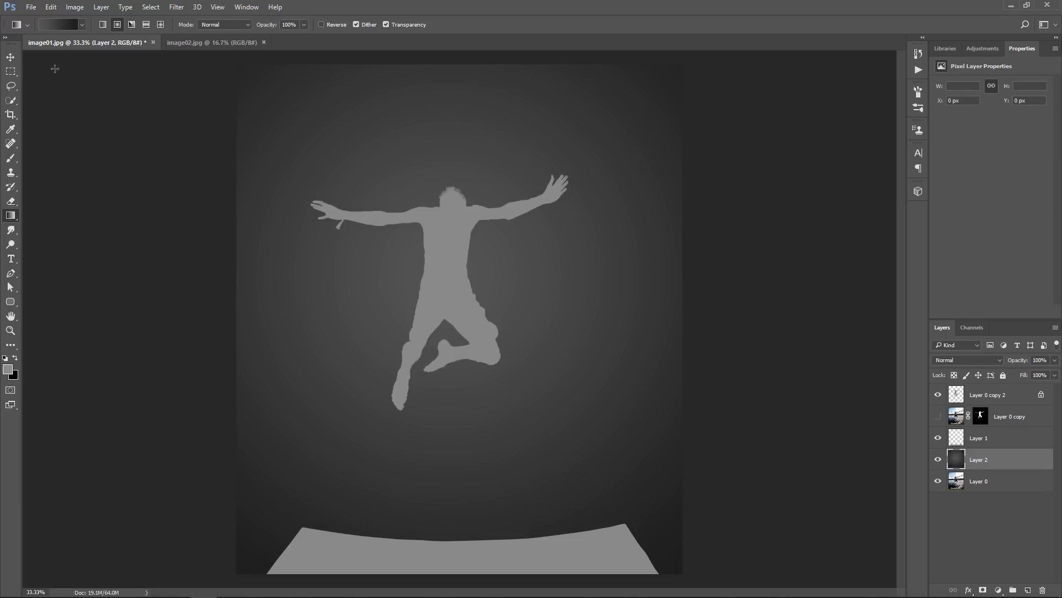
{"action": "left_click", "coordinate": [10, 58]}
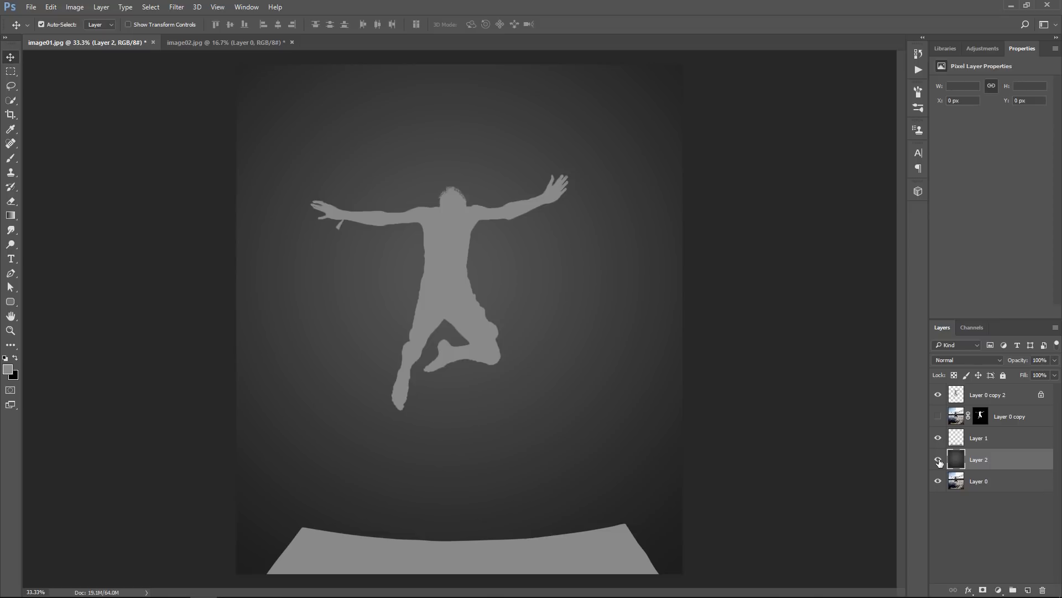
Hide all layers above Layer 0 and choose JPEG as the format for saving a copy.
{"action": "left_click_drag", "start_coordinate": [939, 462], "coordinate": [937, 394]}
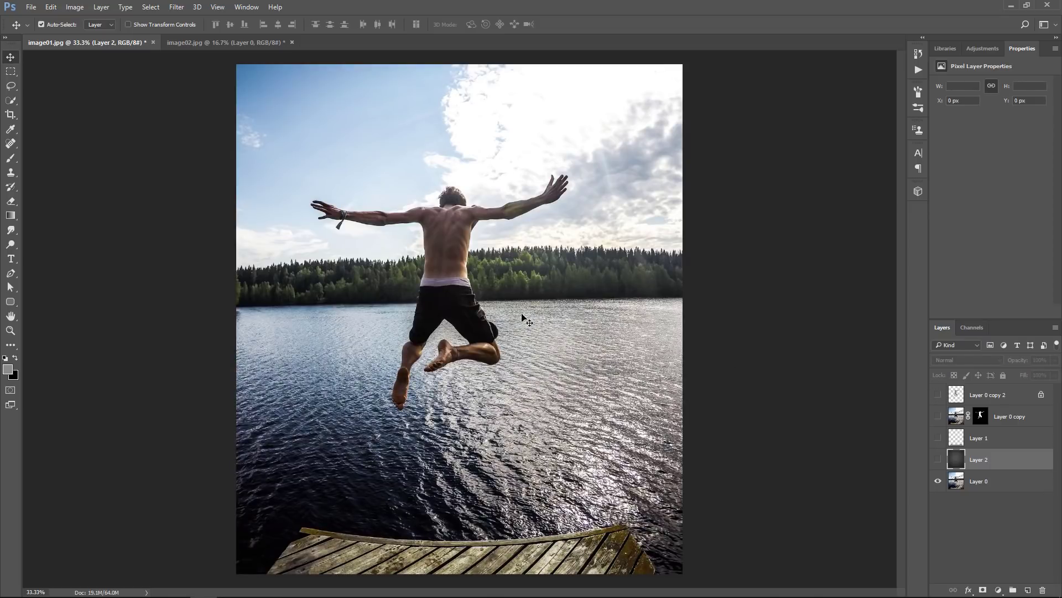
{"action": "left_click", "coordinate": [31, 8]}
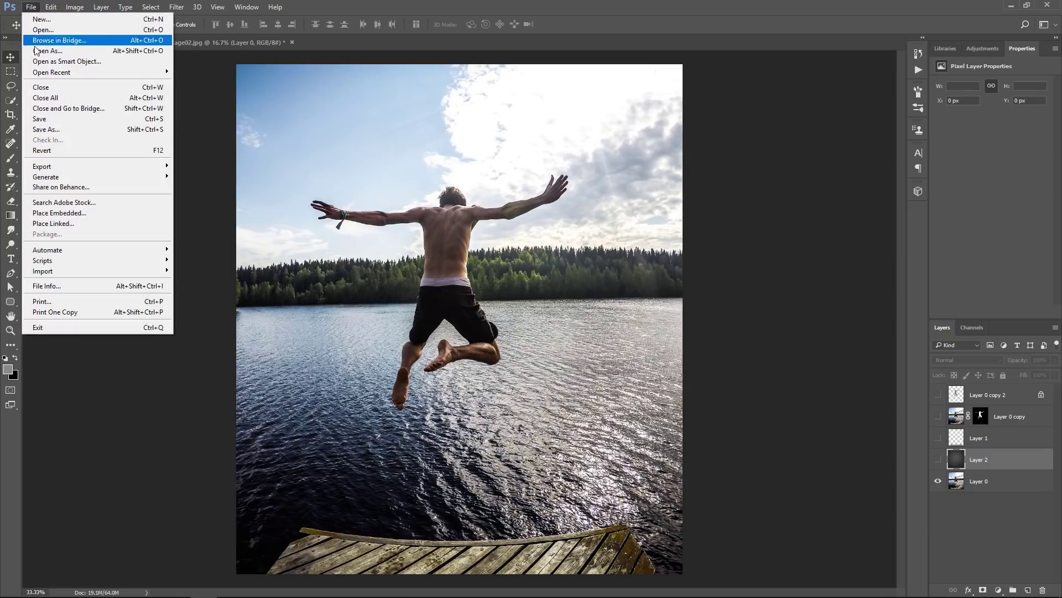
{"action": "left_click", "coordinate": [57, 130]}
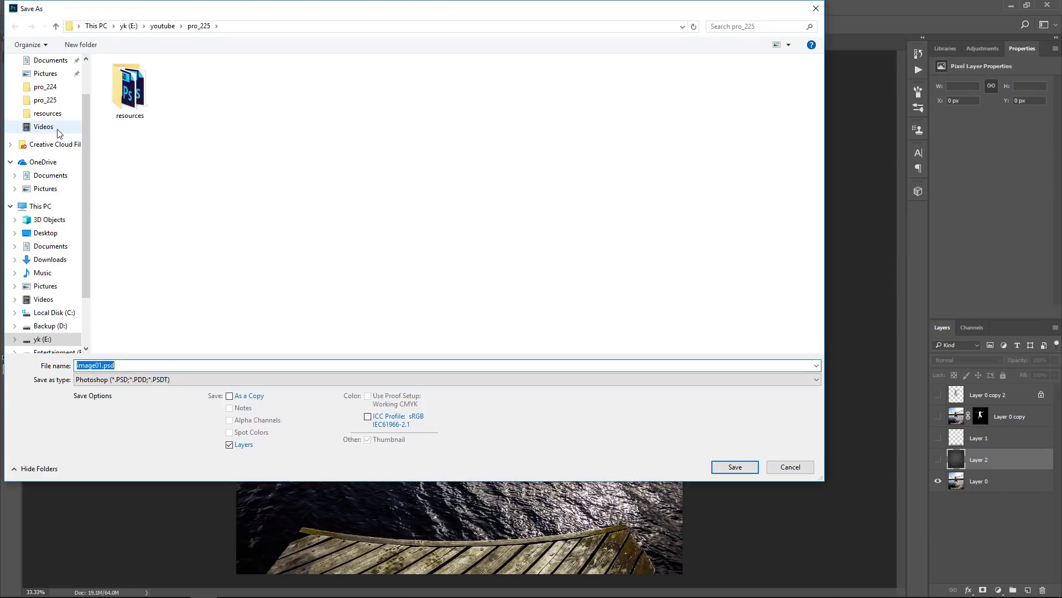
{"action": "left_click", "coordinate": [187, 380]}
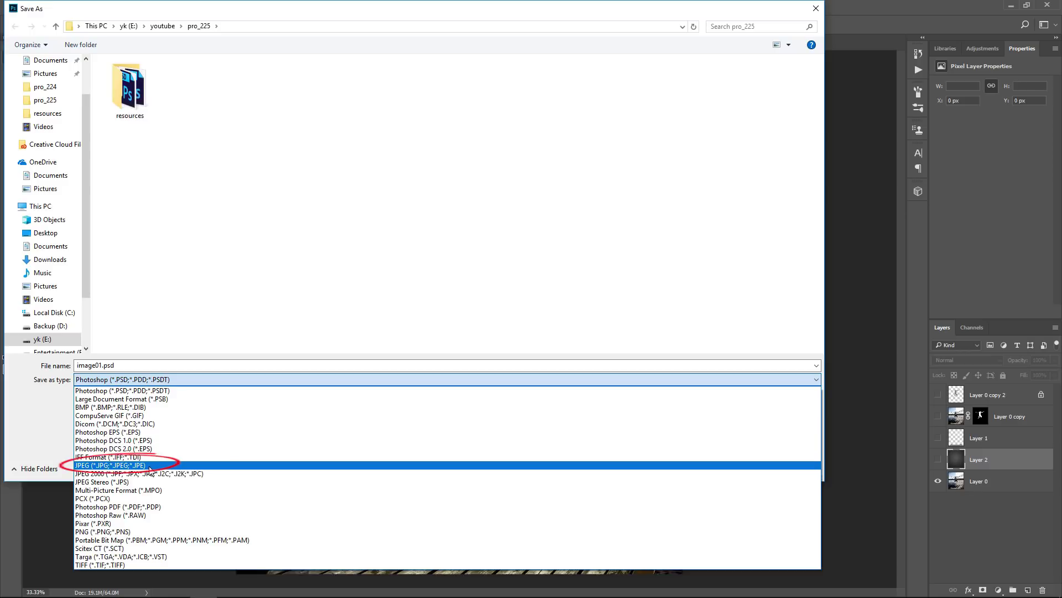
{"action": "left_click", "coordinate": [116, 467]}
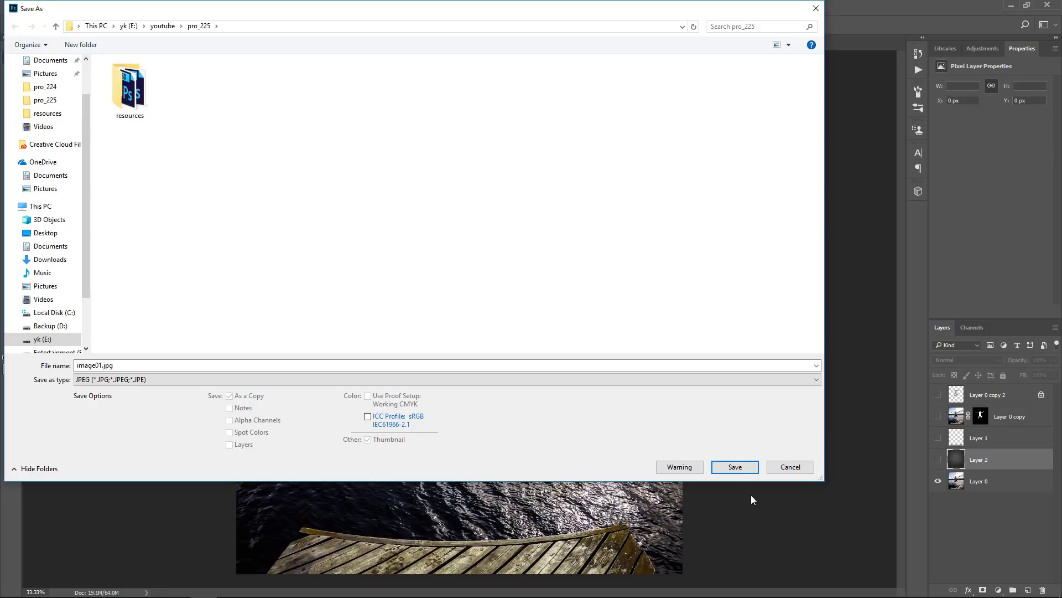
Create a folder named image01 inside pro_225 and save image01.jpg in it at quality 12.
{"action": "right_click", "coordinate": [473, 166]}
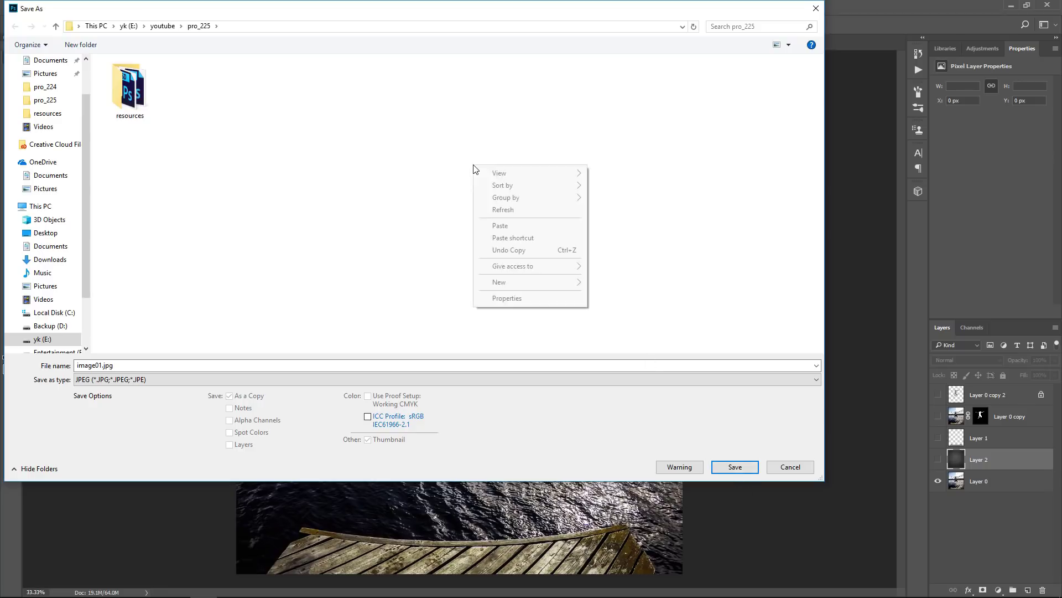
{"action": "mouse_move", "coordinate": [509, 283]}
{"action": "left_click", "coordinate": [613, 283]}
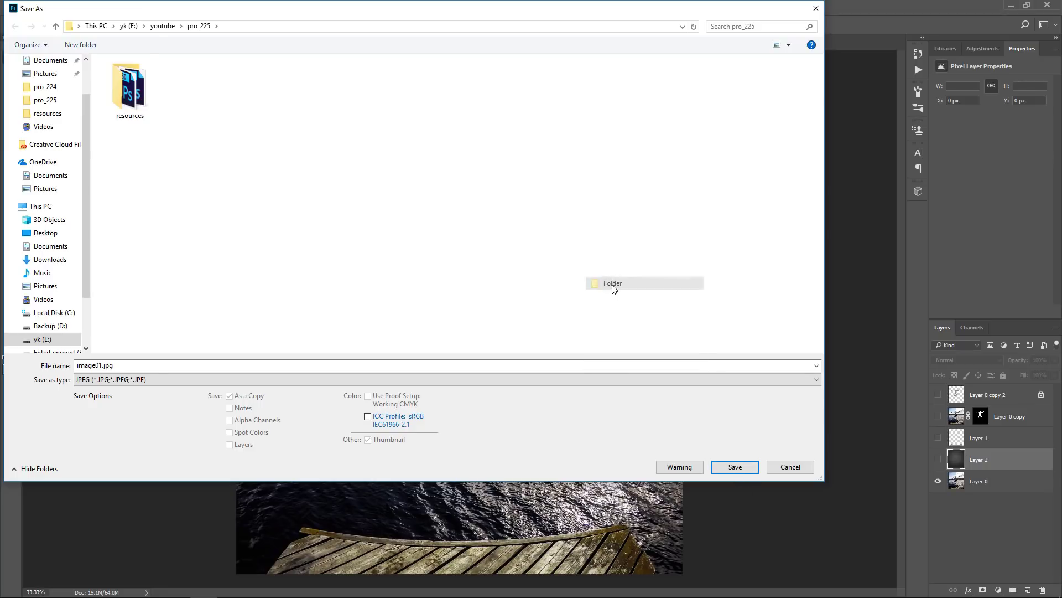
{"action": "type", "text": "ima"}
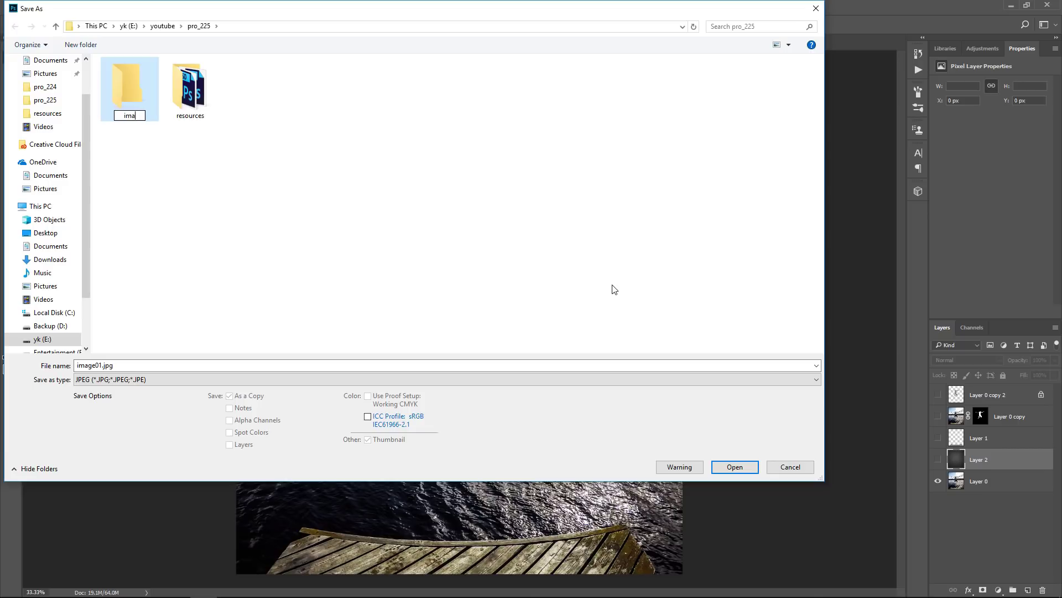
{"action": "type", "text": "ge01"}
{"action": "left_click", "coordinate": [128, 85]}
{"action": "double_click", "coordinate": [128, 88]}
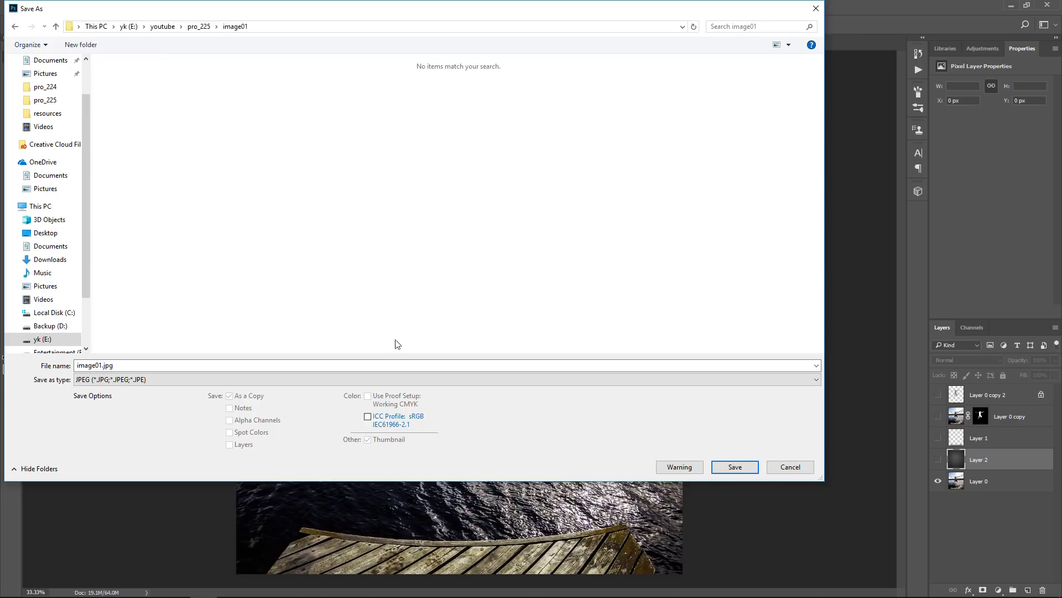
{"action": "left_click", "coordinate": [736, 467]}
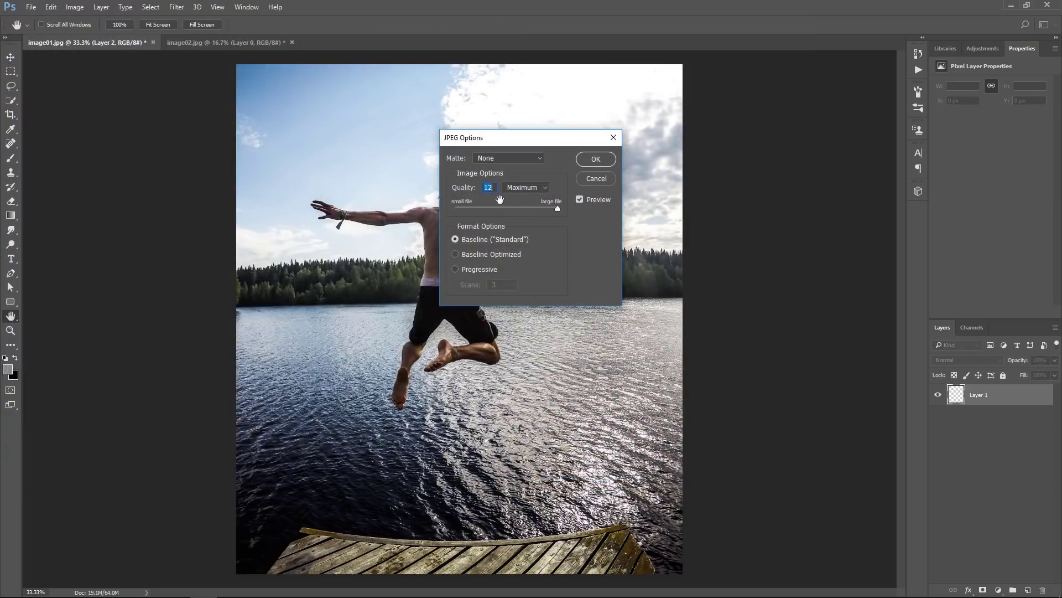
{"action": "left_click", "coordinate": [596, 160]}
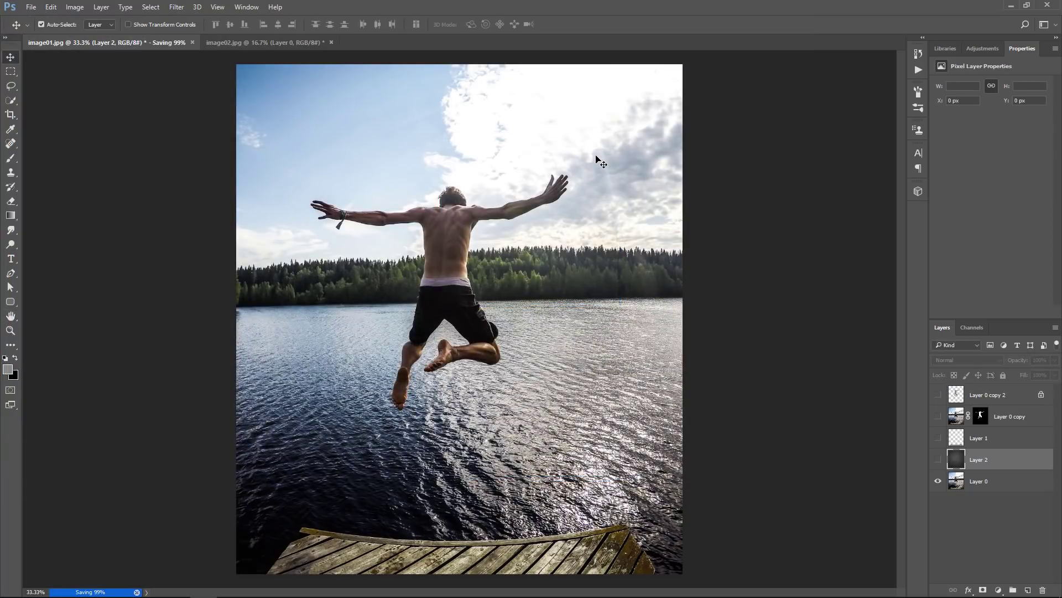
Show Layer 2, Layer 1 and Layer 0 copy 2 while keeping Layer 0 copy hidden.
{"action": "left_click", "coordinate": [937, 459]}
{"action": "left_click", "coordinate": [938, 437]}
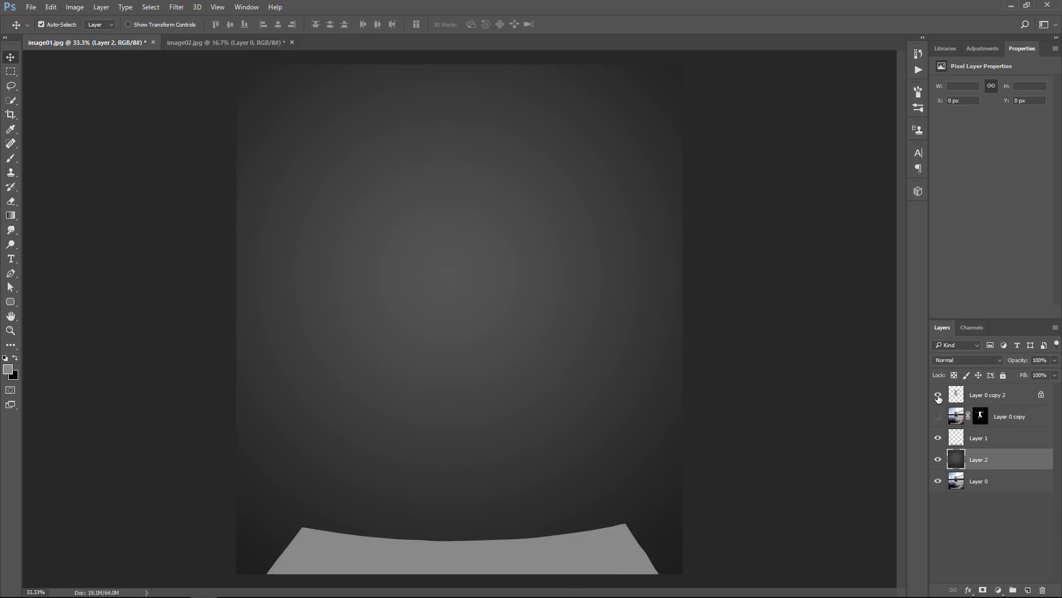
{"action": "left_click", "coordinate": [937, 395]}
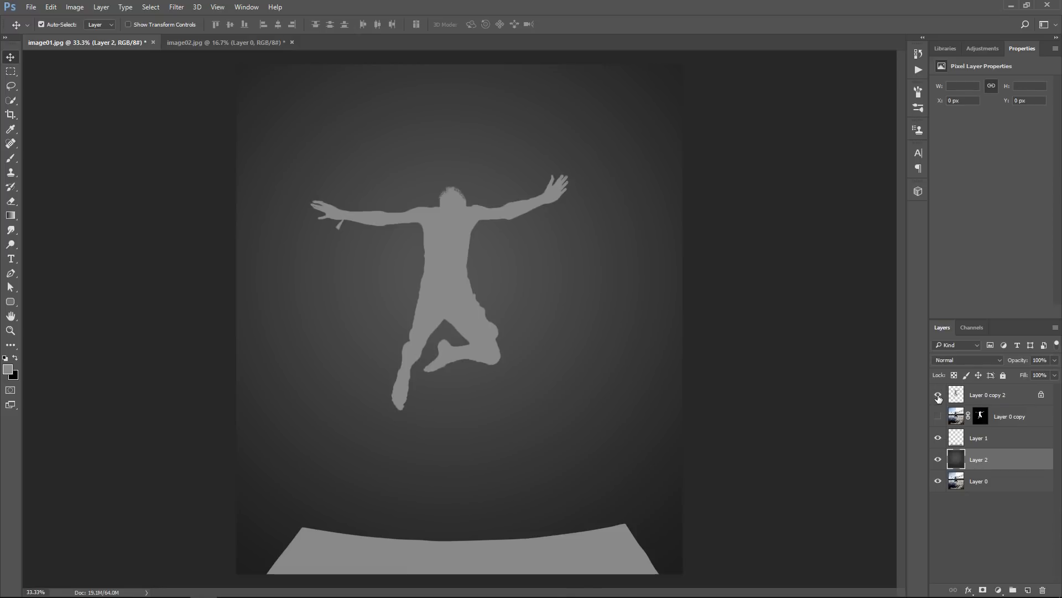
Save the depth map as a JPEG copy named image01_depth.jpg in the image01 folder at quality 12.
{"action": "left_click", "coordinate": [31, 7]}
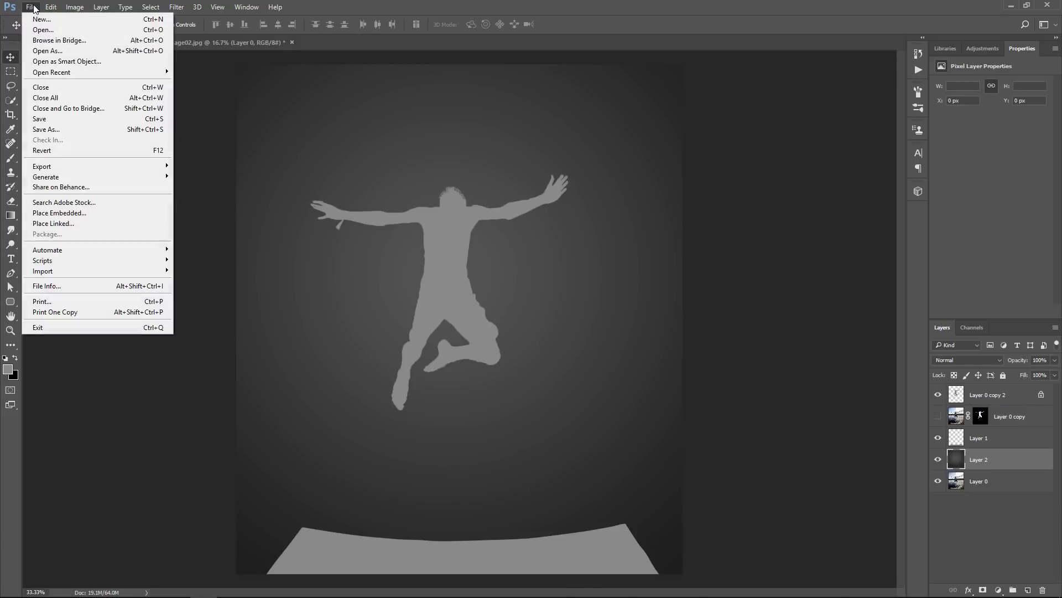
{"action": "left_click", "coordinate": [47, 130]}
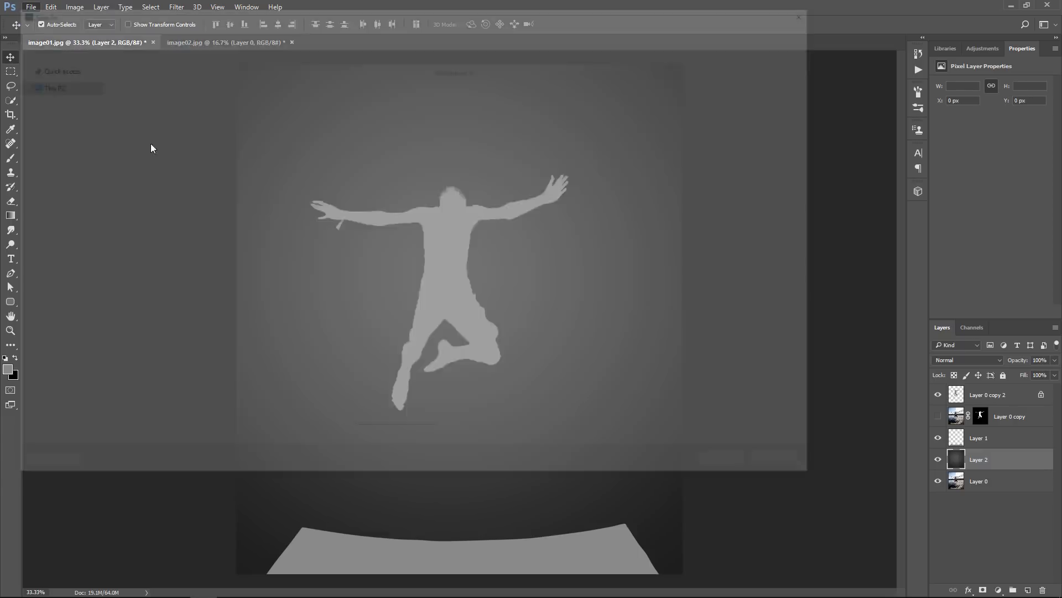
{"action": "left_click", "coordinate": [178, 380]}
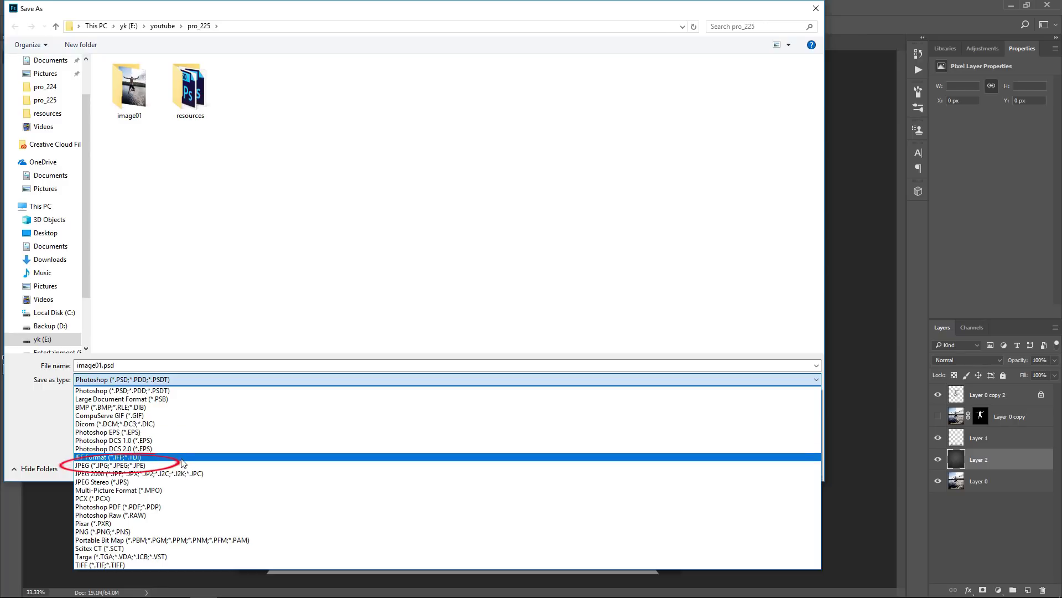
{"action": "left_click", "coordinate": [139, 465]}
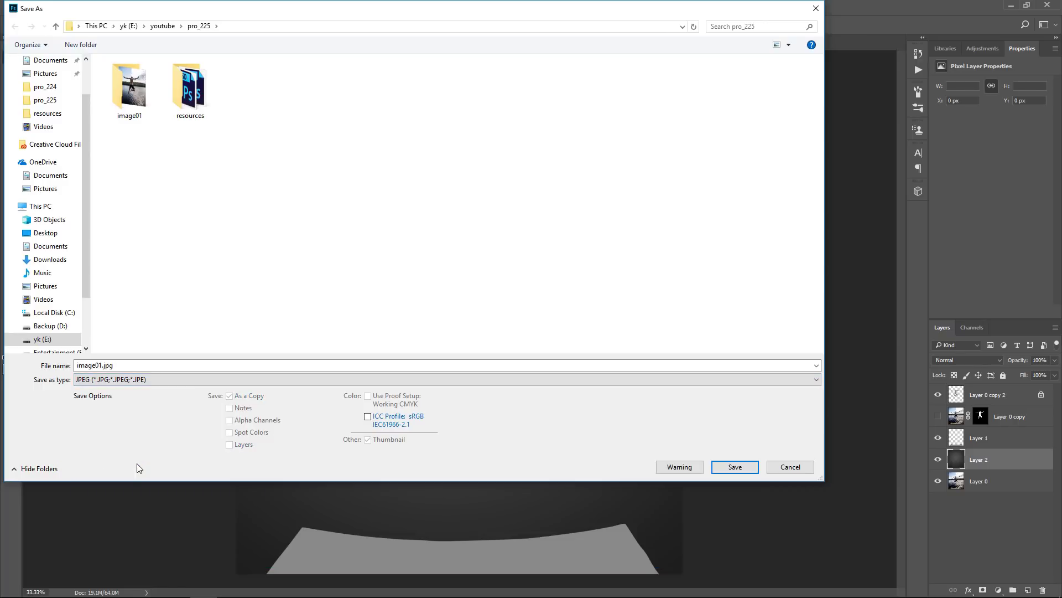
{"action": "double_click", "coordinate": [121, 83]}
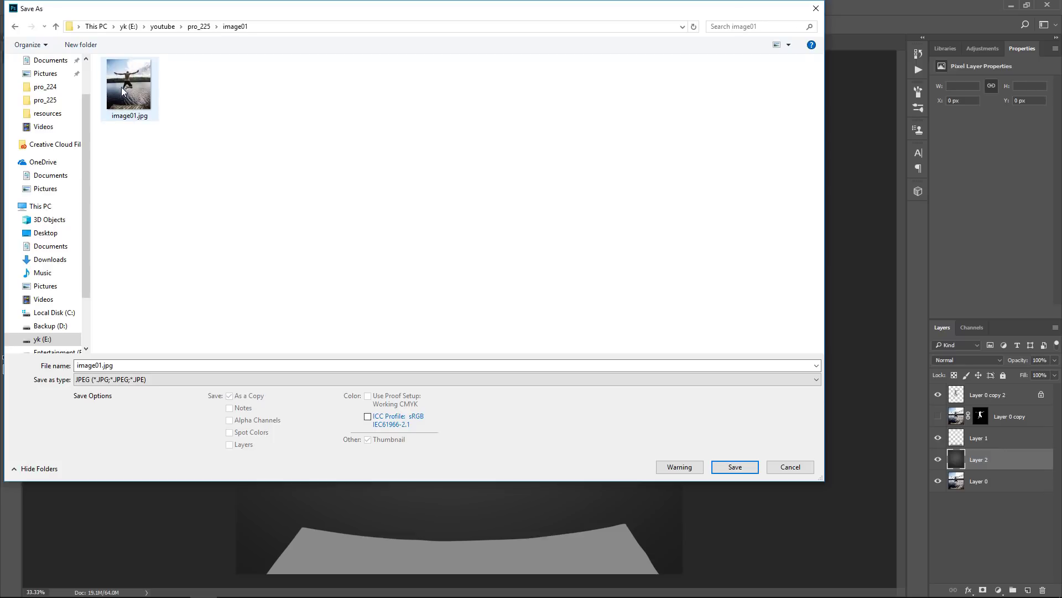
{"action": "left_click", "coordinate": [101, 366]}
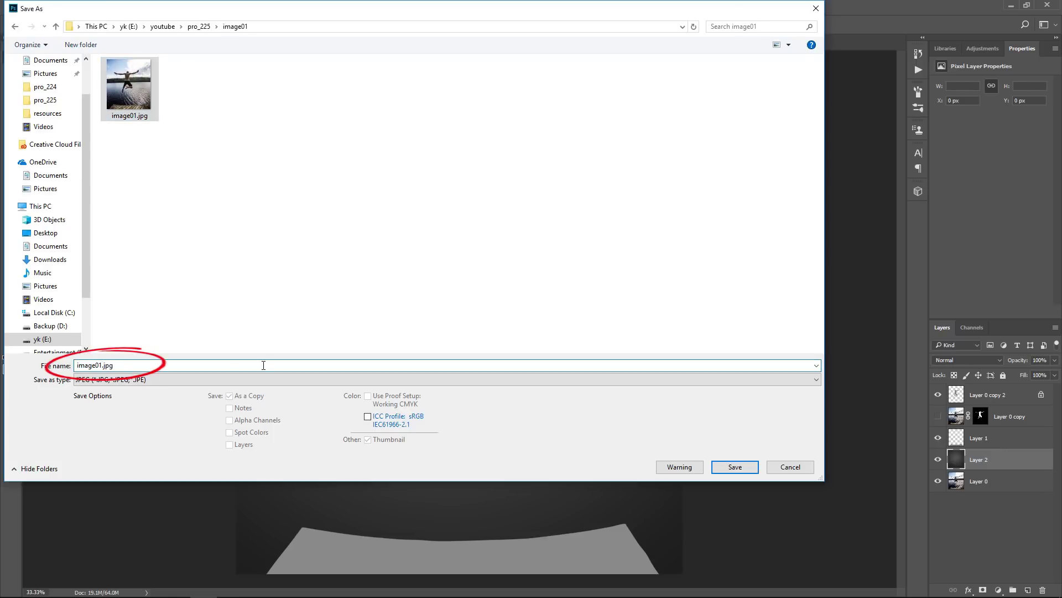
{"action": "type", "text": "_depth"}
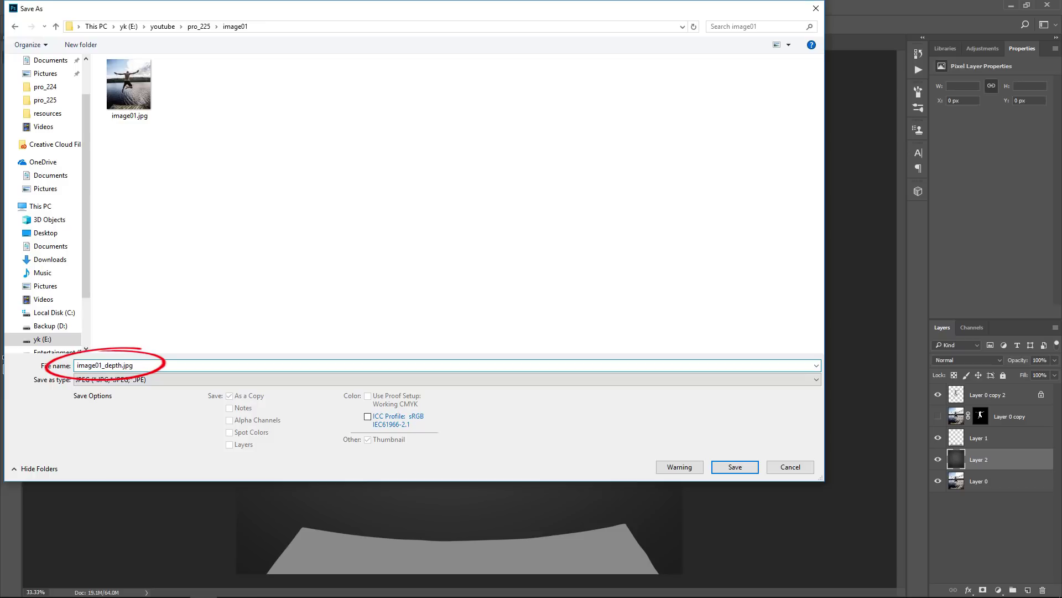
{"action": "left_click", "coordinate": [735, 467]}
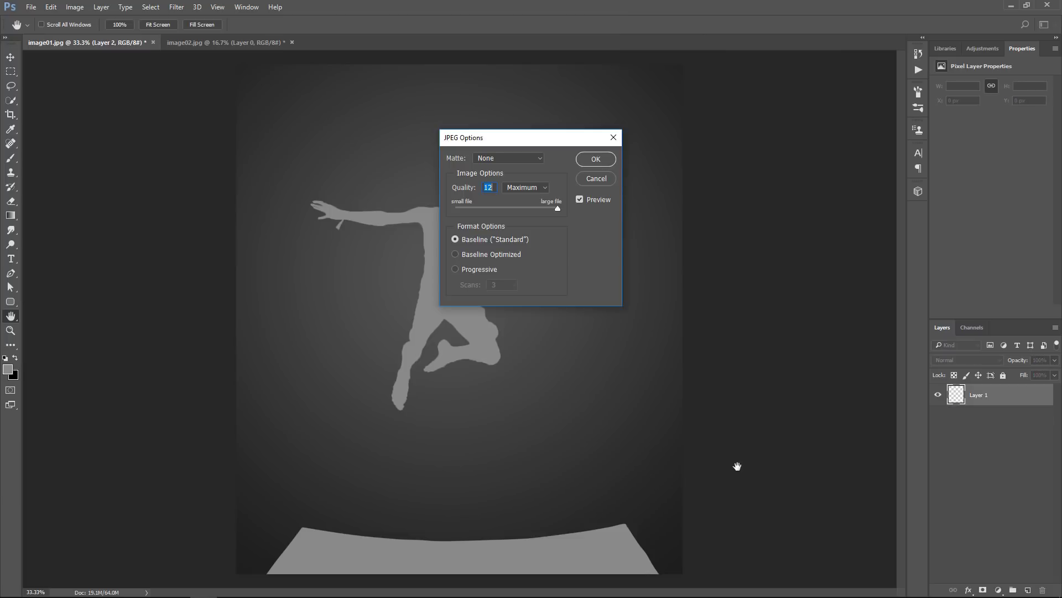
{"action": "left_click", "coordinate": [608, 160]}
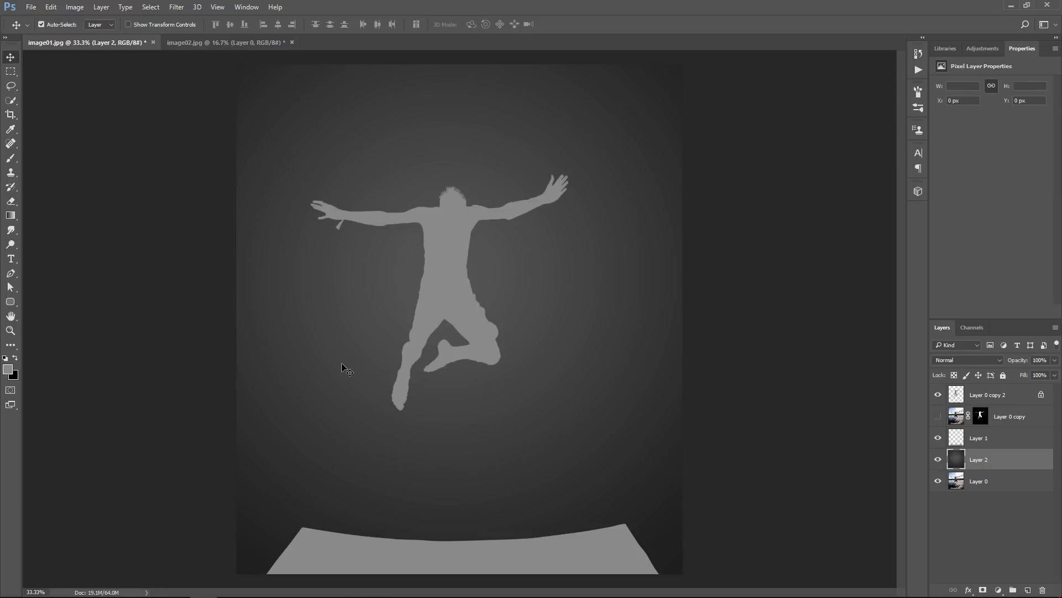
Switch to Facebook in Chrome and attach image01.jpg and image01_depth.jpg to a new post to generate a 3D photo.
{"action": "left_click", "coordinate": [205, 586]}
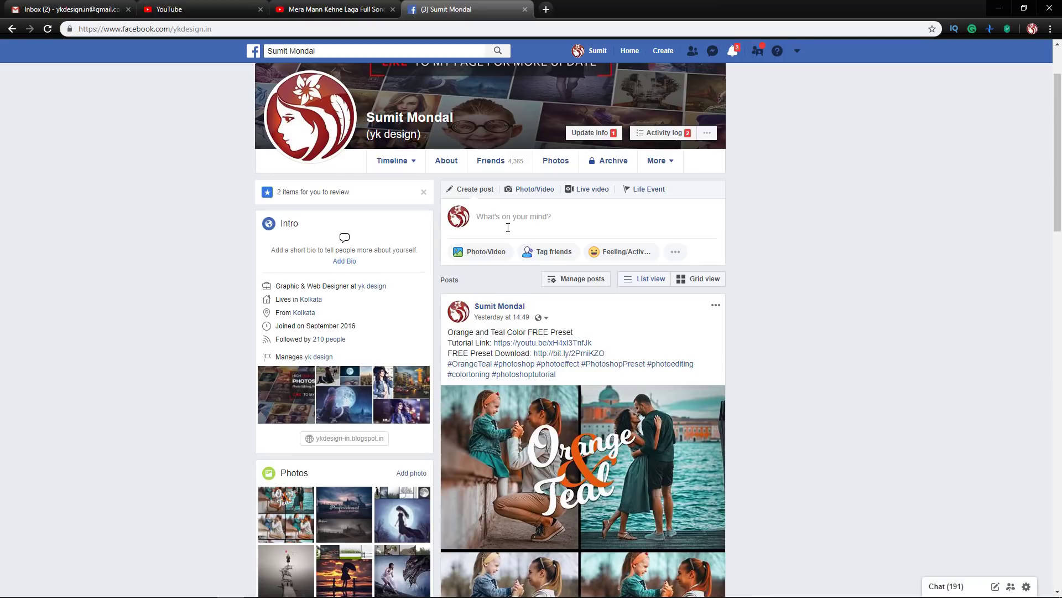
{"action": "left_click", "coordinate": [494, 252]}
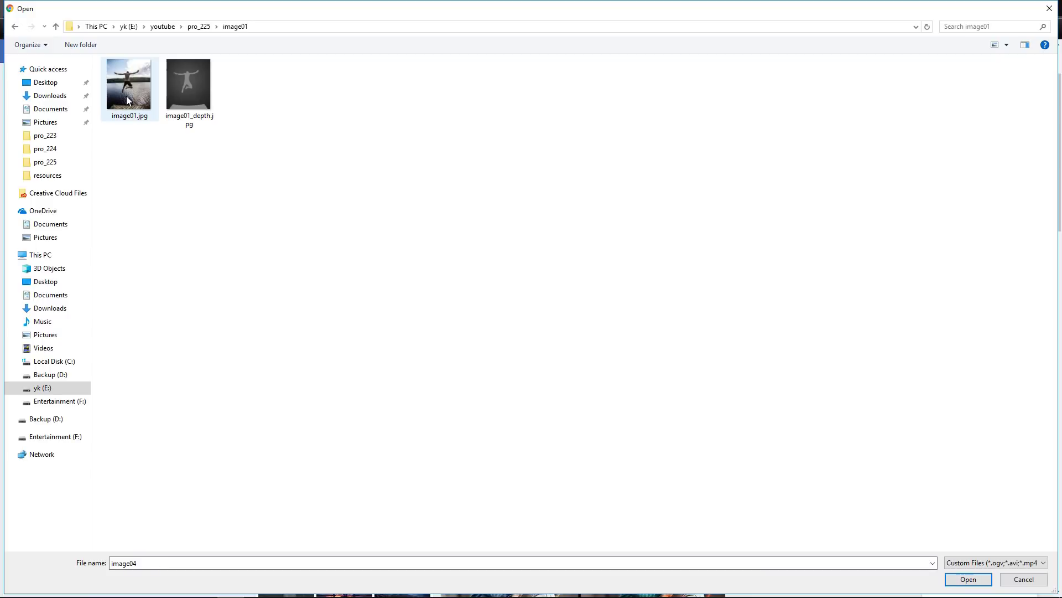
{"action": "key", "text": "ctrl+a"}
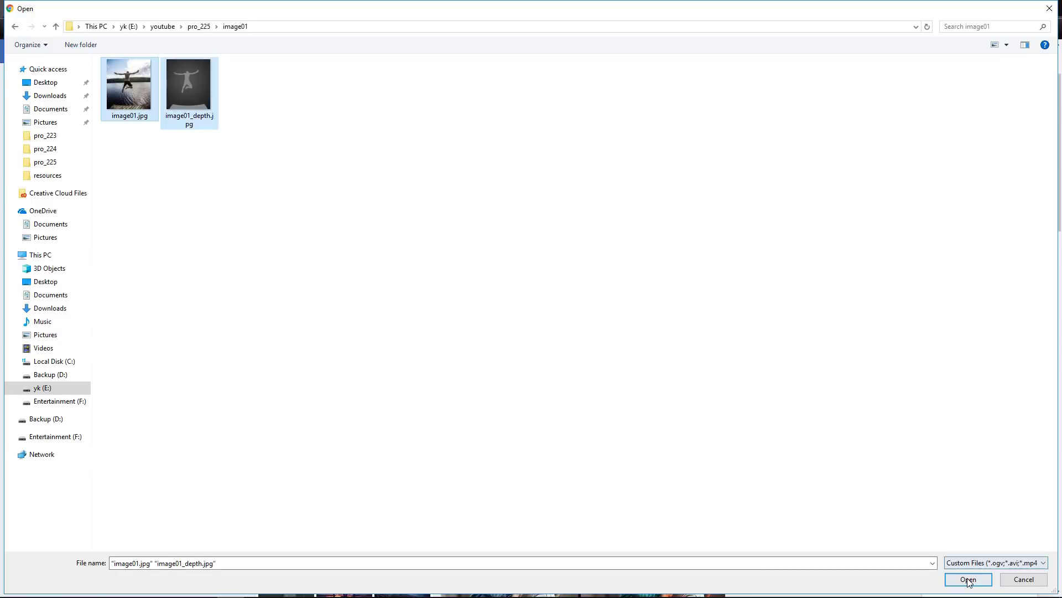
{"action": "left_click", "coordinate": [968, 579]}
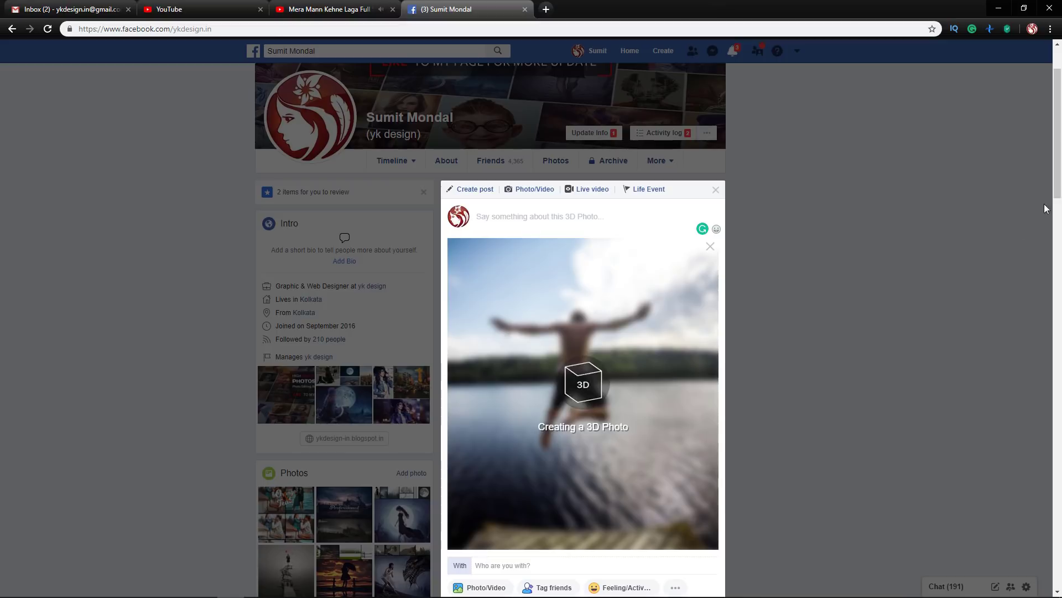
{"action": "scroll", "coordinate": [1054, 216], "scroll_direction": "down", "scroll_amount": 2}
{"action": "left_click_drag", "start_coordinate": [1059, 218], "coordinate": [1056, 215]}
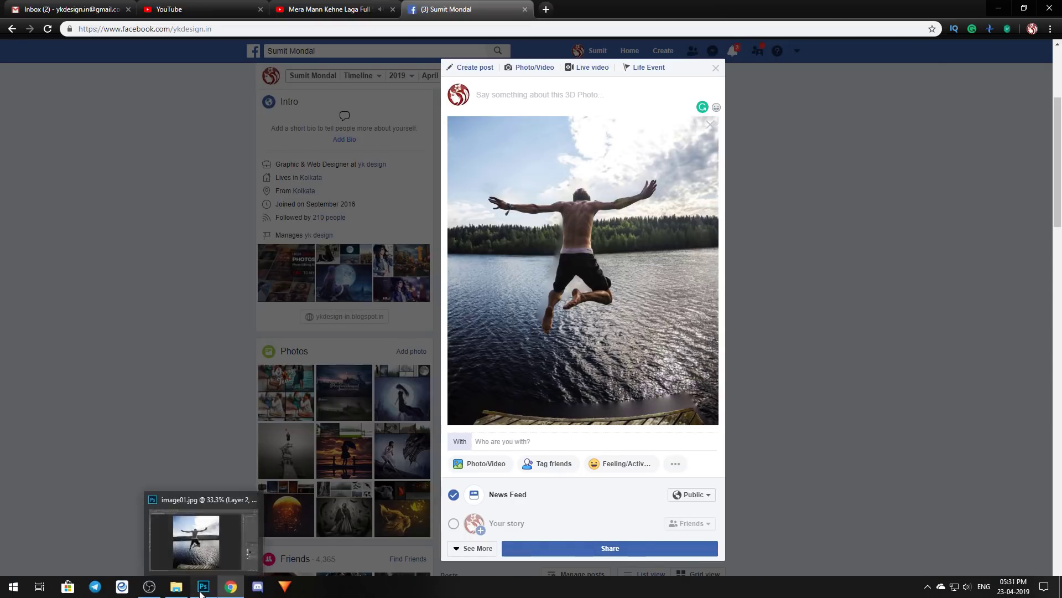
Switch back to Photoshop, bring up the image02.jpg document and unlock its Background layer.
{"action": "left_click", "coordinate": [201, 591]}
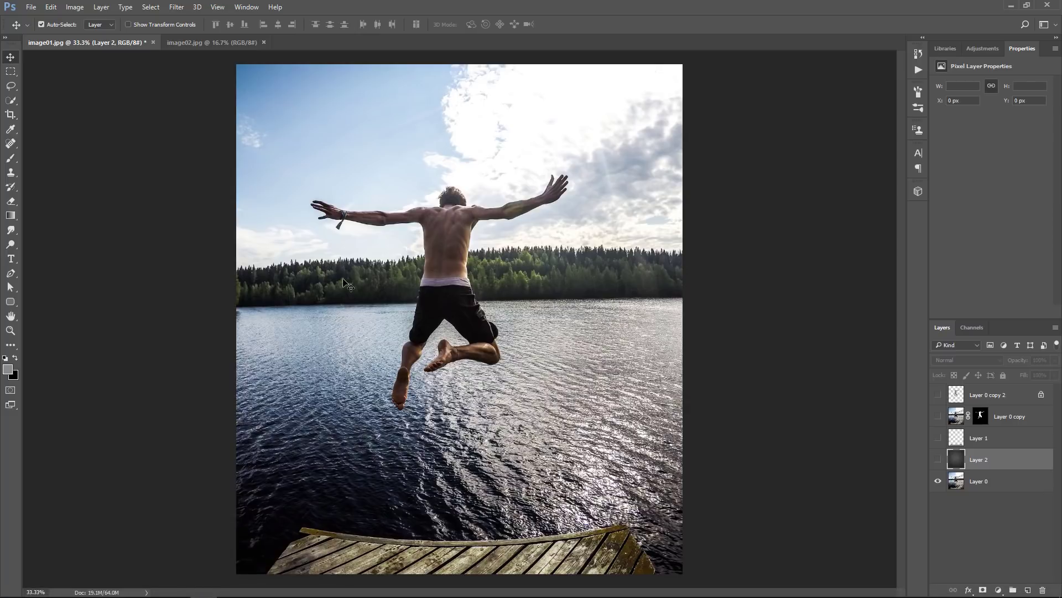
{"action": "left_click", "coordinate": [222, 42]}
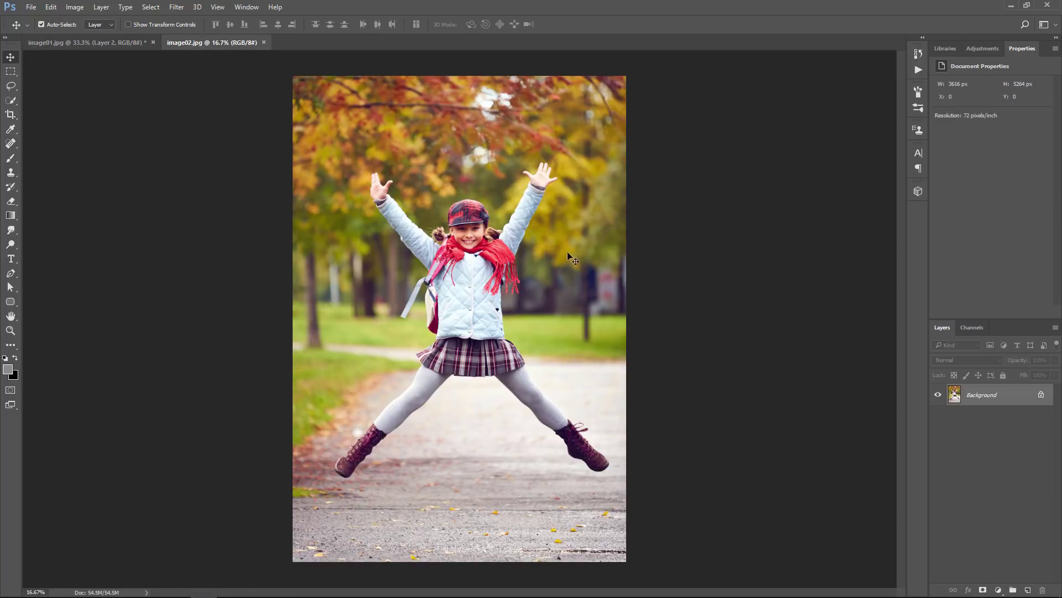
{"action": "left_click", "coordinate": [1042, 397]}
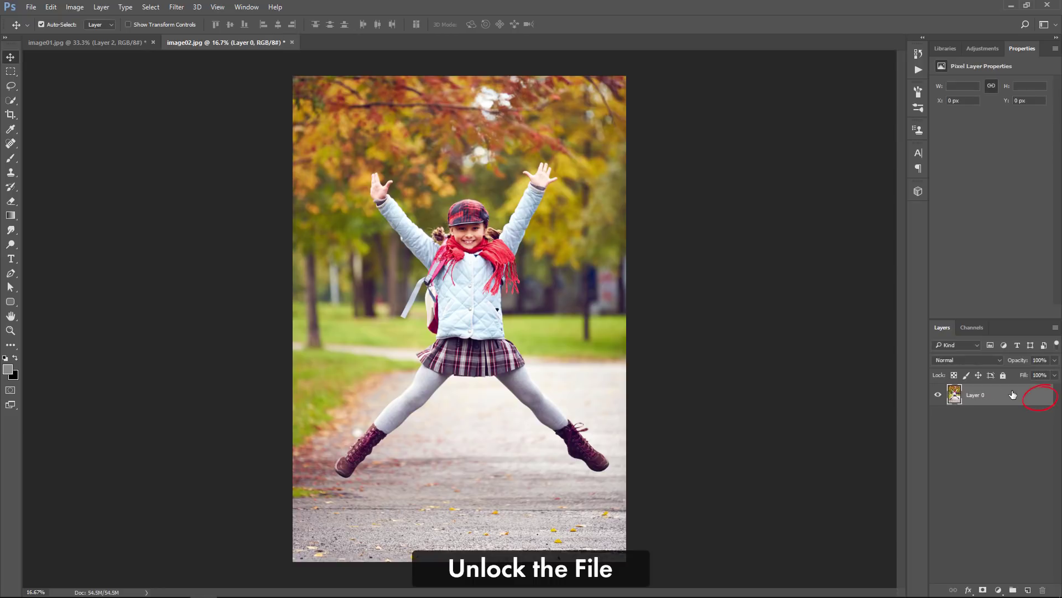
Start a Quick Selection of the girl with the image-left boot and leg, part of the skirt, the jacket and the backpack.
{"action": "left_click", "coordinate": [11, 100]}
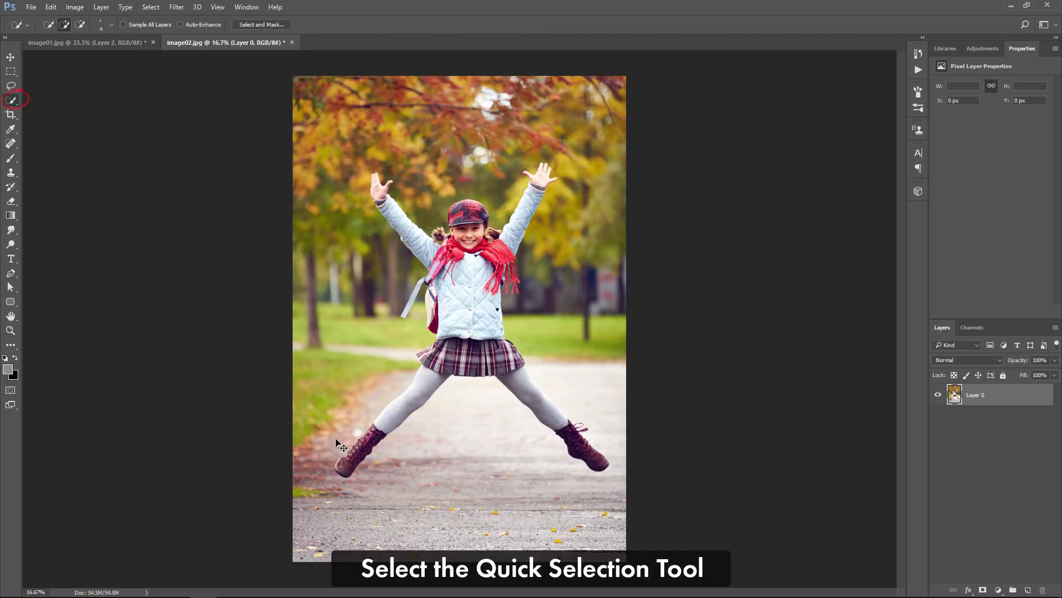
{"action": "key", "text": "ctrl+plus"}
{"action": "key", "text": "ctrl+plus"}
{"action": "left_click_drag", "start_coordinate": [407, 440], "coordinate": [509, 205]}
{"action": "left_click_drag", "start_coordinate": [195, 481], "coordinate": [278, 413]}
{"action": "left_click_drag", "start_coordinate": [604, 206], "coordinate": [383, 566]}
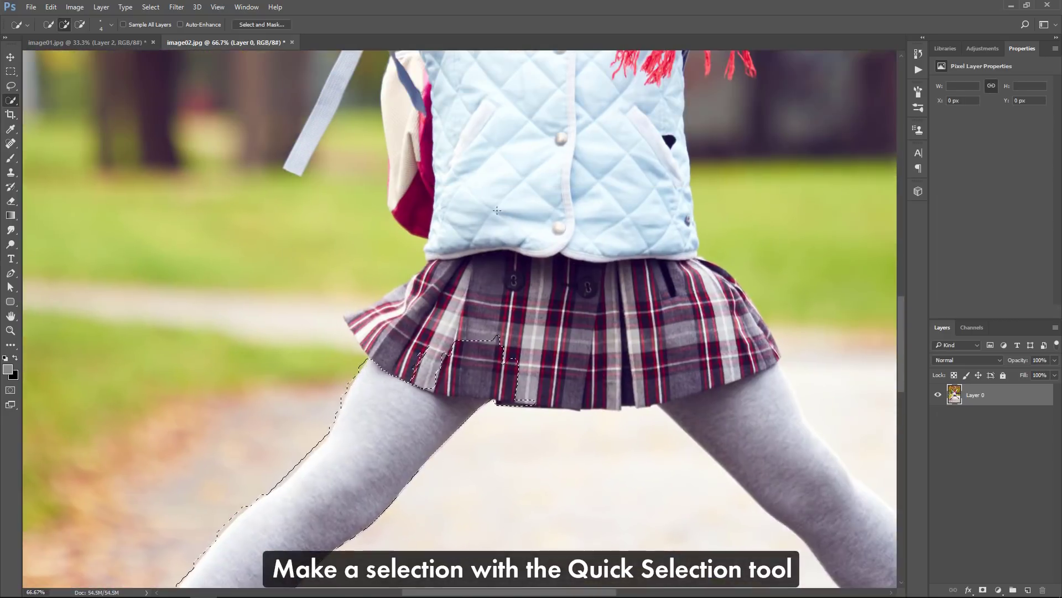
{"action": "left_click_drag", "start_coordinate": [486, 199], "coordinate": [605, 321]}
{"action": "left_click_drag", "start_coordinate": [526, 293], "coordinate": [522, 226]}
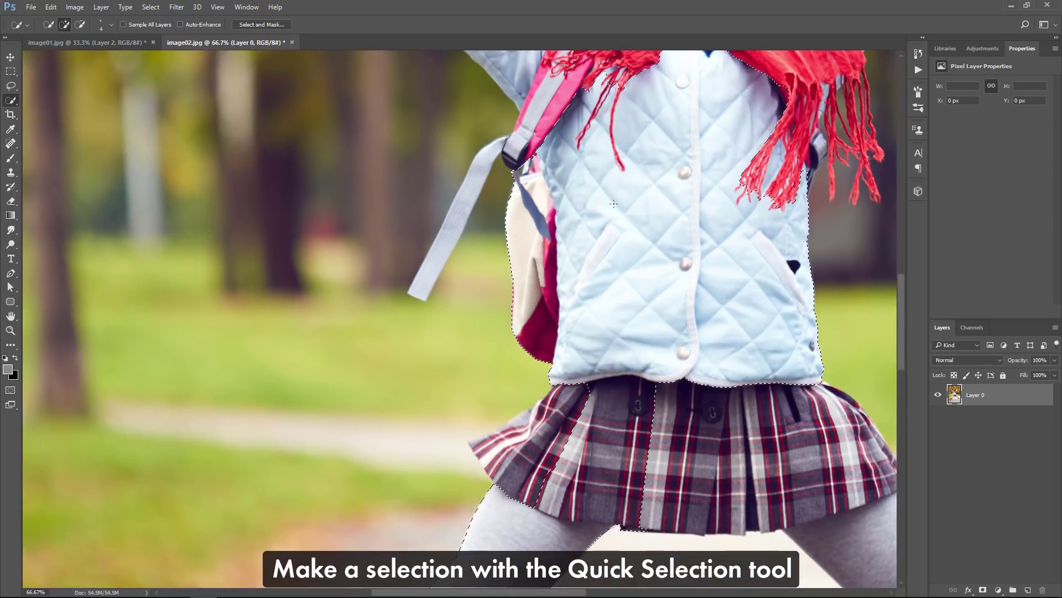
Enlarge the Quick Selection brush to 15 and add the rest of the skirt and most of the image-right leg to the selection.
{"action": "left_click_drag", "start_coordinate": [731, 371], "coordinate": [505, 177]}
{"action": "left_click_drag", "start_coordinate": [326, 229], "coordinate": [261, 254]}
{"action": "key", "text": "bracketright"}
{"action": "key", "text": "bracketright"}
{"action": "key", "text": "bracketright"}
{"action": "key", "text": "bracketright"}
{"action": "key", "text": "bracketright"}
{"action": "key", "text": "bracketright"}
{"action": "key", "text": "bracketright"}
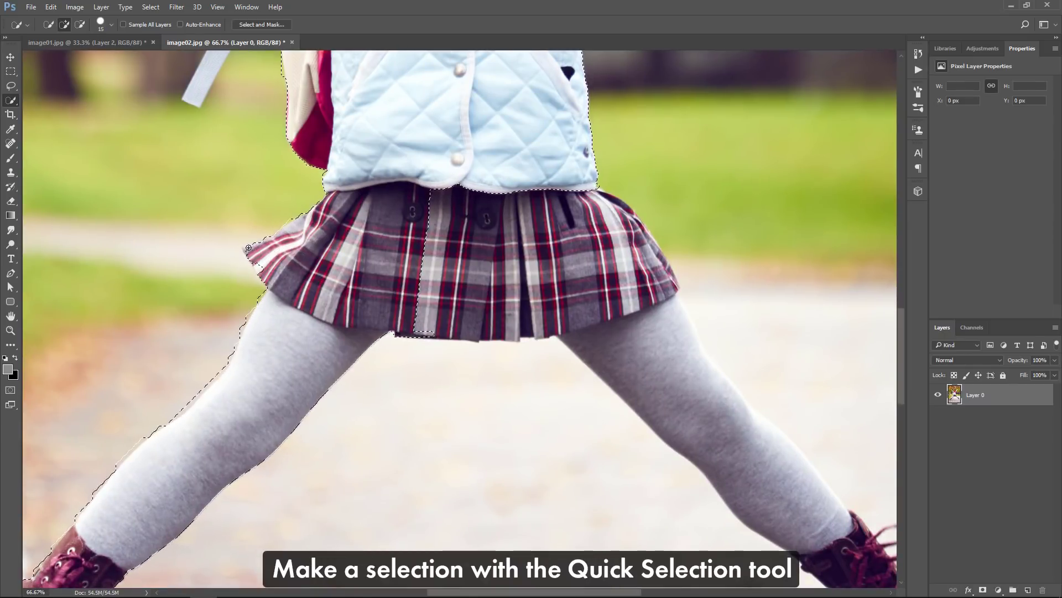
{"action": "left_click_drag", "start_coordinate": [273, 268], "coordinate": [259, 248]}
{"action": "mouse_move", "coordinate": [409, 266]}
{"action": "left_mouse_down"}
{"action": "mouse_move", "coordinate": [531, 271]}
{"action": "mouse_move", "coordinate": [698, 453]}
{"action": "left_mouse_up"}
{"action": "left_click_drag", "start_coordinate": [513, 315], "coordinate": [530, 336]}
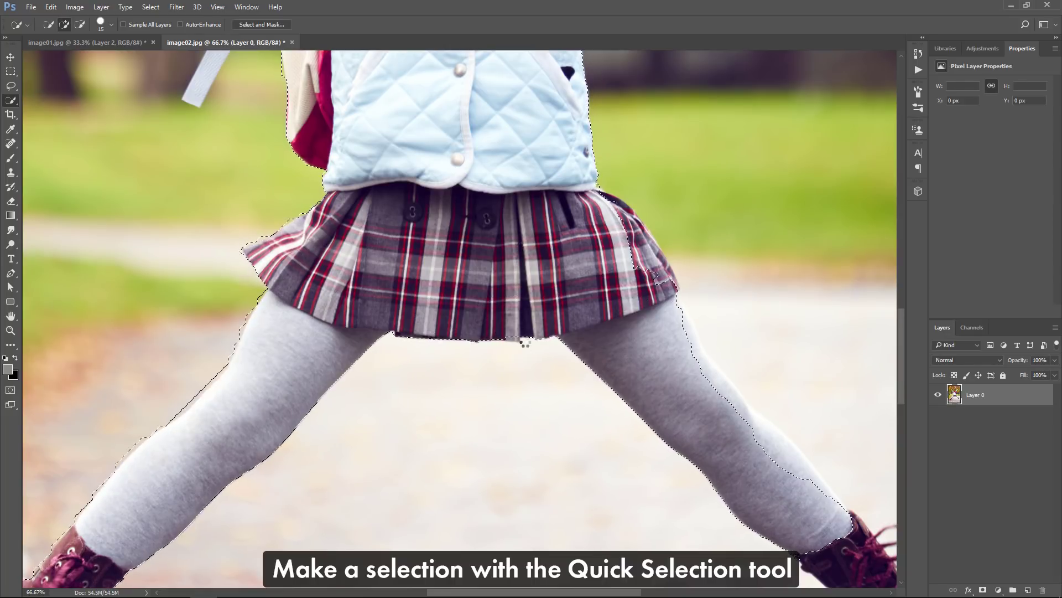
Add the image-right boot and the outer edge of that leg to the girl's selection, undoing a stray stroke.
{"action": "left_click_drag", "start_coordinate": [640, 392], "coordinate": [385, 276]}
{"action": "mouse_move", "coordinate": [581, 432]}
{"action": "left_mouse_down"}
{"action": "mouse_move", "coordinate": [653, 527]}
{"action": "mouse_move", "coordinate": [551, 424]}
{"action": "left_mouse_up"}
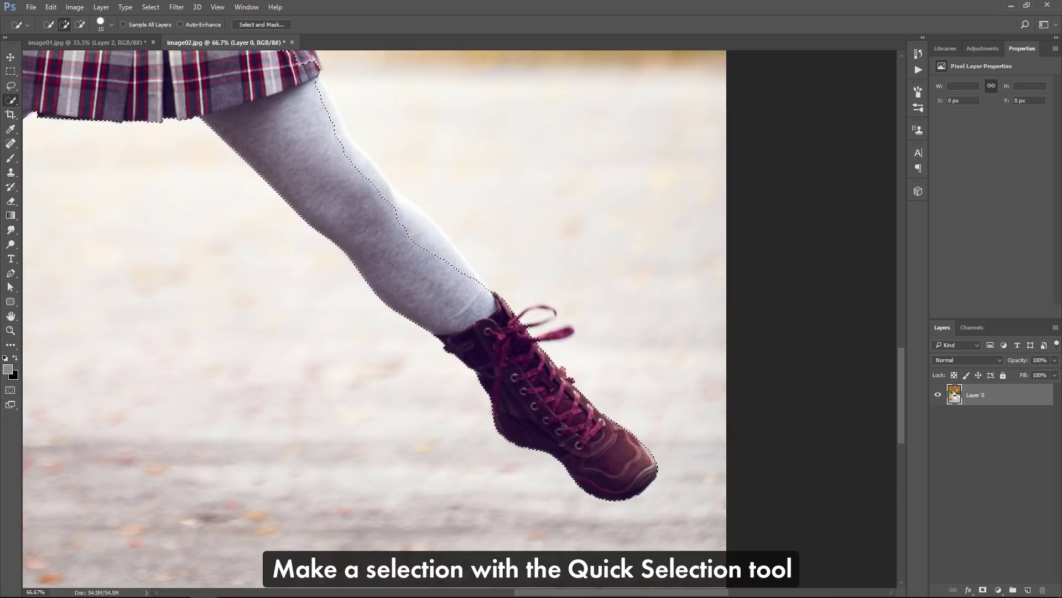
{"action": "left_click_drag", "start_coordinate": [477, 292], "coordinate": [425, 231]}
{"action": "key", "text": "ctrl+z"}
{"action": "mouse_move", "coordinate": [310, 73]}
{"action": "left_mouse_down"}
{"action": "mouse_move", "coordinate": [498, 313]}
{"action": "mouse_move", "coordinate": [470, 256]}
{"action": "mouse_move", "coordinate": [447, 233]}
{"action": "mouse_move", "coordinate": [427, 232]}
{"action": "left_mouse_up"}
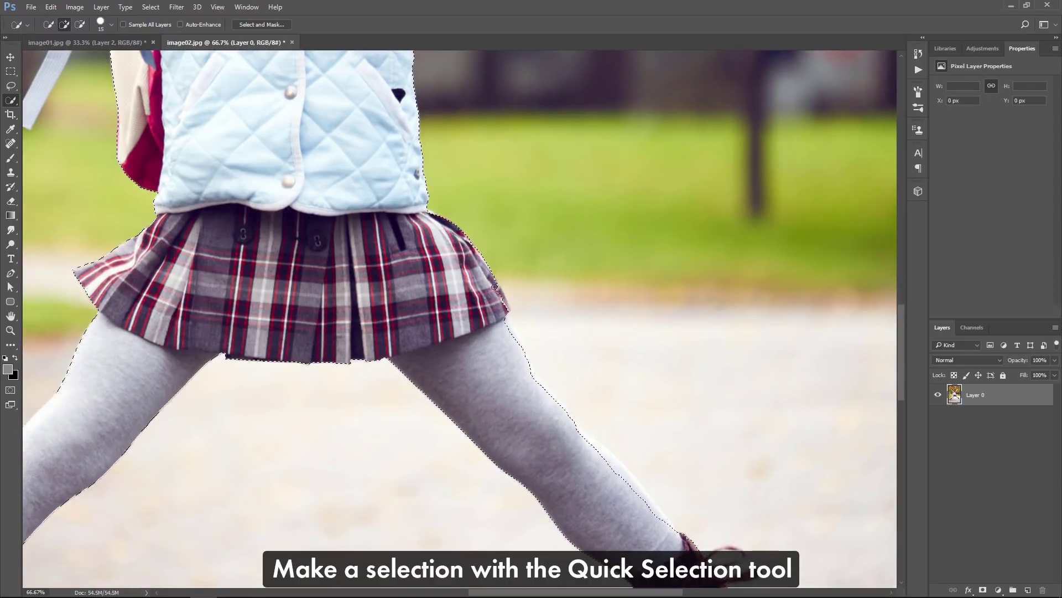
Add the hanging backpack strap, the image-left arm and hand, the scarf, the face and the nearby pigtail to the selection.
{"action": "left_click_drag", "start_coordinate": [495, 281], "coordinate": [506, 588]}
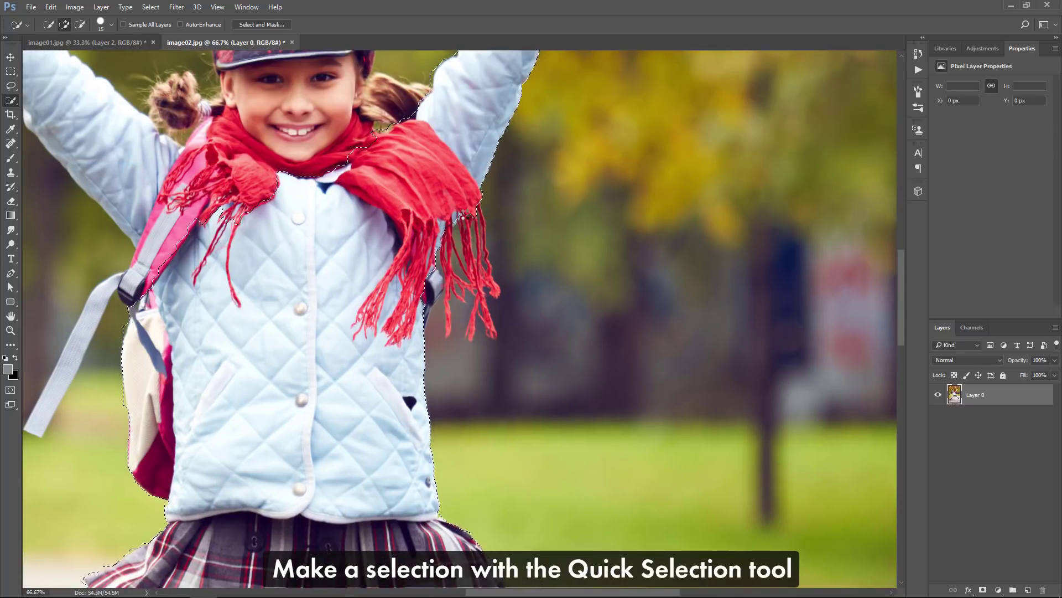
{"action": "mouse_move", "coordinate": [133, 284]}
{"action": "left_mouse_down"}
{"action": "mouse_move", "coordinate": [396, 425]}
{"action": "mouse_move", "coordinate": [436, 342]}
{"action": "left_mouse_up"}
{"action": "mouse_move", "coordinate": [438, 343]}
{"action": "left_mouse_down"}
{"action": "mouse_move", "coordinate": [422, 345]}
{"action": "mouse_move", "coordinate": [370, 429]}
{"action": "left_mouse_up"}
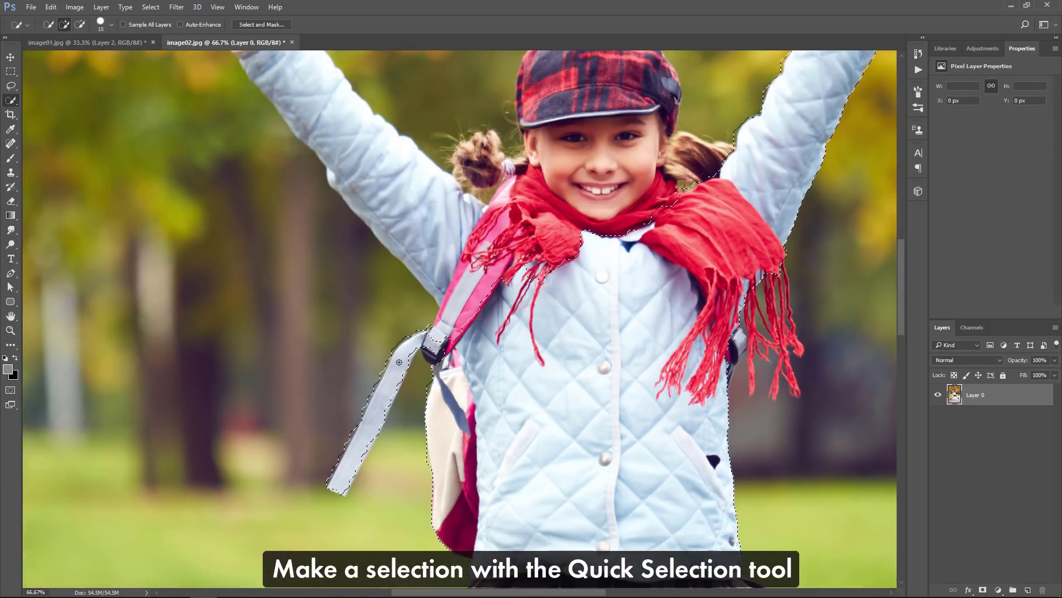
{"action": "mouse_move", "coordinate": [443, 328]}
{"action": "left_mouse_down"}
{"action": "mouse_move", "coordinate": [467, 273]}
{"action": "mouse_move", "coordinate": [463, 241]}
{"action": "mouse_move", "coordinate": [532, 223]}
{"action": "mouse_move", "coordinate": [624, 226]}
{"action": "left_mouse_up"}
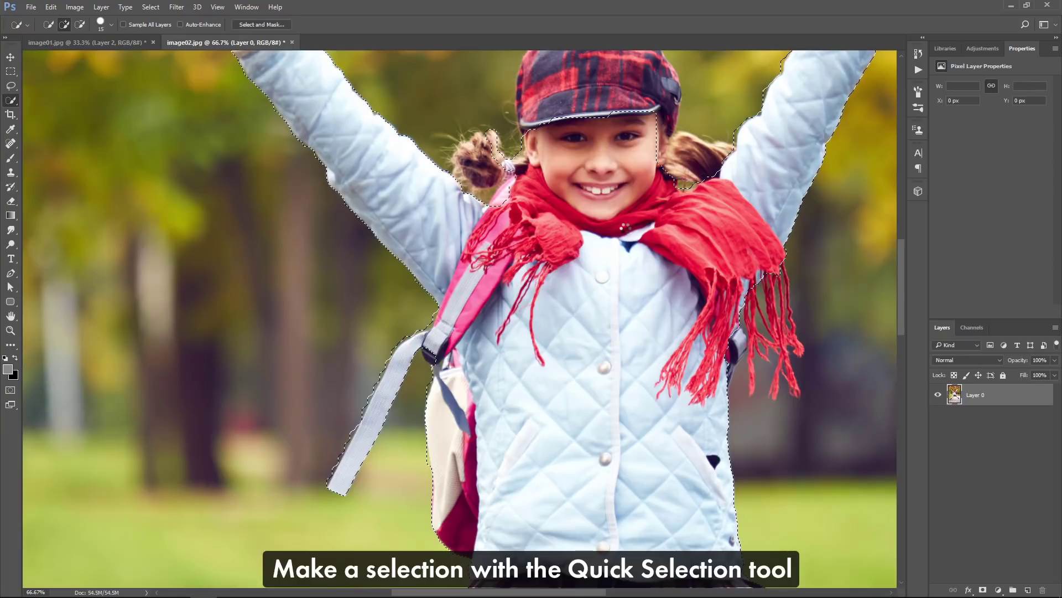
{"action": "left_click_drag", "start_coordinate": [331, 121], "coordinate": [546, 339]}
{"action": "mouse_move", "coordinate": [460, 228]}
{"action": "left_mouse_down"}
{"action": "mouse_move", "coordinate": [456, 219]}
{"action": "mouse_move", "coordinate": [493, 185]}
{"action": "left_mouse_up"}
{"action": "left_click_drag", "start_coordinate": [832, 415], "coordinate": [531, 307]}
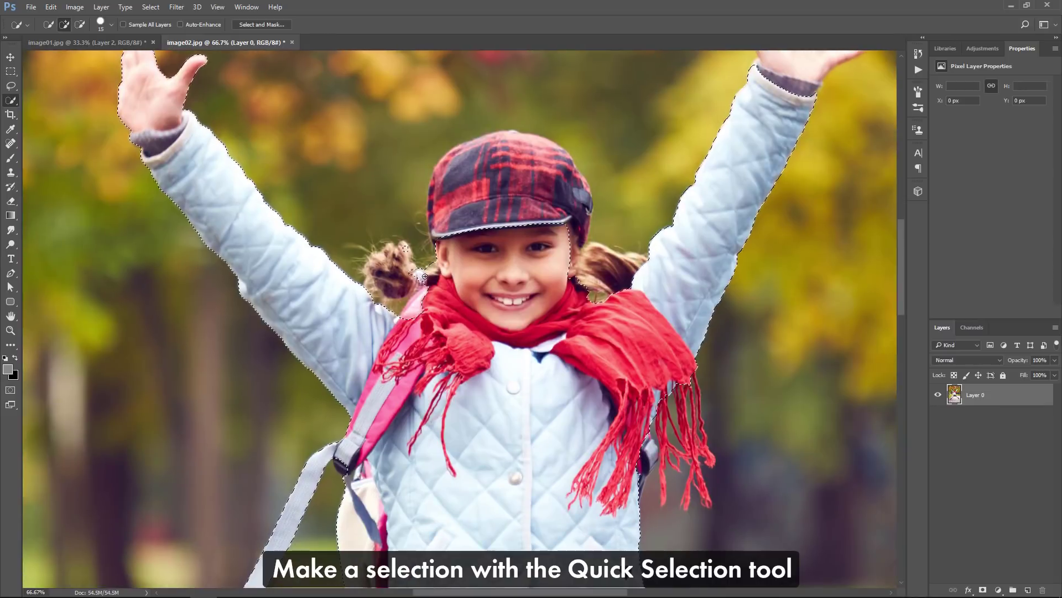
Add the plaid cap, the image-right pigtail and the raised image-right hand to the selection, and review the whole outline.
{"action": "mouse_move", "coordinate": [581, 276]}
{"action": "left_mouse_down"}
{"action": "mouse_move", "coordinate": [604, 266]}
{"action": "mouse_move", "coordinate": [455, 213]}
{"action": "mouse_move", "coordinate": [435, 222]}
{"action": "mouse_move", "coordinate": [570, 166]}
{"action": "mouse_move", "coordinate": [581, 179]}
{"action": "left_mouse_up"}
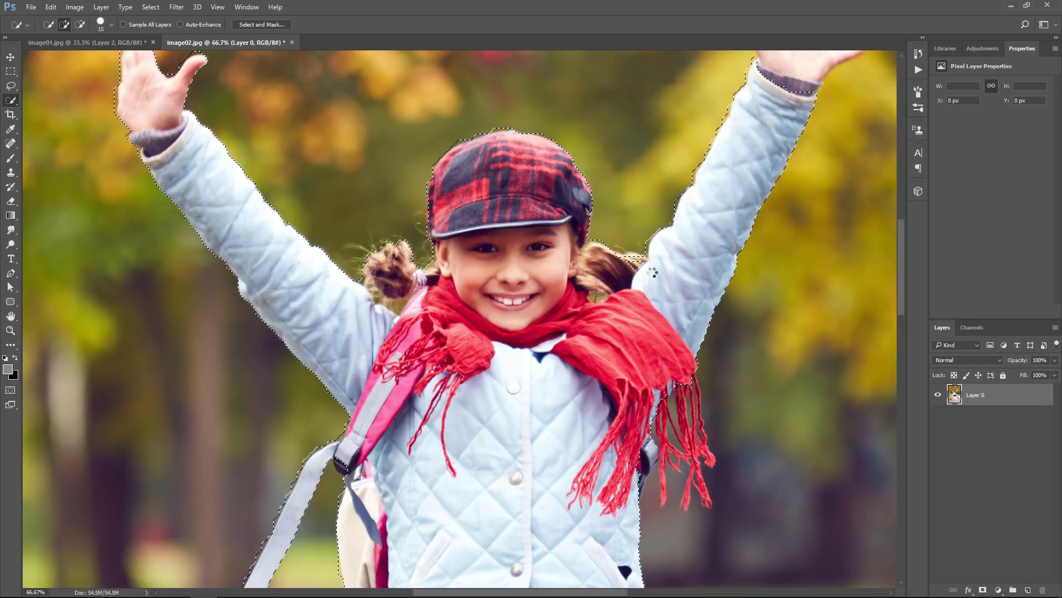
{"action": "left_click_drag", "start_coordinate": [645, 263], "coordinate": [533, 446]}
{"action": "left_click_drag", "start_coordinate": [695, 245], "coordinate": [672, 246]}
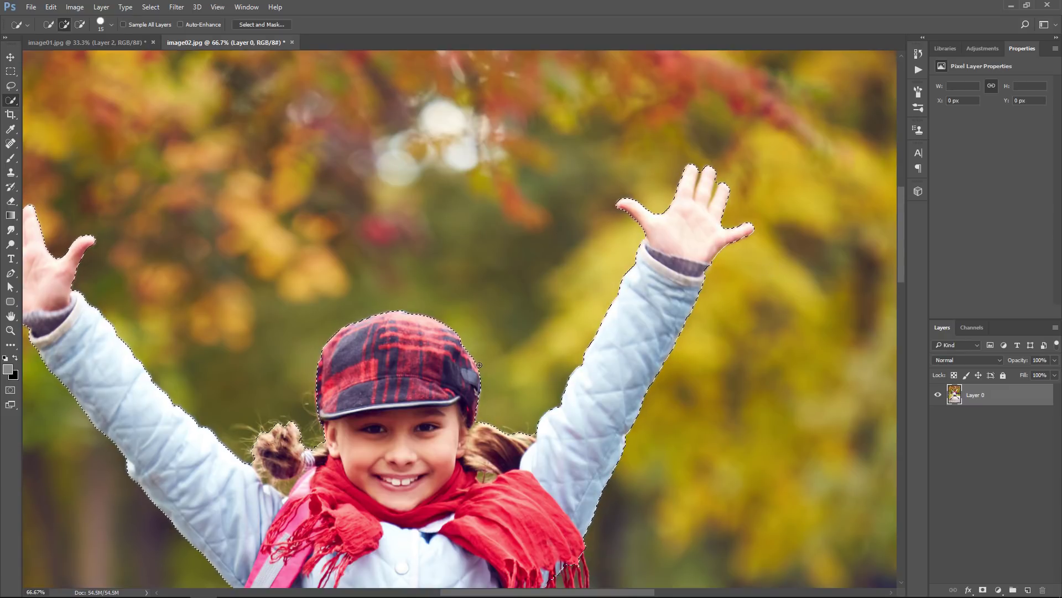
{"action": "left_click_drag", "start_coordinate": [365, 474], "coordinate": [400, 90]}
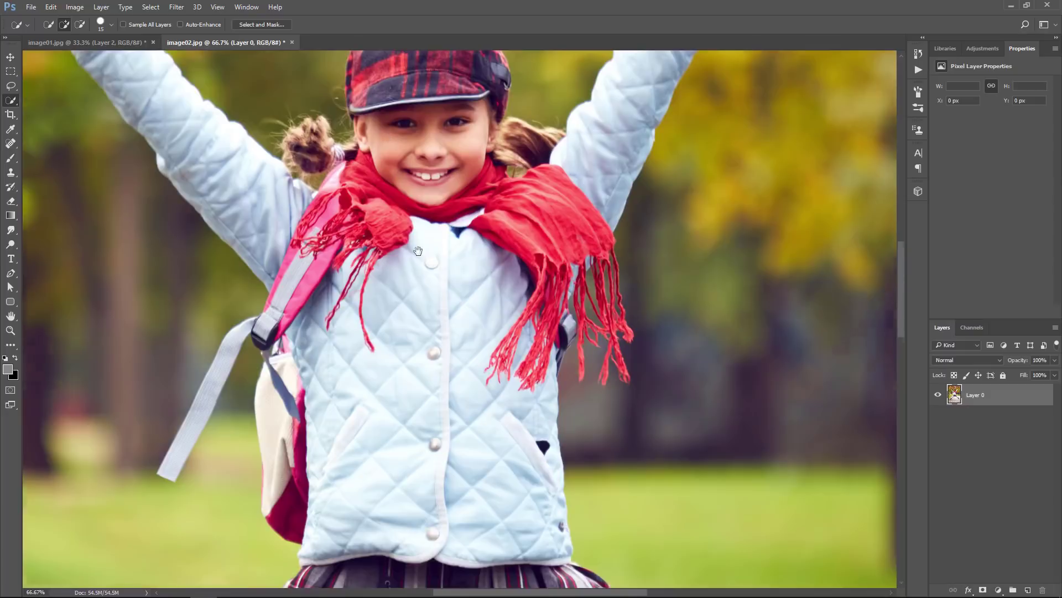
{"action": "left_click_drag", "start_coordinate": [521, 468], "coordinate": [546, 407]}
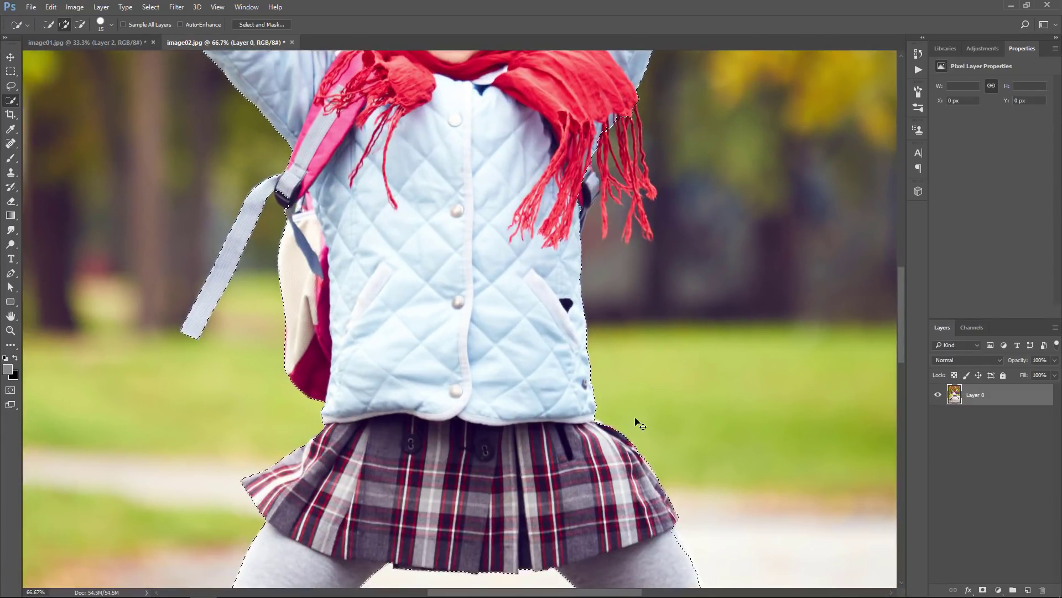
{"action": "key", "text": "ctrl+minus"}
{"action": "key", "text": "ctrl+minus"}
{"action": "key", "text": "ctrl+minus"}
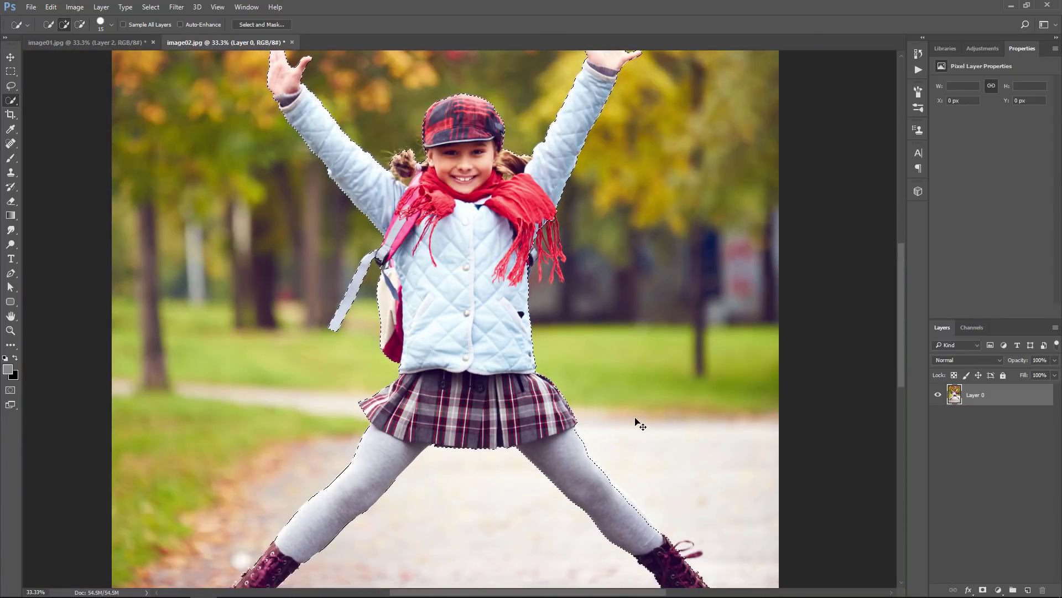
Duplicate Layer 0 and turn the girl's selection into a layer mask on the copy.
{"action": "key", "text": "ctrl+minus"}
{"action": "key", "text": "ctrl+minus"}
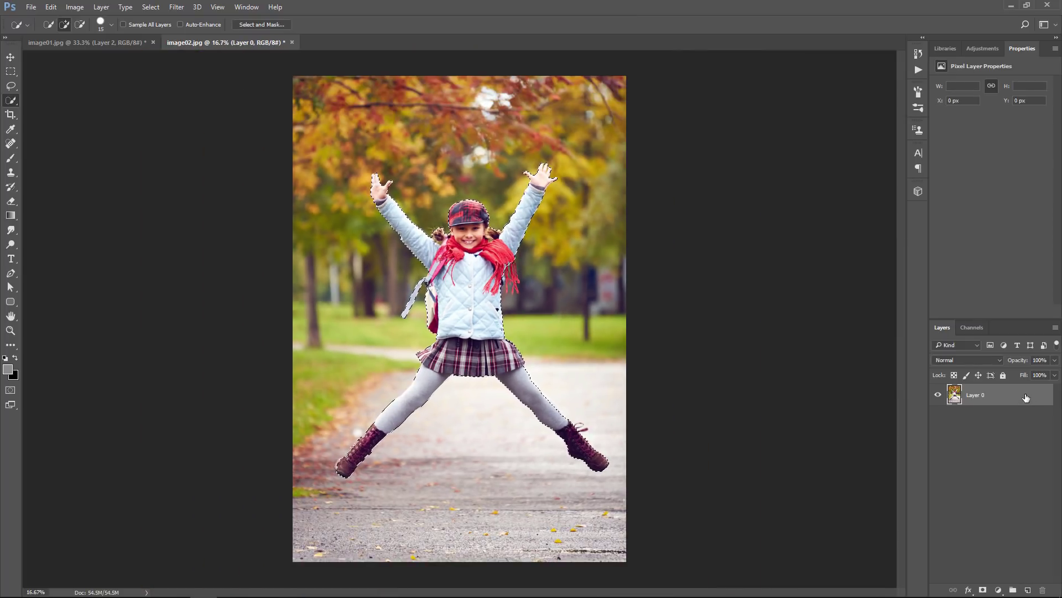
{"action": "left_click_drag", "start_coordinate": [1020, 395], "coordinate": [1028, 590]}
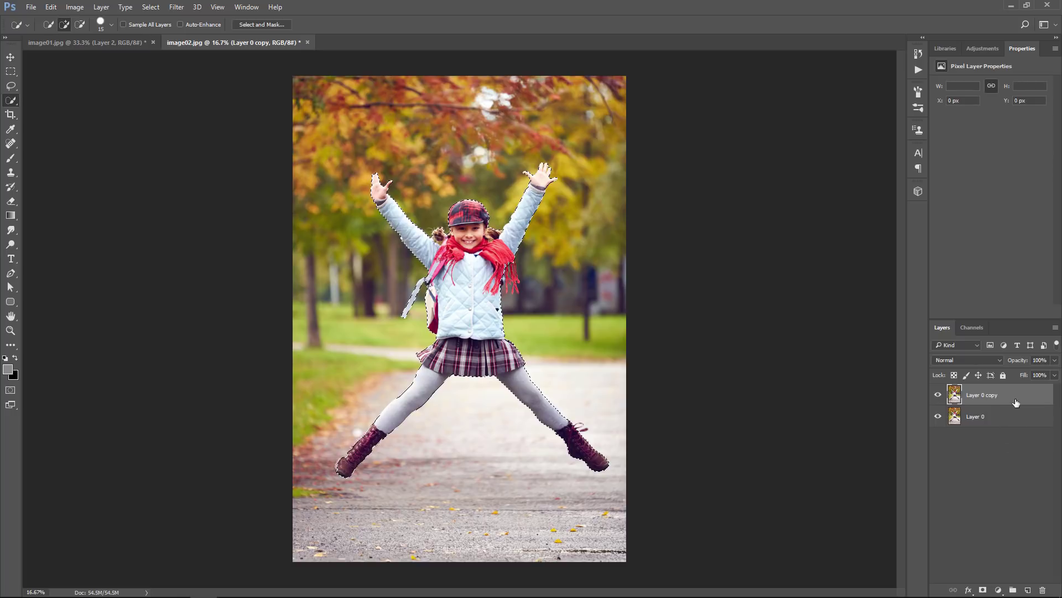
{"action": "left_click", "coordinate": [982, 589]}
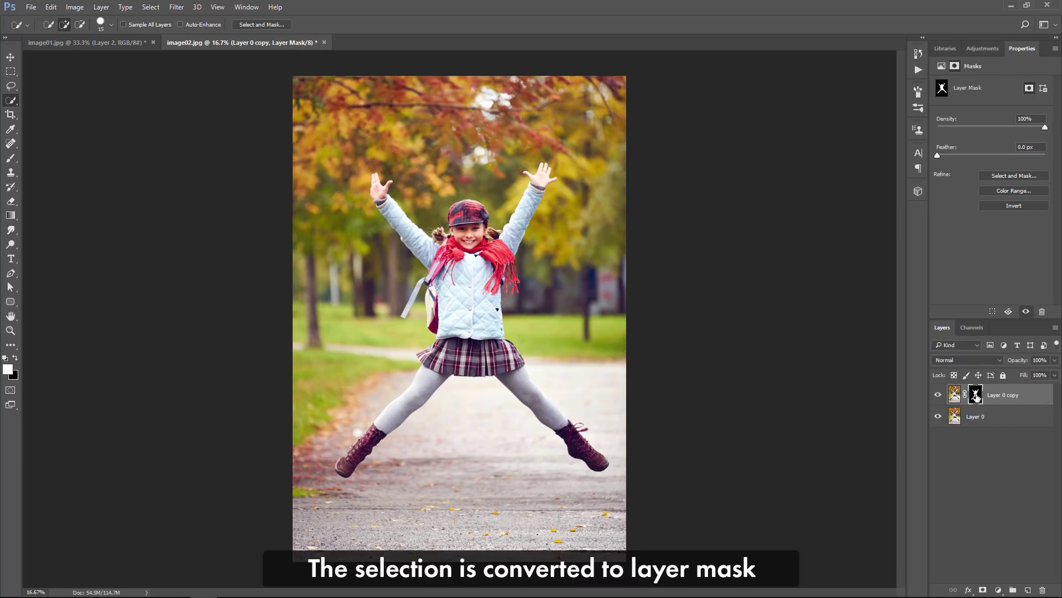
In Select and Mask with the Overlay view, brush the missing outer edge of the image-right leg into the mask at brush size 25.
{"action": "left_click", "coordinate": [274, 26]}
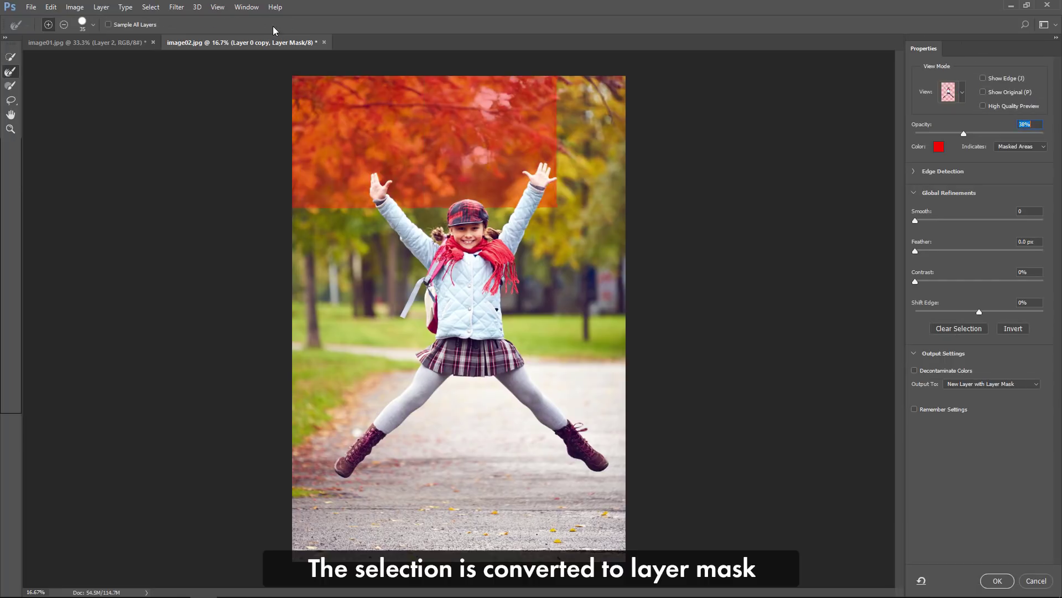
{"action": "left_click", "coordinate": [961, 95]}
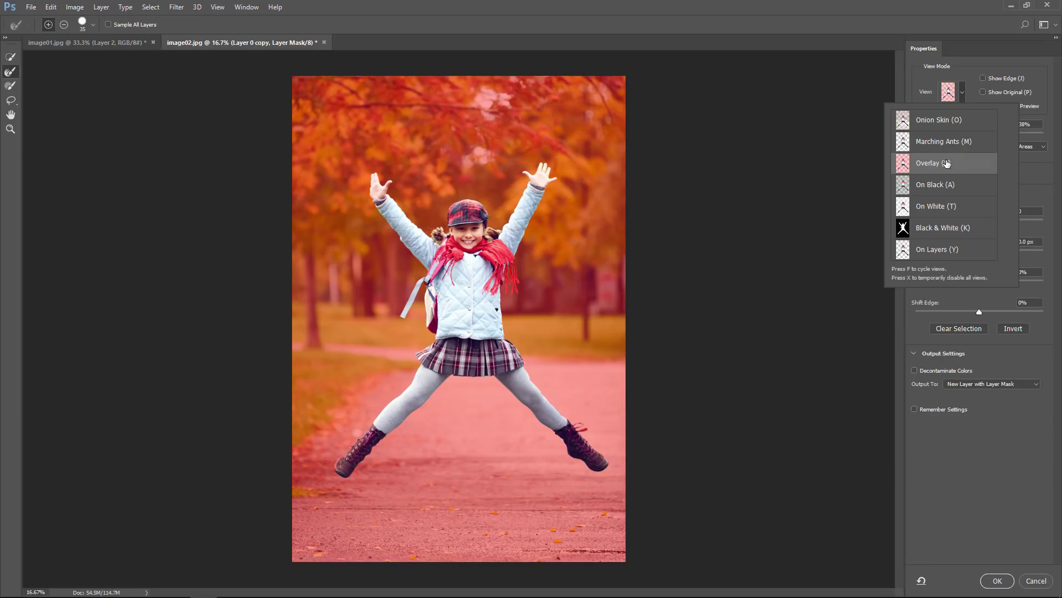
{"action": "left_click", "coordinate": [961, 95]}
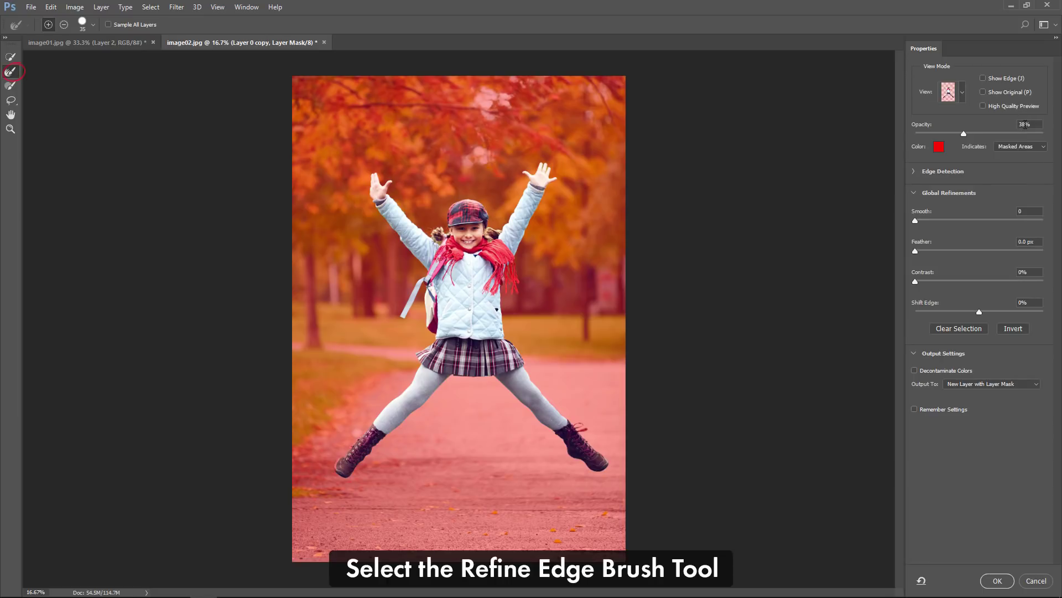
{"action": "left_click", "coordinate": [11, 72]}
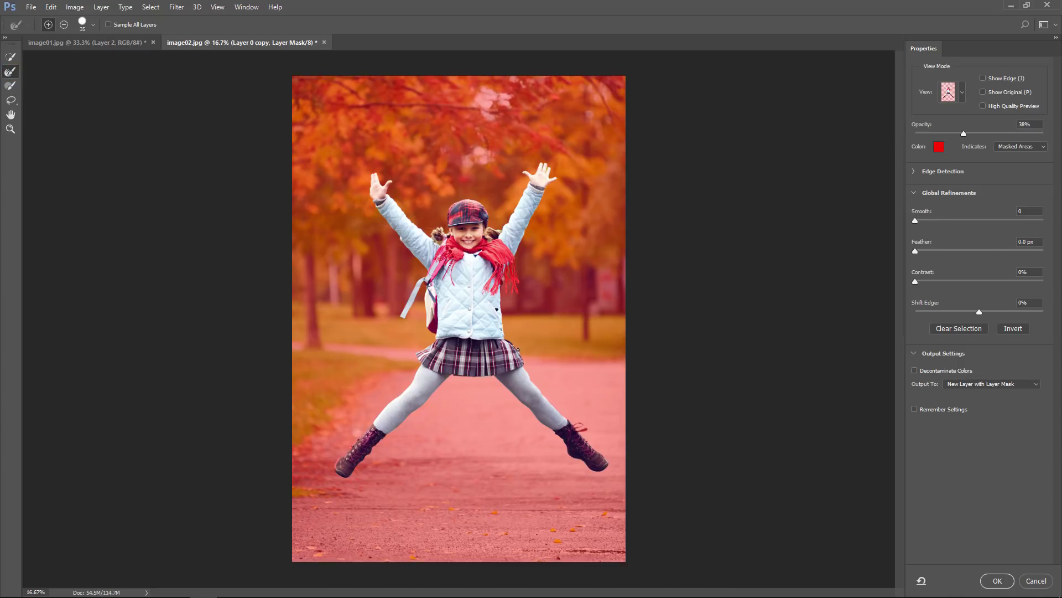
{"action": "scroll", "coordinate": [518, 350], "scroll_direction": "up", "scroll_amount": 4}
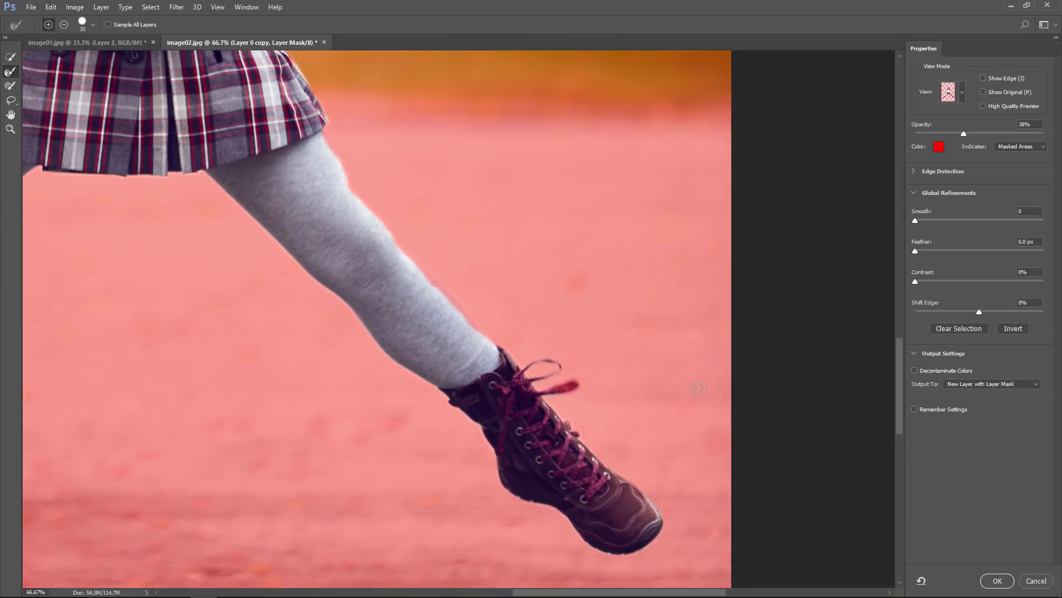
{"action": "left_click", "coordinate": [10, 85]}
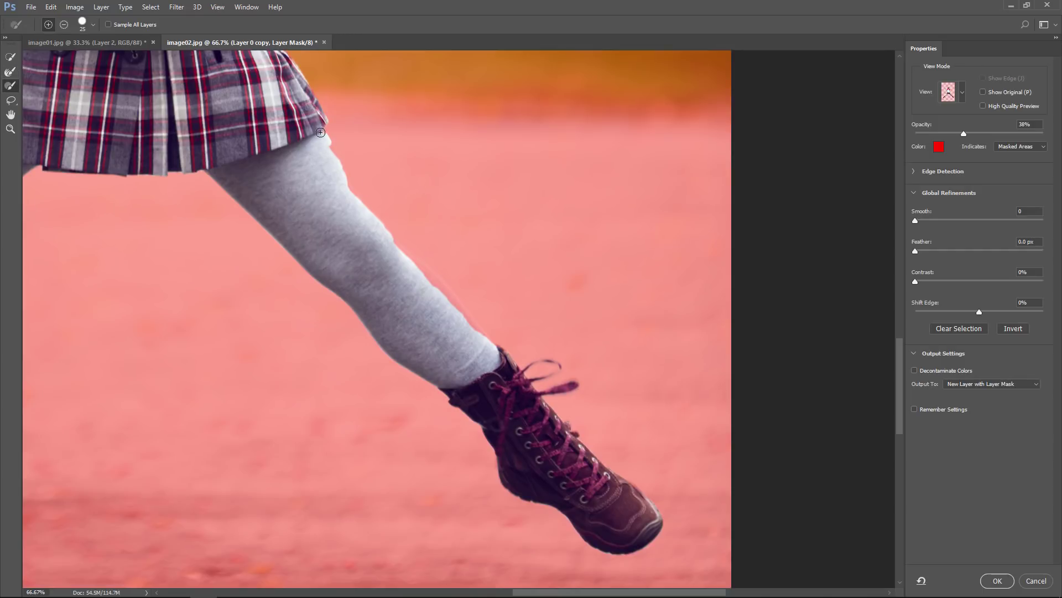
{"action": "left_click_drag", "start_coordinate": [473, 321], "coordinate": [439, 294]}
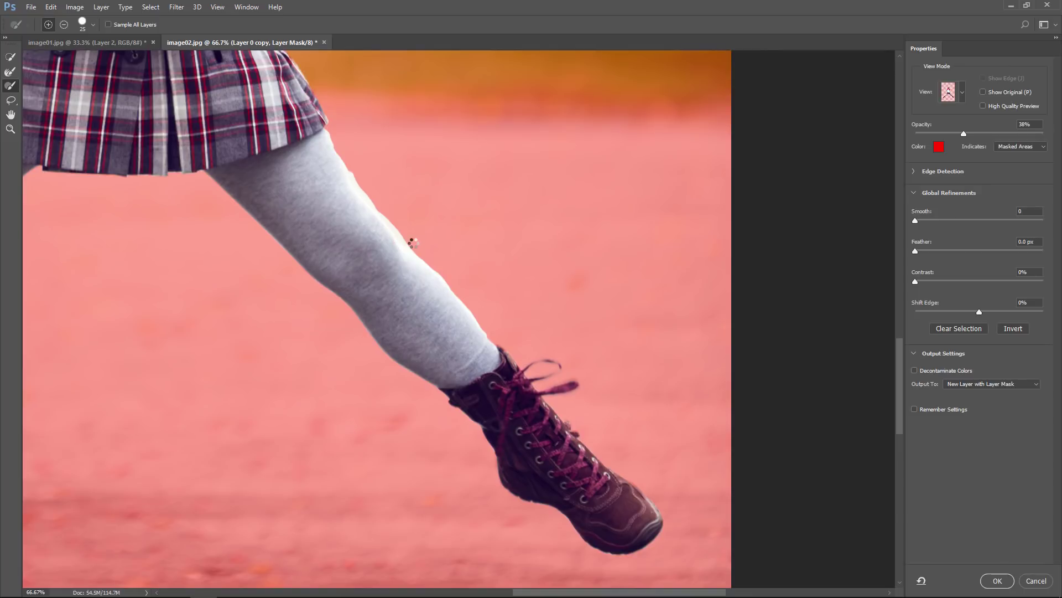
Refine the fringe of the red scarf with the Refine Edge Brush at size 90.
{"action": "mouse_move", "coordinate": [274, 117]}
{"action": "left_mouse_down"}
{"action": "mouse_move", "coordinate": [570, 398]}
{"action": "mouse_move", "coordinate": [596, 558]}
{"action": "left_mouse_up"}
{"action": "left_click", "coordinate": [11, 72]}
{"action": "key", "text": "bracketright"}
{"action": "key", "text": "bracketright"}
{"action": "key", "text": "bracketright"}
{"action": "key", "text": "bracketright"}
{"action": "key", "text": "bracketright"}
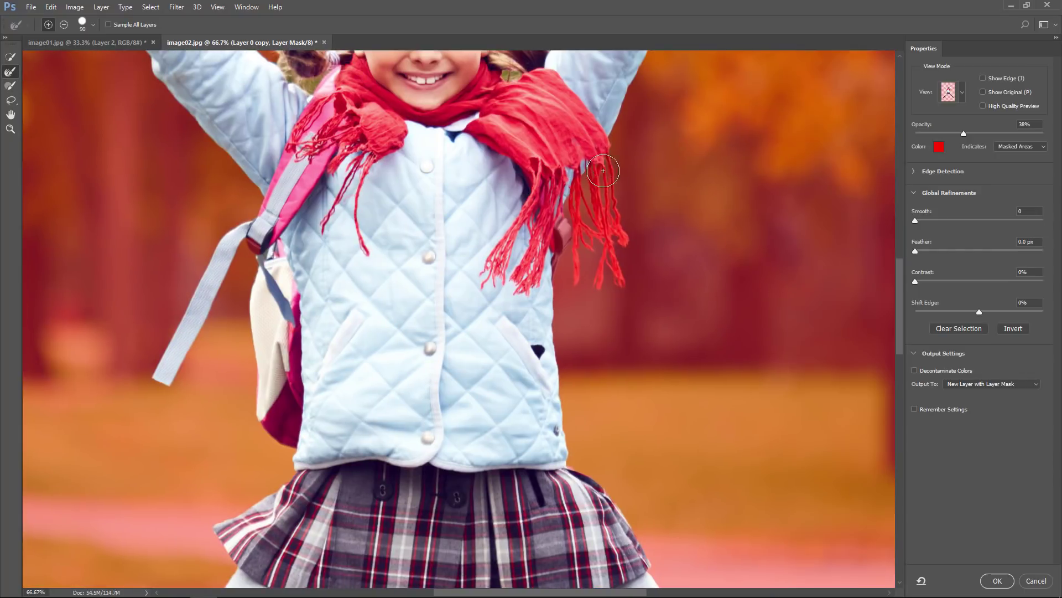
{"action": "left_click_drag", "start_coordinate": [568, 232], "coordinate": [567, 245]}
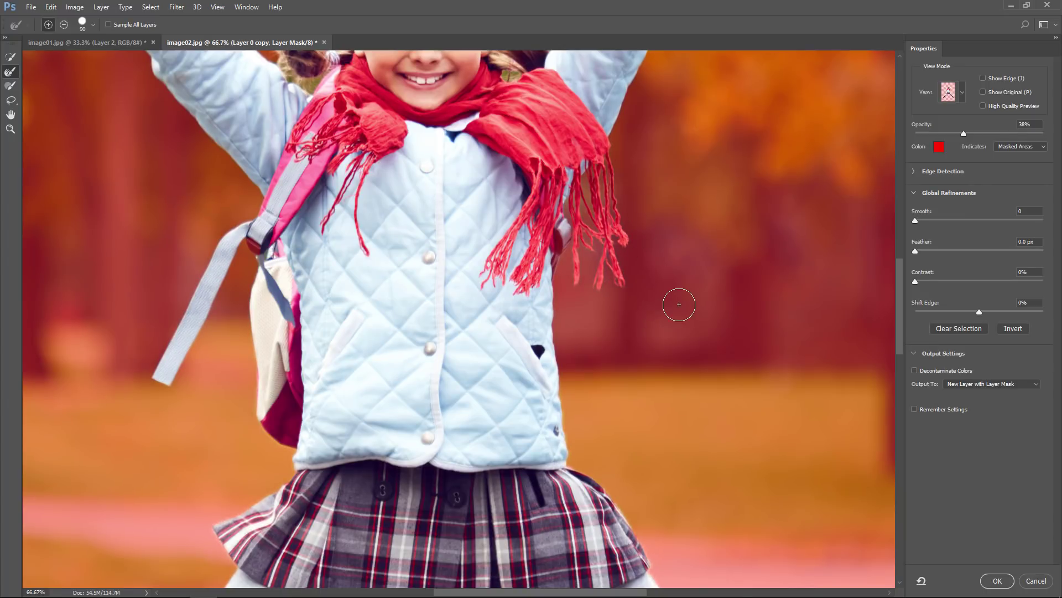
Refine the hair edges with the Refine Edge Brush at size 80 and output the result as a new layer with layer mask.
{"action": "mouse_move", "coordinate": [496, 178]}
{"action": "left_mouse_down"}
{"action": "mouse_move", "coordinate": [558, 255]}
{"action": "mouse_move", "coordinate": [610, 375]}
{"action": "left_mouse_up"}
{"action": "key", "text": "["}
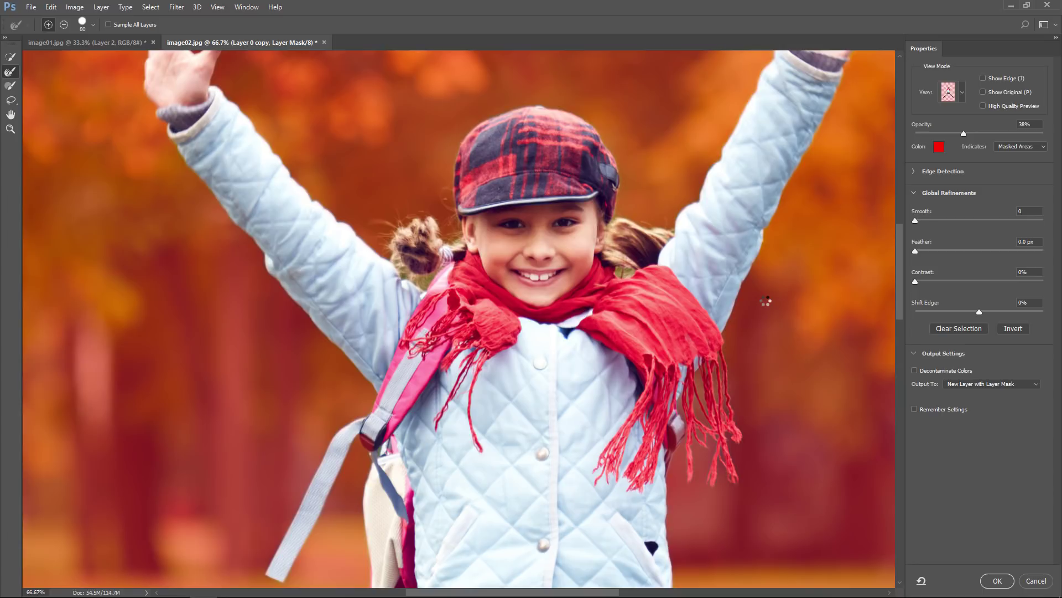
{"action": "left_click", "coordinate": [991, 579]}
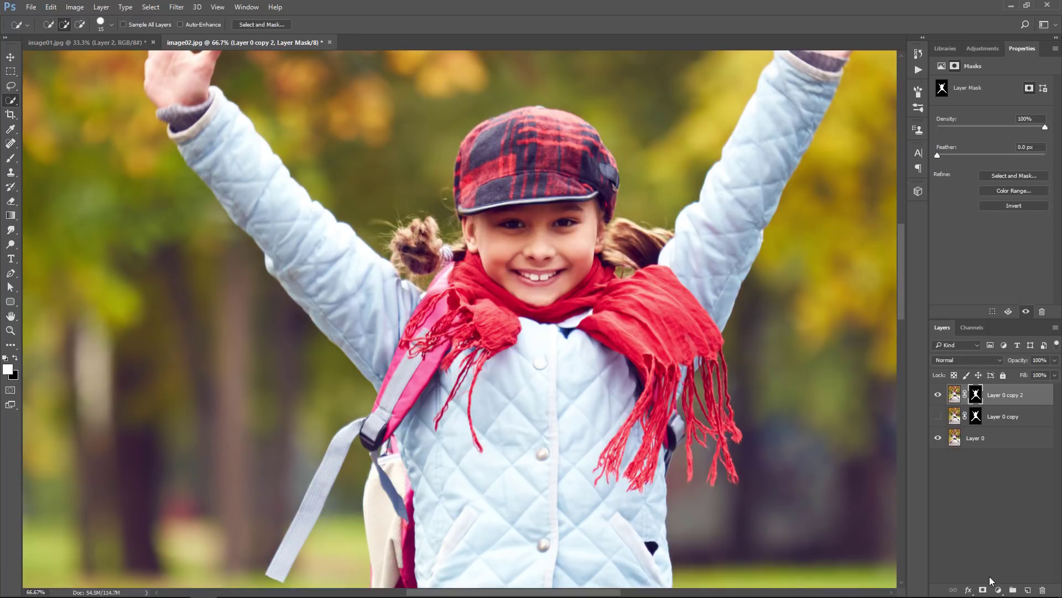
Apply the mask of Layer 0 copy 2, lock its transparent pixels and fill the girl's silhouette with gray #8a8a8a.
{"action": "right_click", "coordinate": [976, 399]}
{"action": "left_click", "coordinate": [981, 432]}
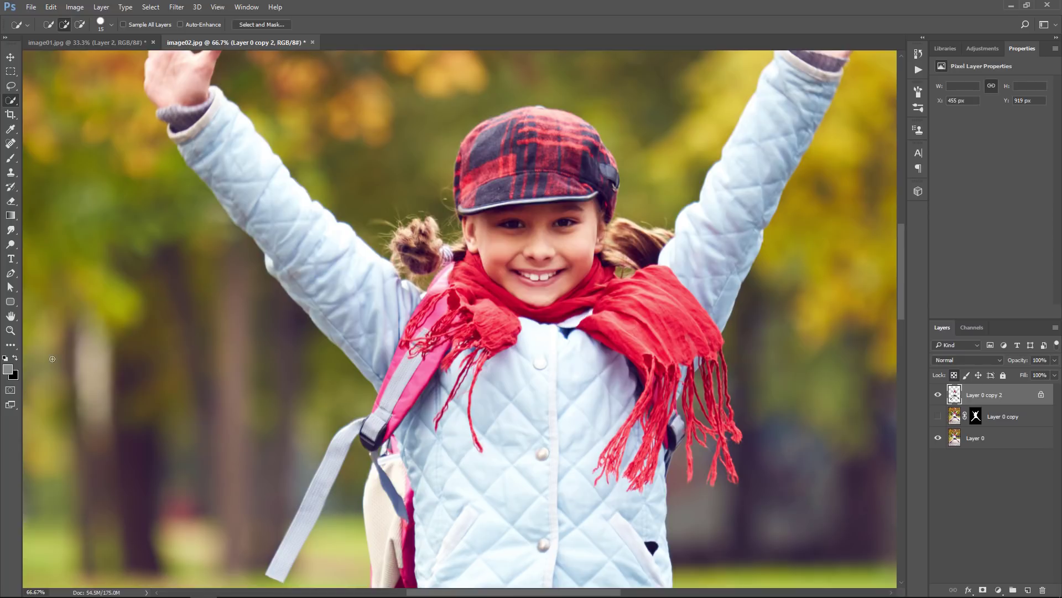
{"action": "left_click", "coordinate": [8, 370]}
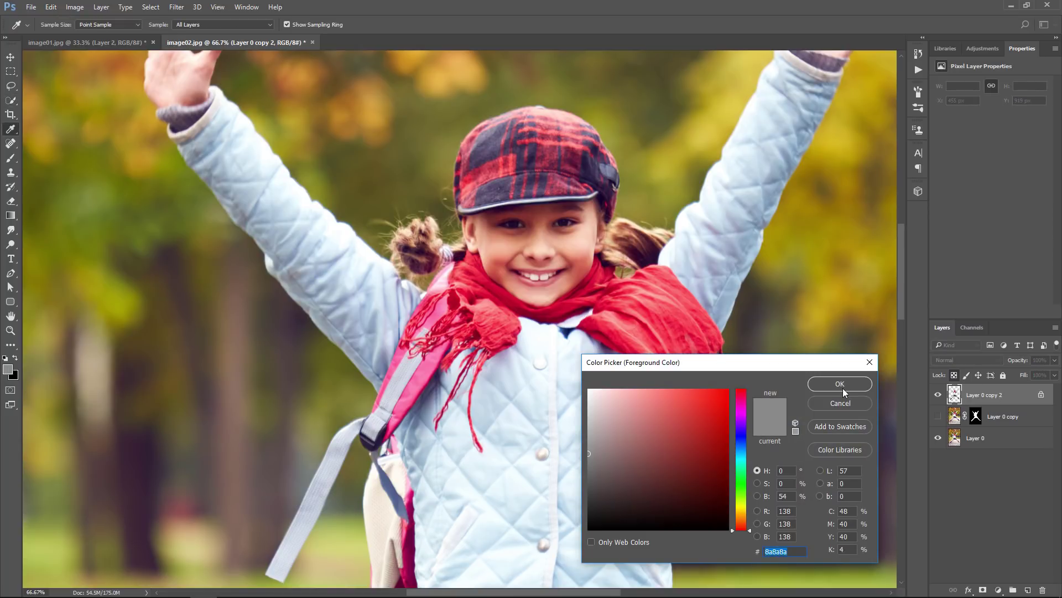
{"action": "left_click", "coordinate": [842, 387]}
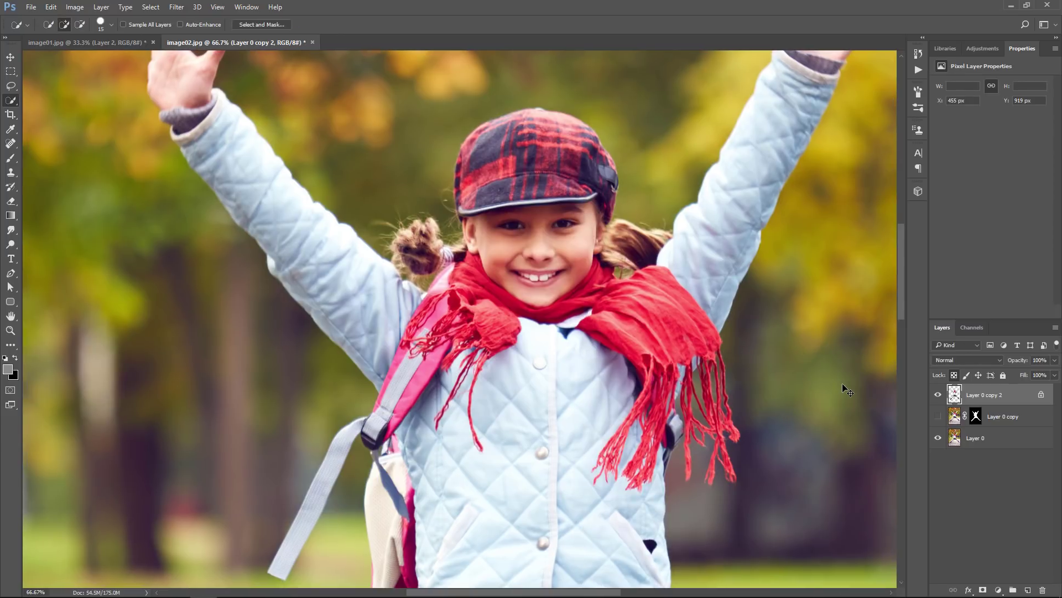
{"action": "key", "text": "ctrl+minus"}
{"action": "key", "text": "ctrl+minus"}
{"action": "key", "text": "ctrl+minus"}
{"action": "key", "text": "ctrl+minus"}
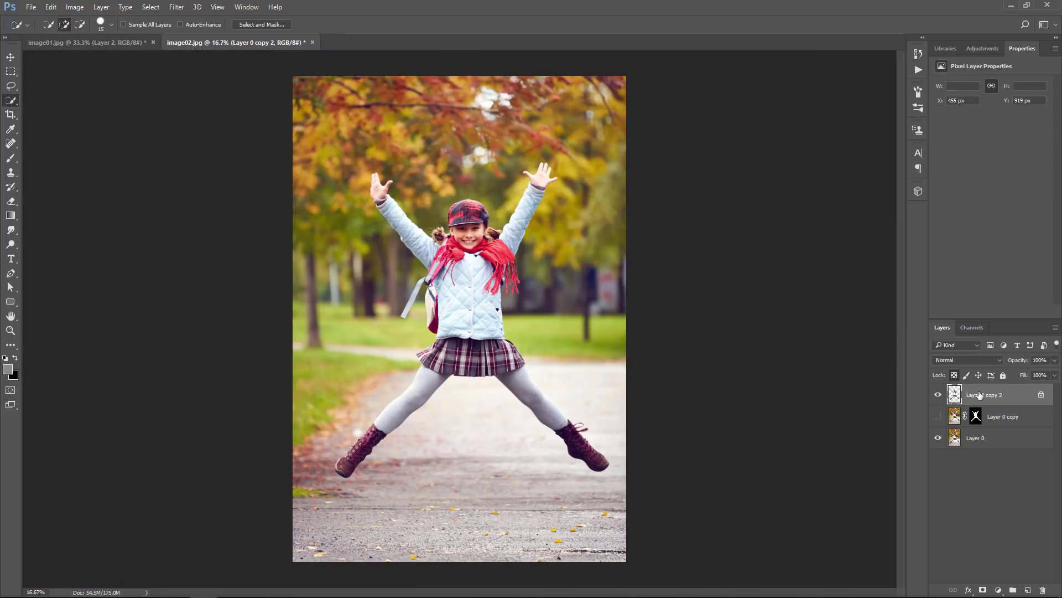
{"action": "key", "text": "alt+BackSpace"}
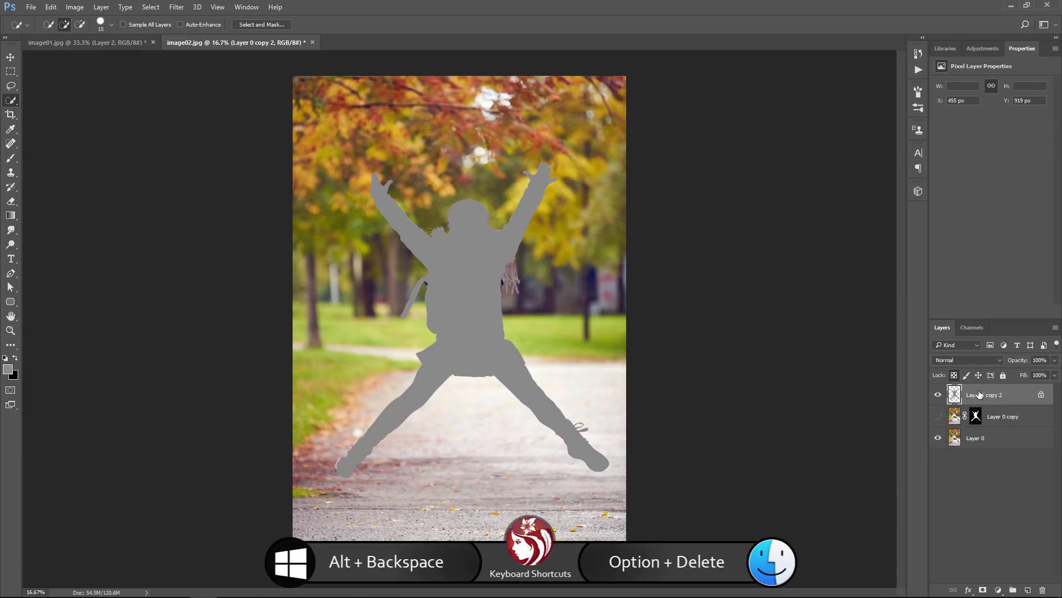
On a new layer above Layer 0, draw a radial gradient from #555555 to #1c1c1c, from the girl's torso to the image's lower-right corner.
{"action": "left_click", "coordinate": [1019, 442]}
{"action": "left_click", "coordinate": [1028, 590]}
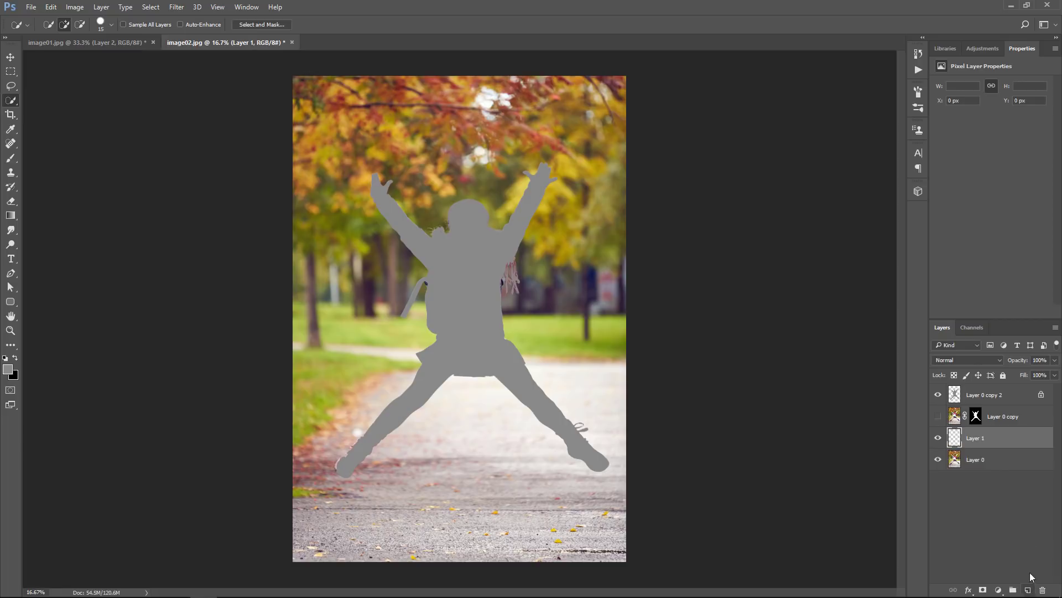
{"action": "left_click", "coordinate": [11, 215]}
{"action": "left_click", "coordinate": [57, 24]}
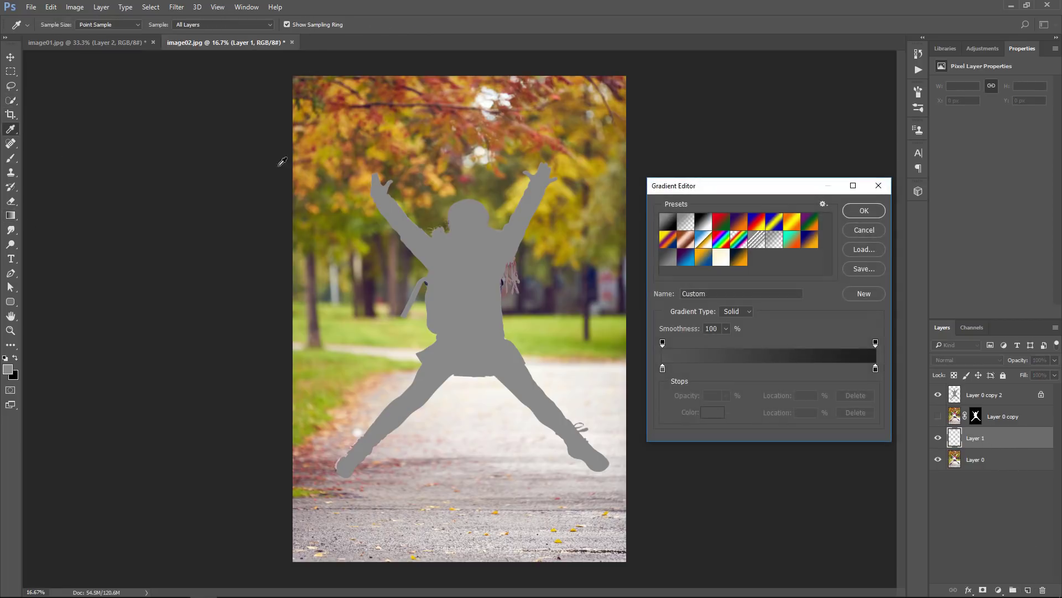
{"action": "left_click", "coordinate": [663, 368]}
{"action": "left_click", "coordinate": [713, 412]}
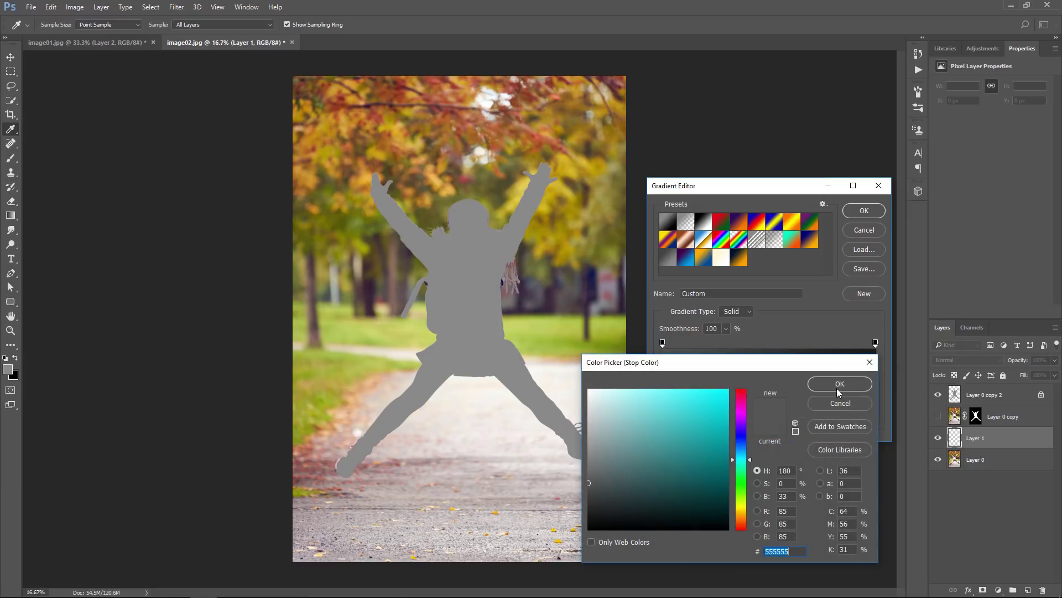
{"action": "left_click", "coordinate": [838, 385]}
{"action": "left_click", "coordinate": [875, 369]}
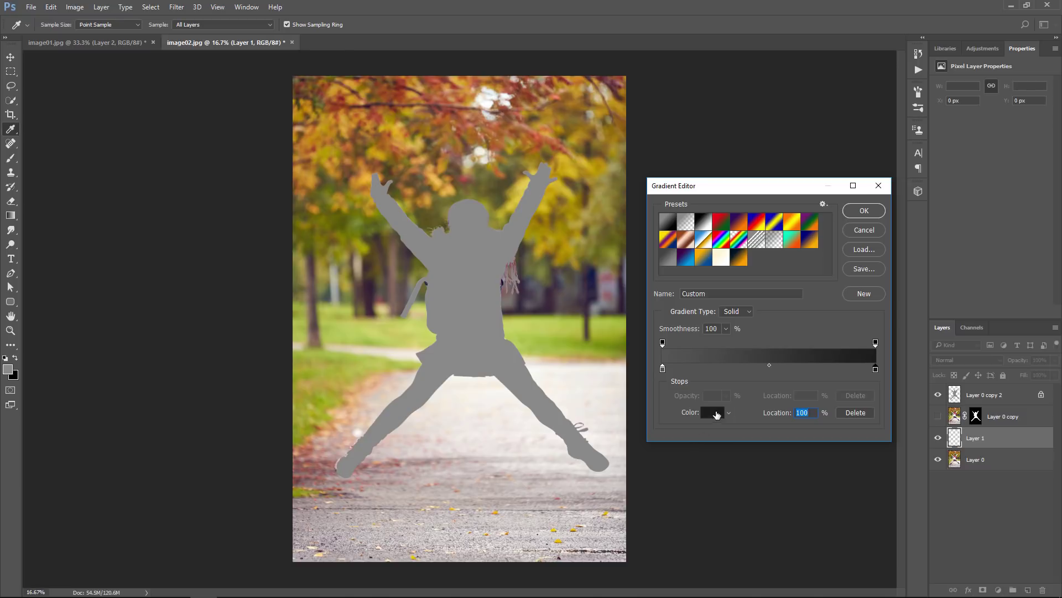
{"action": "left_click", "coordinate": [711, 412]}
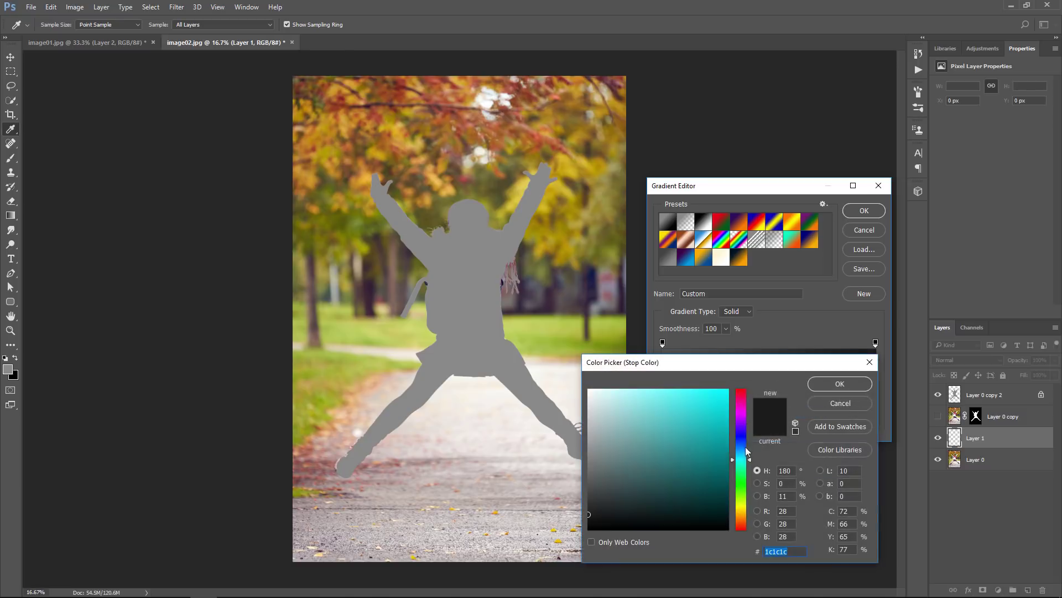
{"action": "left_click", "coordinate": [835, 388]}
{"action": "left_click", "coordinate": [862, 213]}
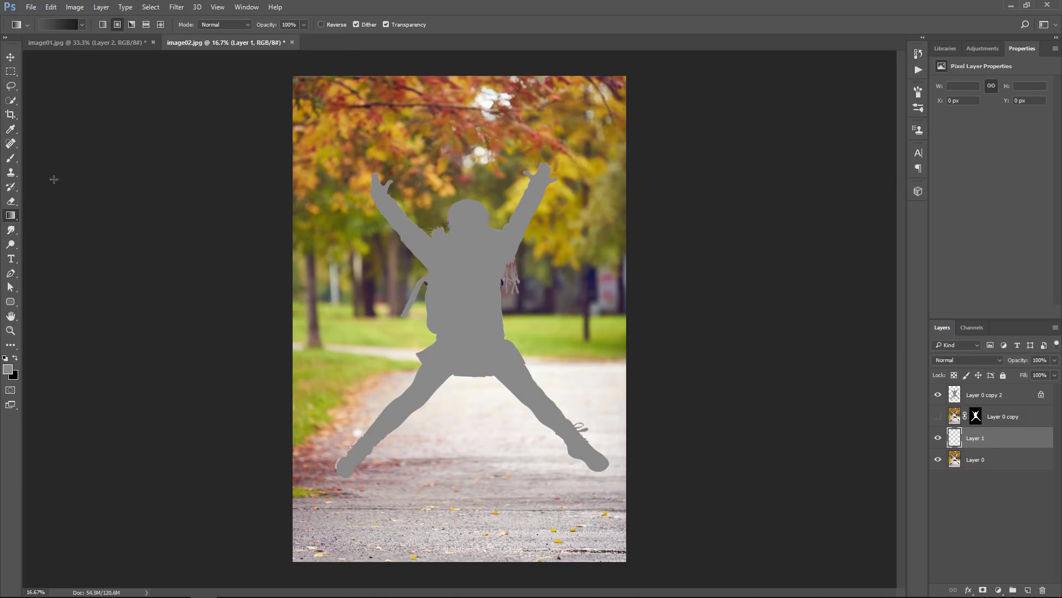
{"action": "left_click_drag", "start_coordinate": [462, 297], "coordinate": [626, 560]}
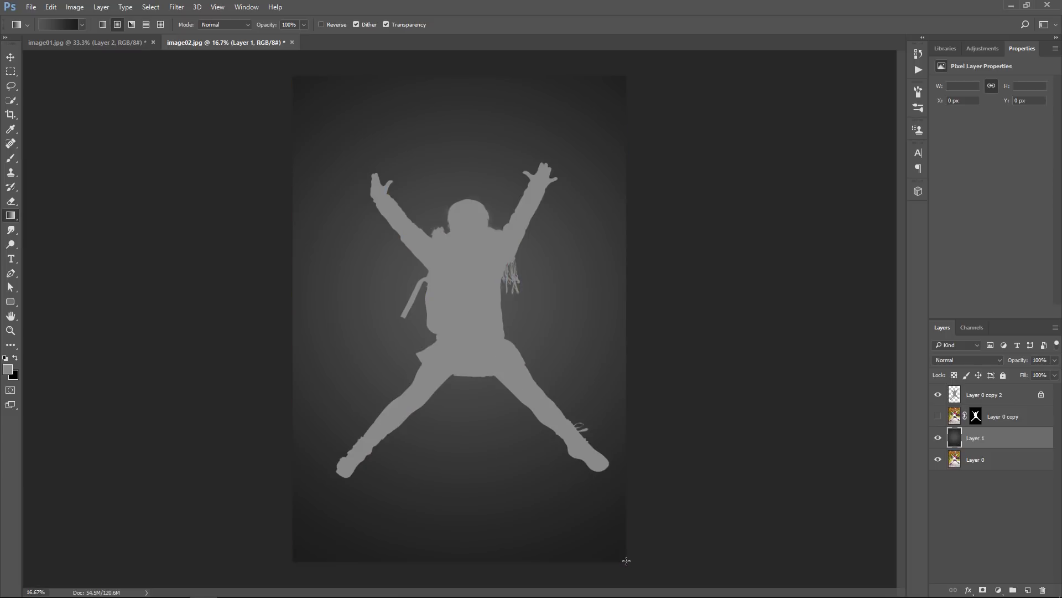
Hide all layers above the original photo and make Layer 0 the active layer.
{"action": "left_click", "coordinate": [10, 57]}
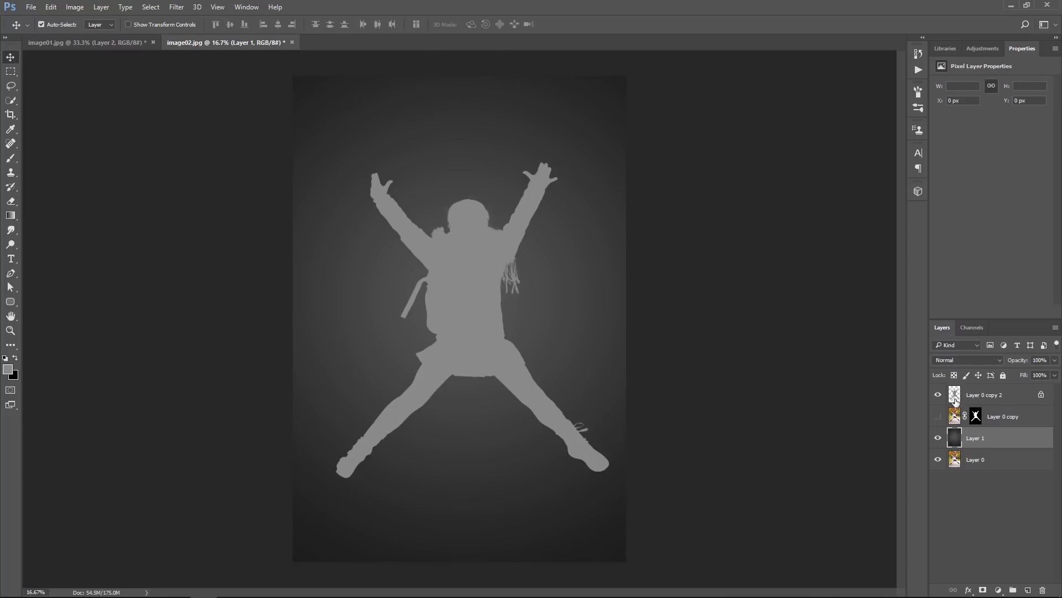
{"action": "left_click", "coordinate": [938, 438]}
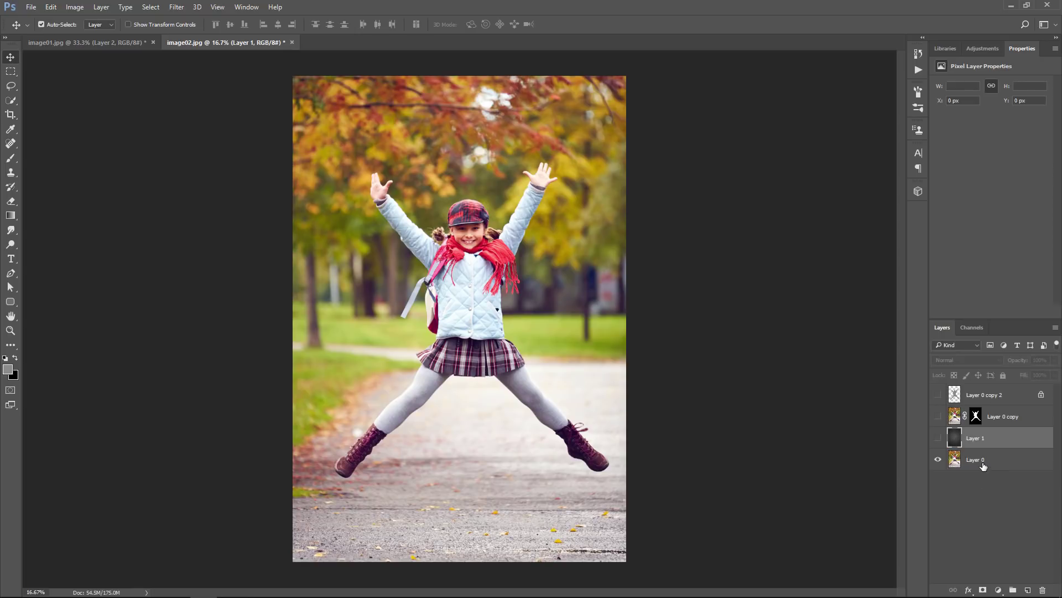
{"action": "left_click", "coordinate": [983, 465]}
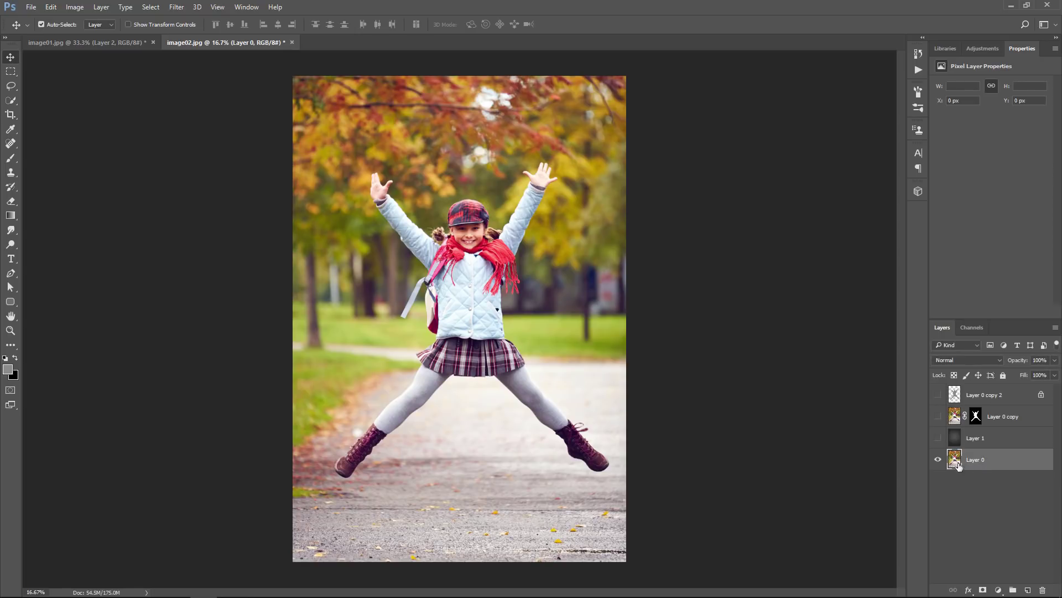
Start saving the photo under a new name, creating and opening a folder named image02 inside pro_225.
{"action": "left_click", "coordinate": [32, 8]}
{"action": "left_click", "coordinate": [56, 130]}
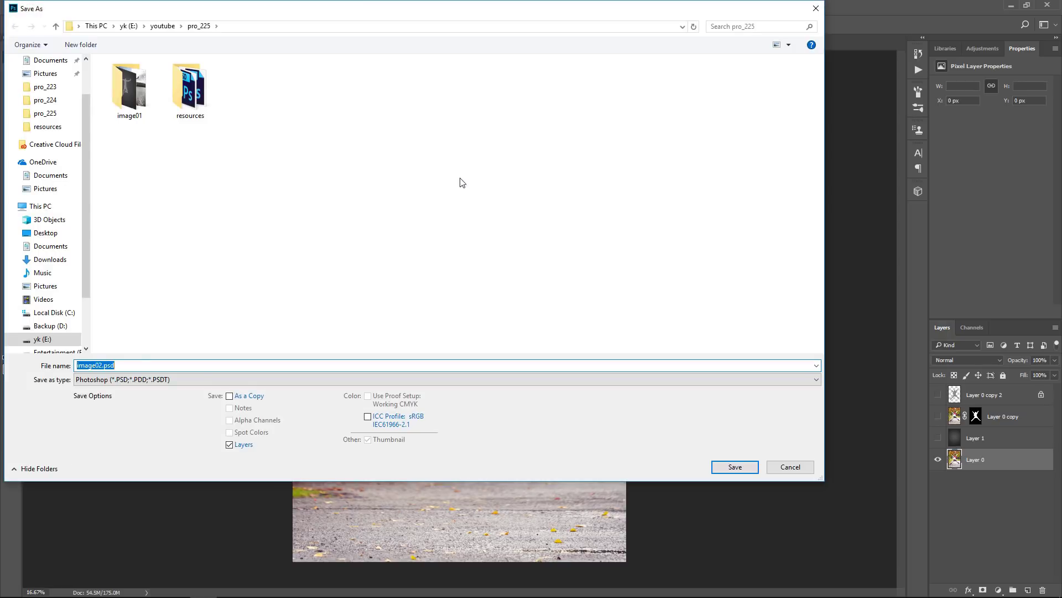
{"action": "right_click", "coordinate": [287, 206]}
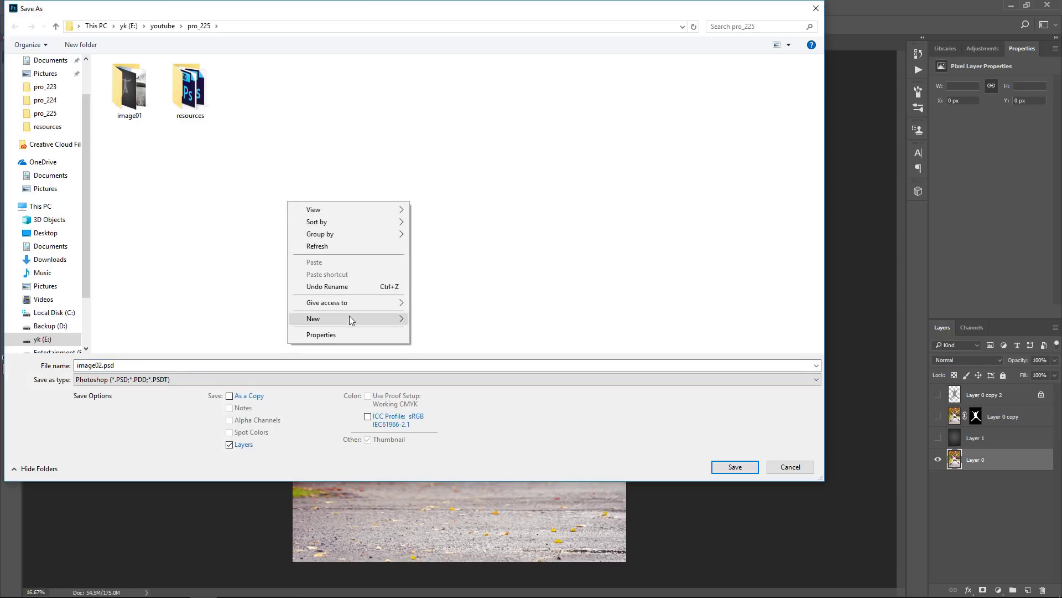
{"action": "mouse_move", "coordinate": [352, 319]}
{"action": "left_click", "coordinate": [435, 320]}
{"action": "type", "text": "image"}
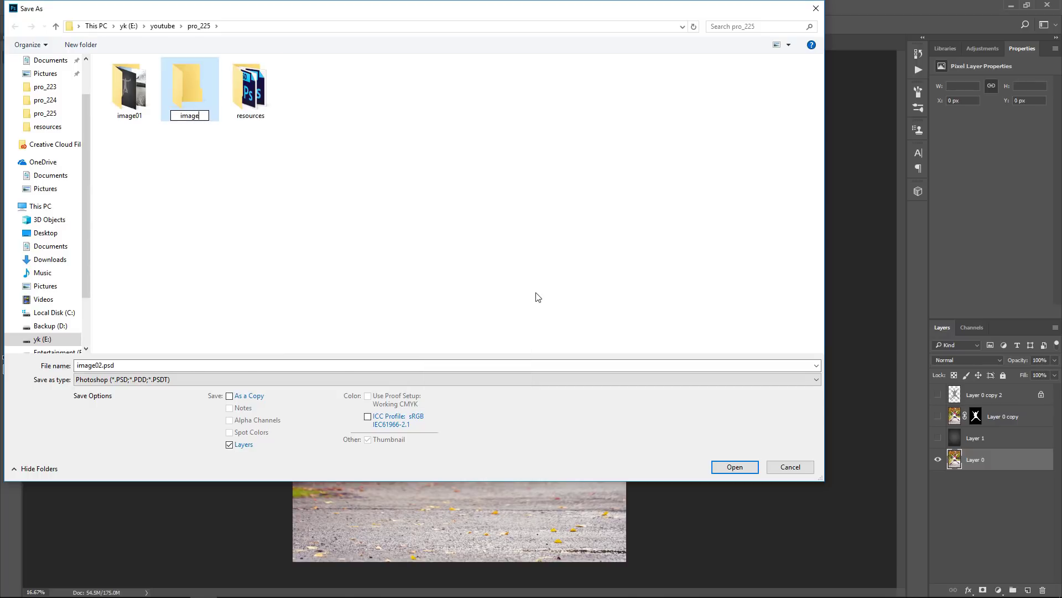
{"action": "type", "text": "02"}
{"action": "left_click", "coordinate": [271, 193]}
{"action": "double_click", "coordinate": [197, 96]}
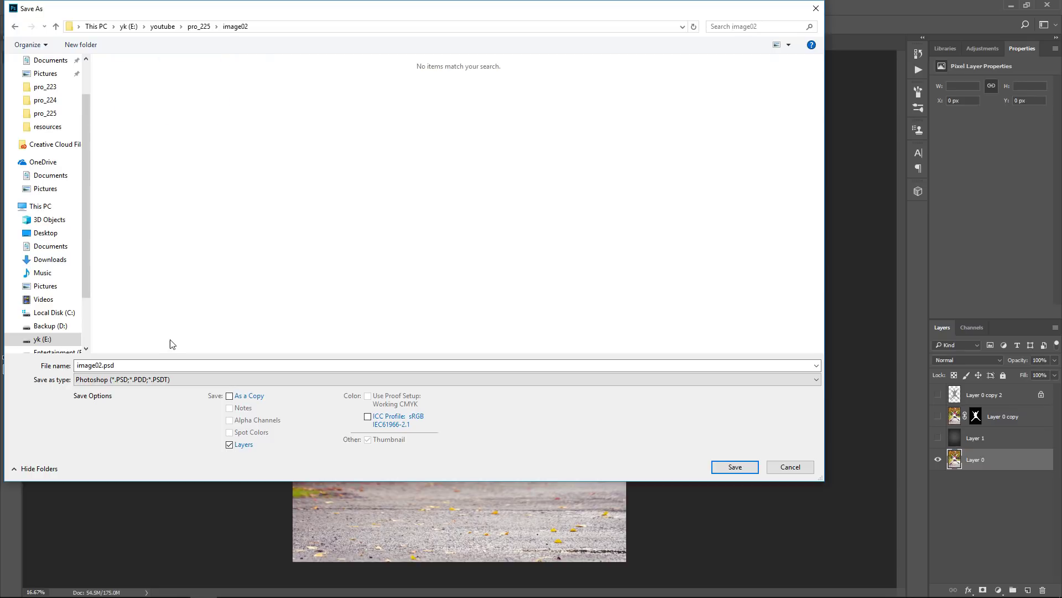
Save the photo in the image02 folder as the JPEG image02.jpg at maximum quality 12.
{"action": "left_click", "coordinate": [651, 381]}
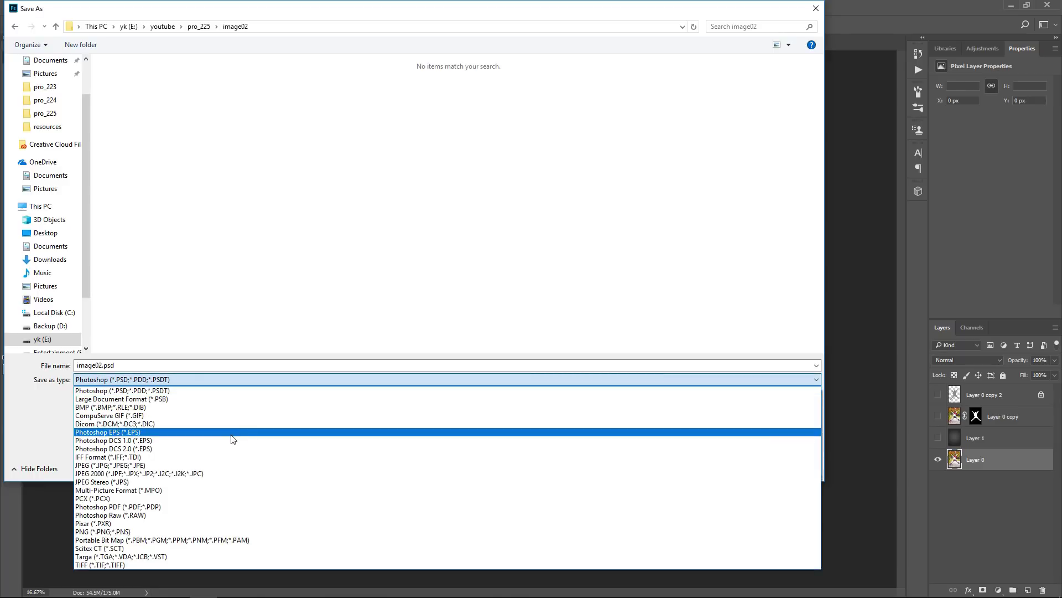
{"action": "left_click", "coordinate": [218, 465]}
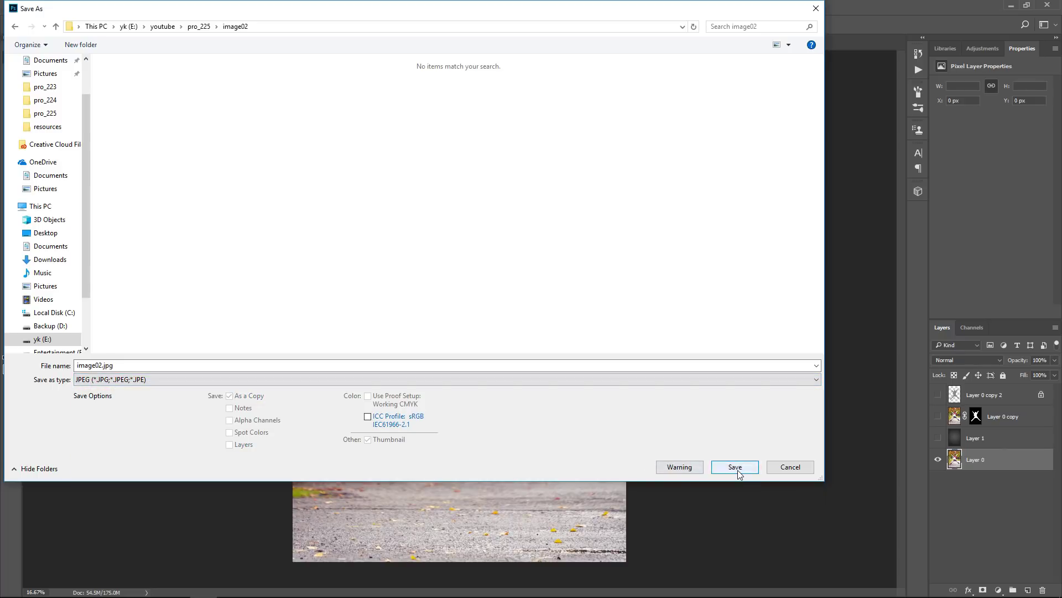
{"action": "left_click", "coordinate": [735, 467]}
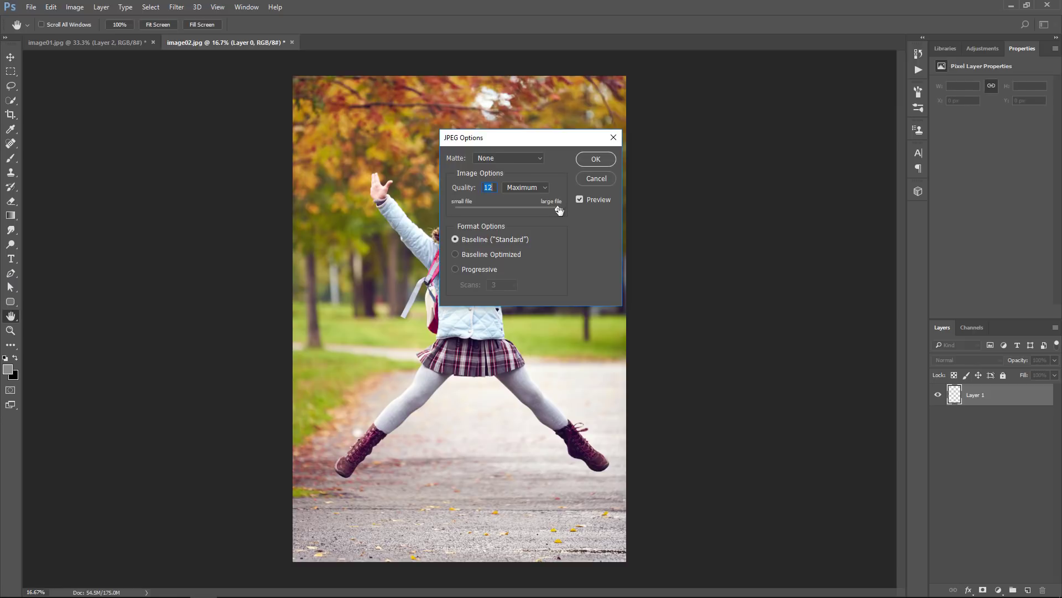
{"action": "left_click", "coordinate": [602, 161]}
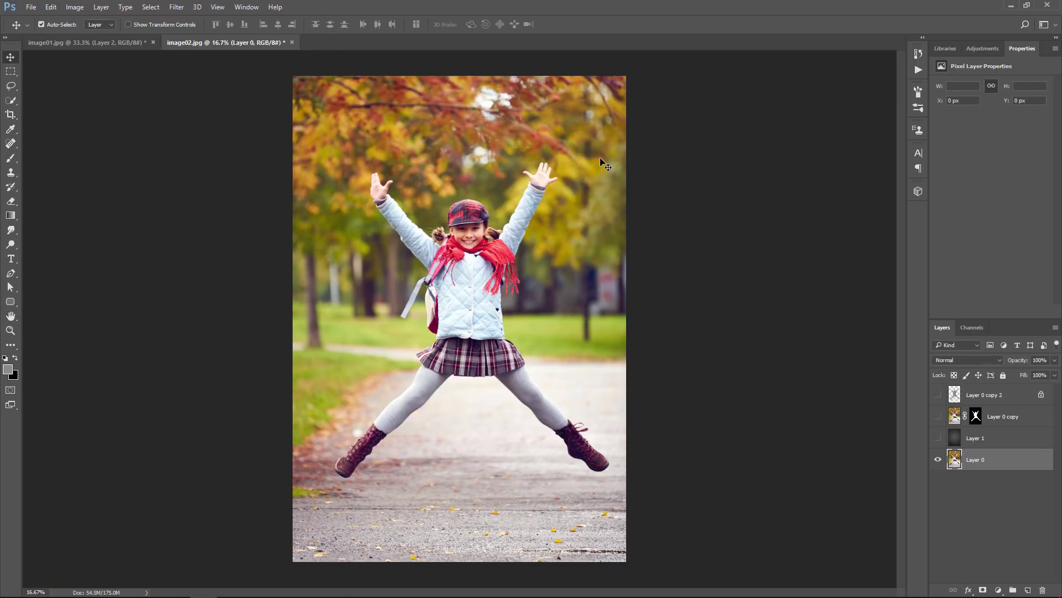
Show Layer 1 and Layer 0 copy 2, and save the depth map in the image02 folder as image02_depth.jpg, JPEG quality 12.
{"action": "left_click", "coordinate": [939, 438]}
{"action": "left_click", "coordinate": [938, 395]}
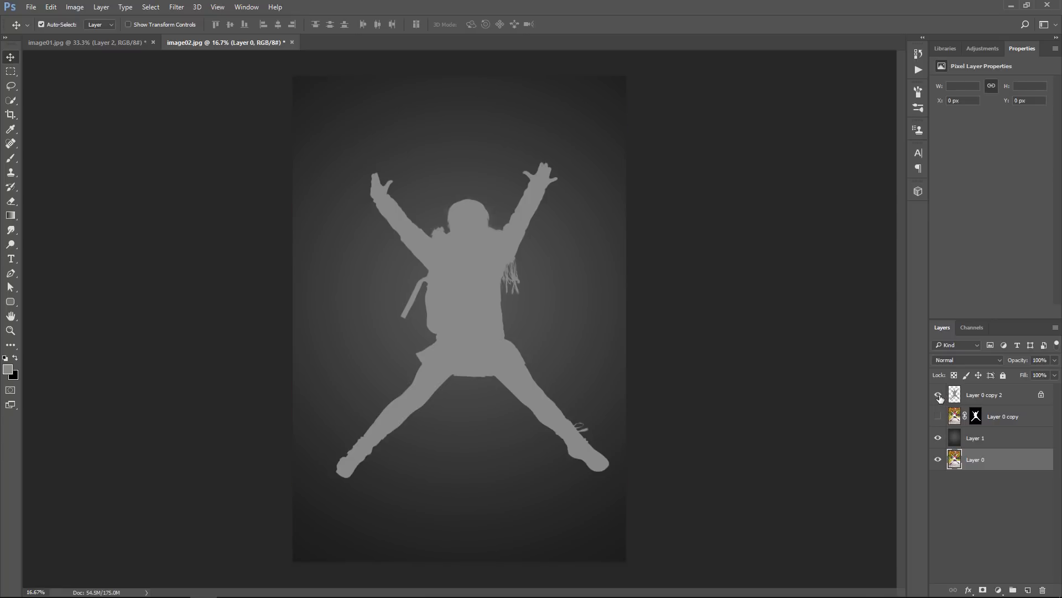
{"action": "left_click", "coordinate": [31, 7]}
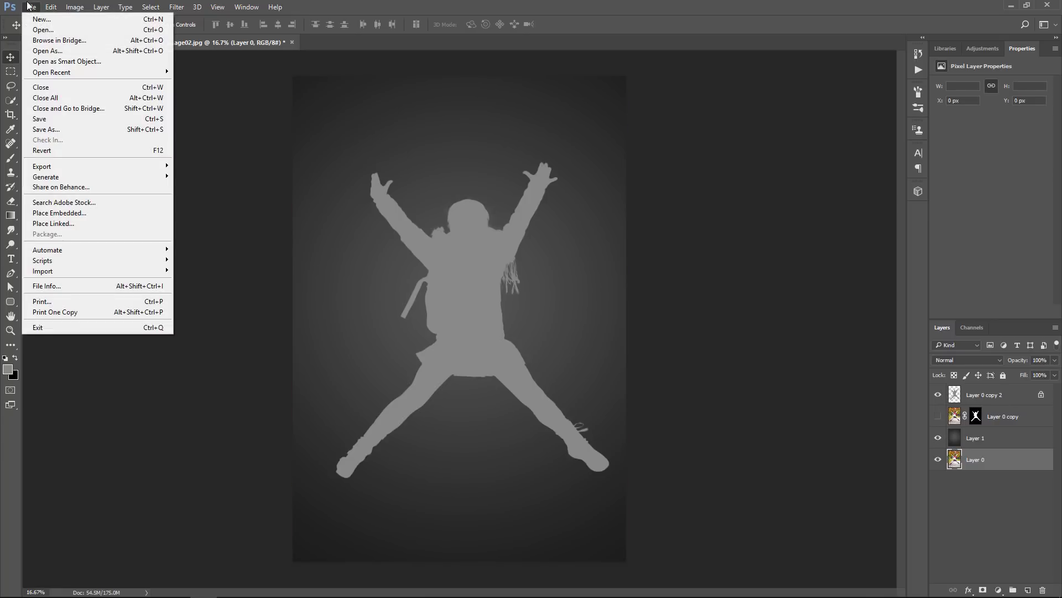
{"action": "left_click", "coordinate": [46, 129]}
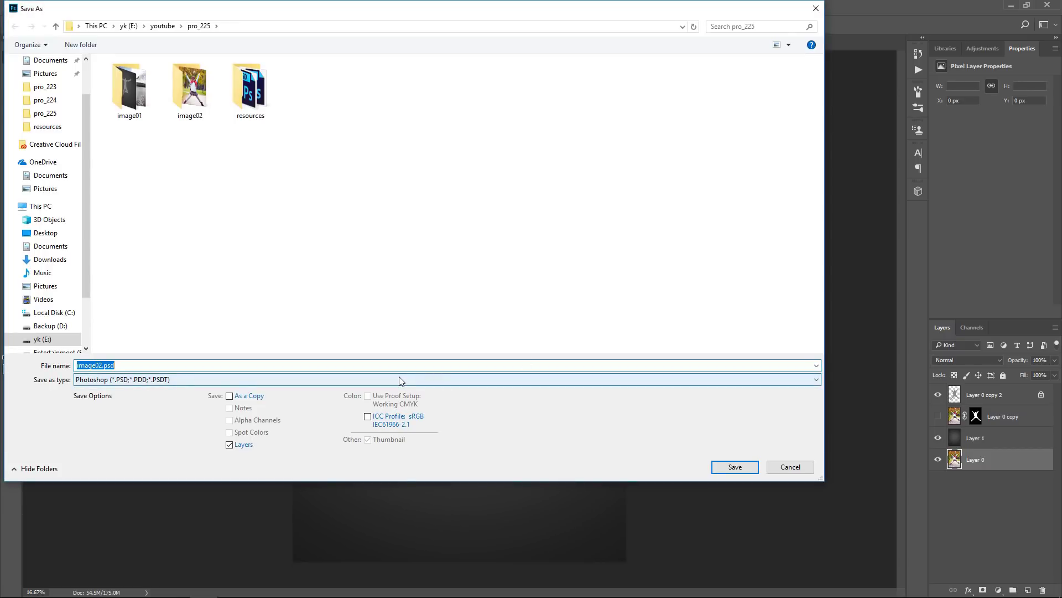
{"action": "left_click", "coordinate": [401, 381]}
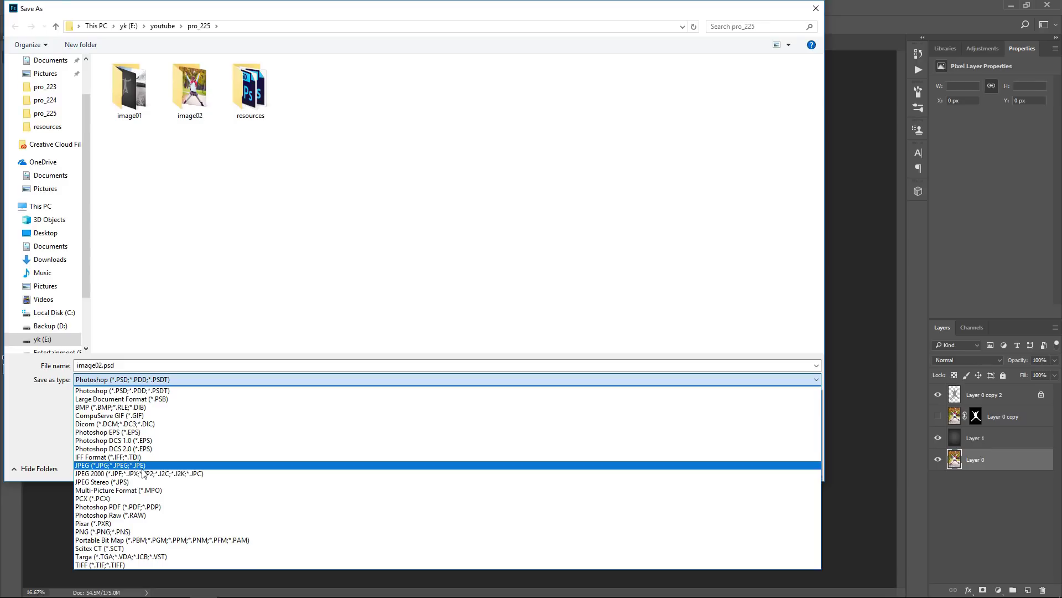
{"action": "left_click", "coordinate": [125, 466]}
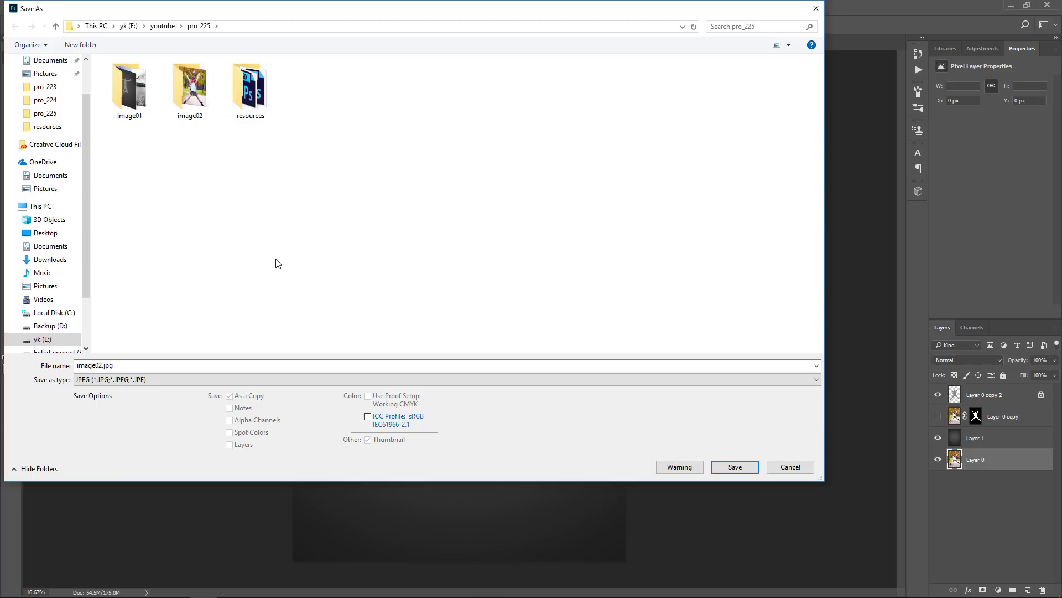
{"action": "double_click", "coordinate": [197, 95]}
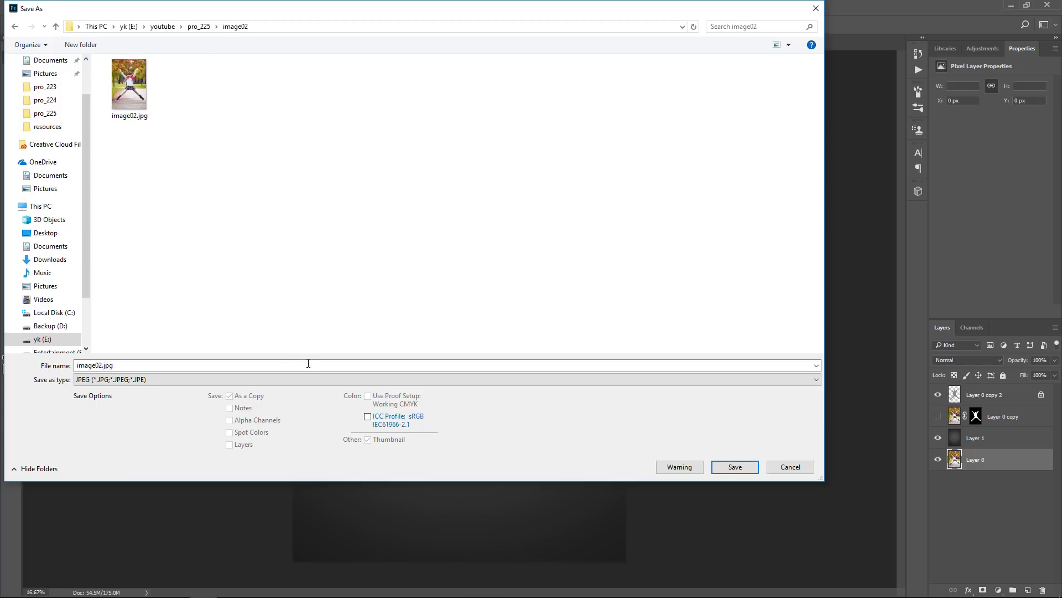
{"action": "double_click", "coordinate": [104, 365]}
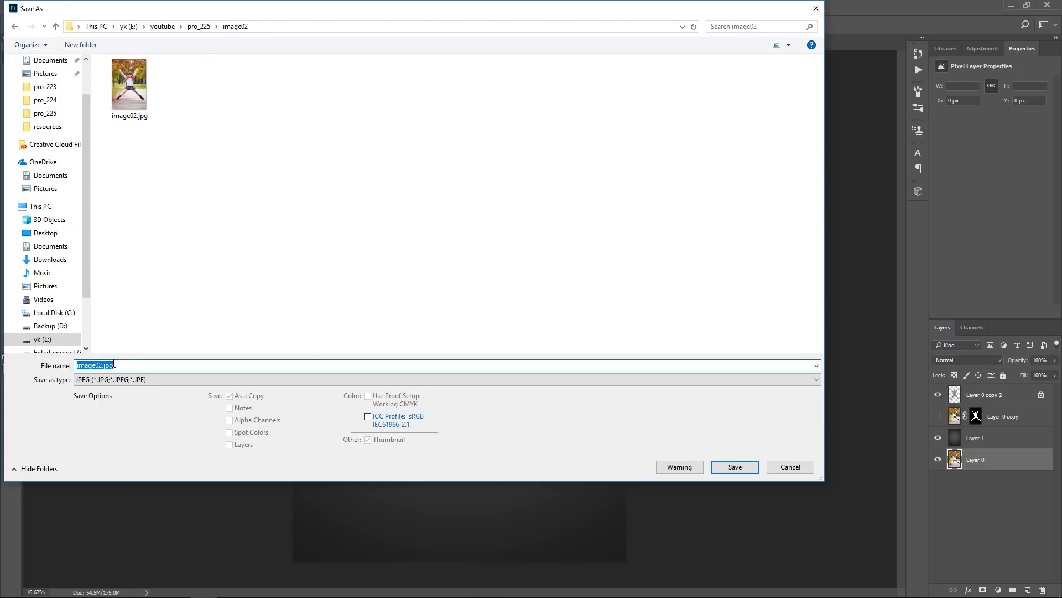
{"action": "left_click", "coordinate": [102, 366]}
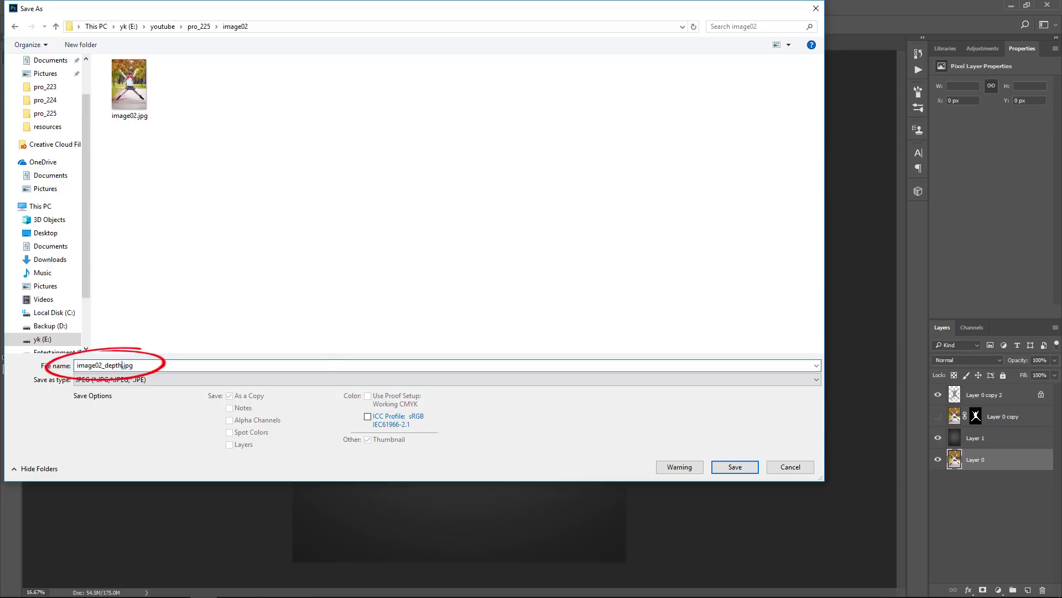
{"action": "left_click", "coordinate": [735, 466]}
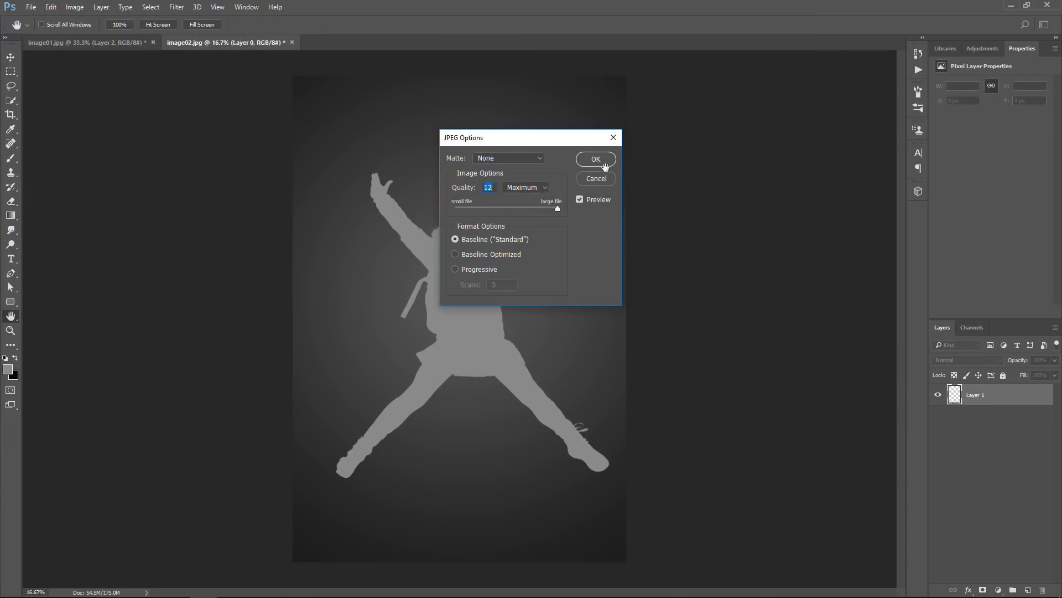
{"action": "left_click", "coordinate": [595, 160]}
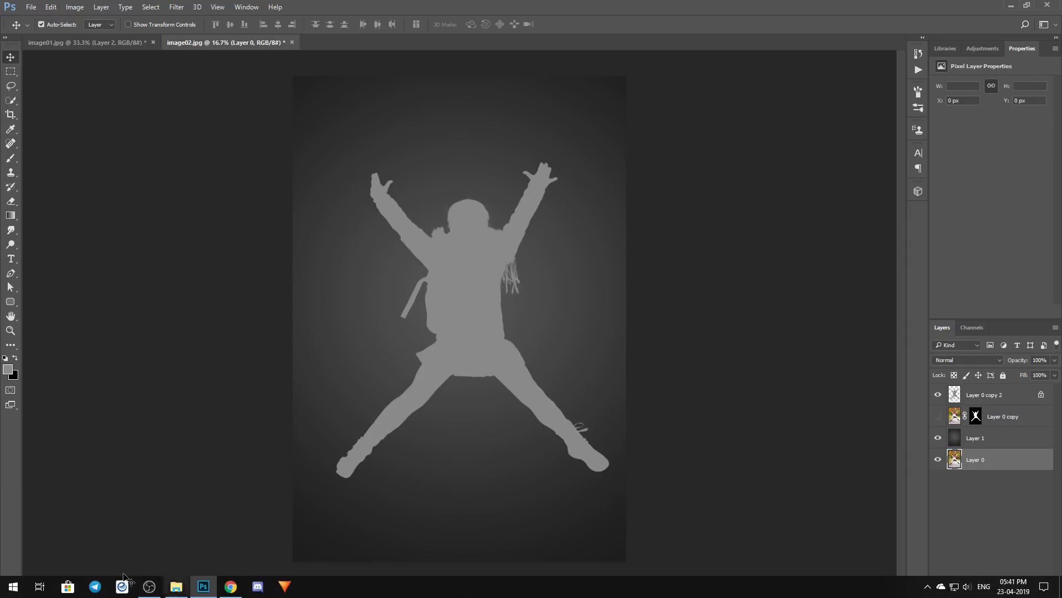
Switch to Facebook in the browser and attach both images from the pro_225 image02 folder, the photo and its depth map, to the post.
{"action": "left_click", "coordinate": [176, 585]}
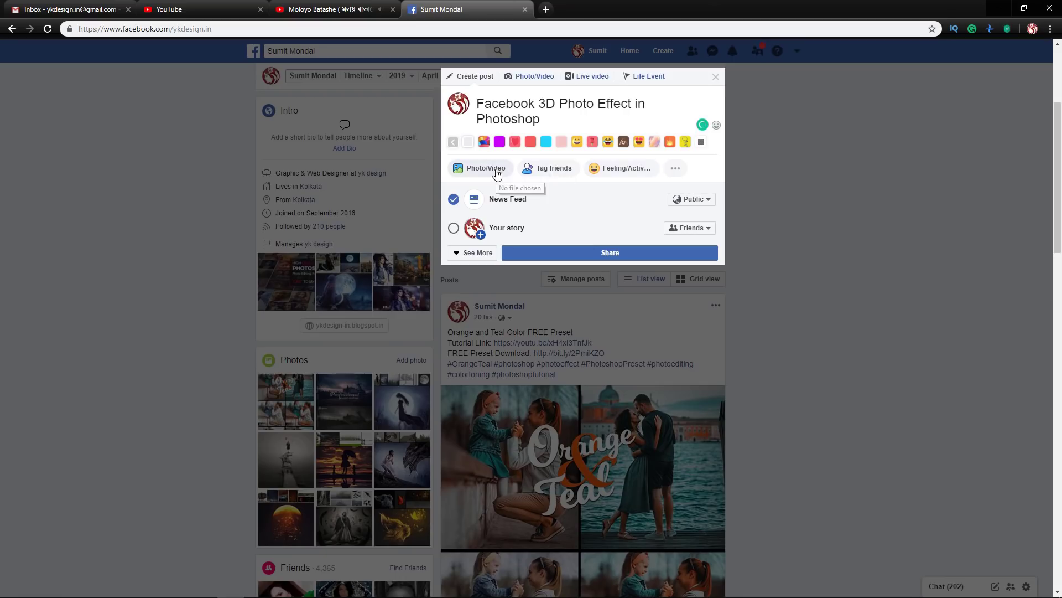
{"action": "left_click", "coordinate": [496, 170]}
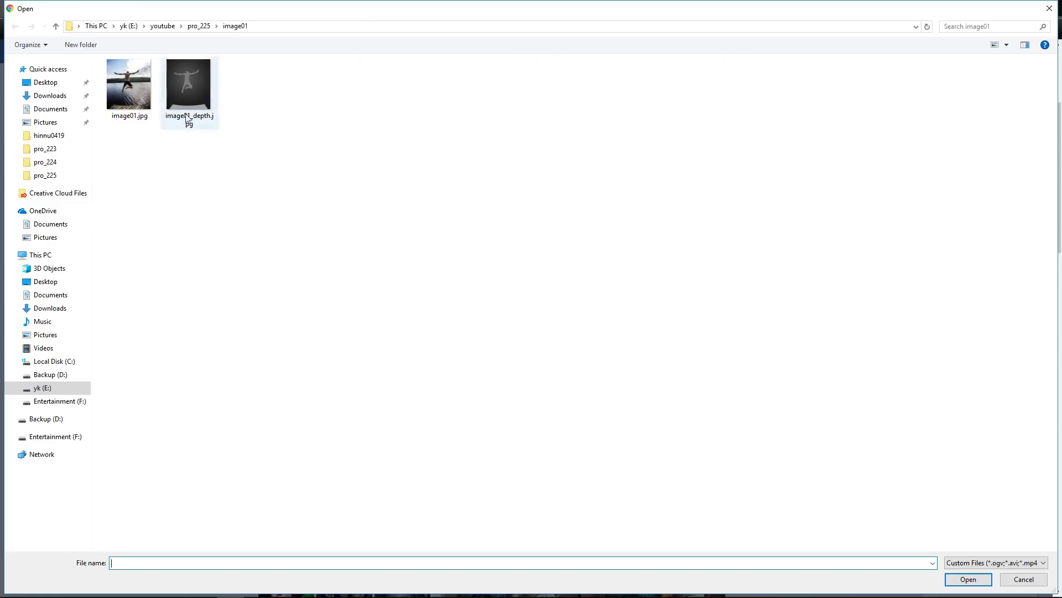
{"action": "left_click", "coordinate": [55, 27]}
{"action": "double_click", "coordinate": [188, 86]}
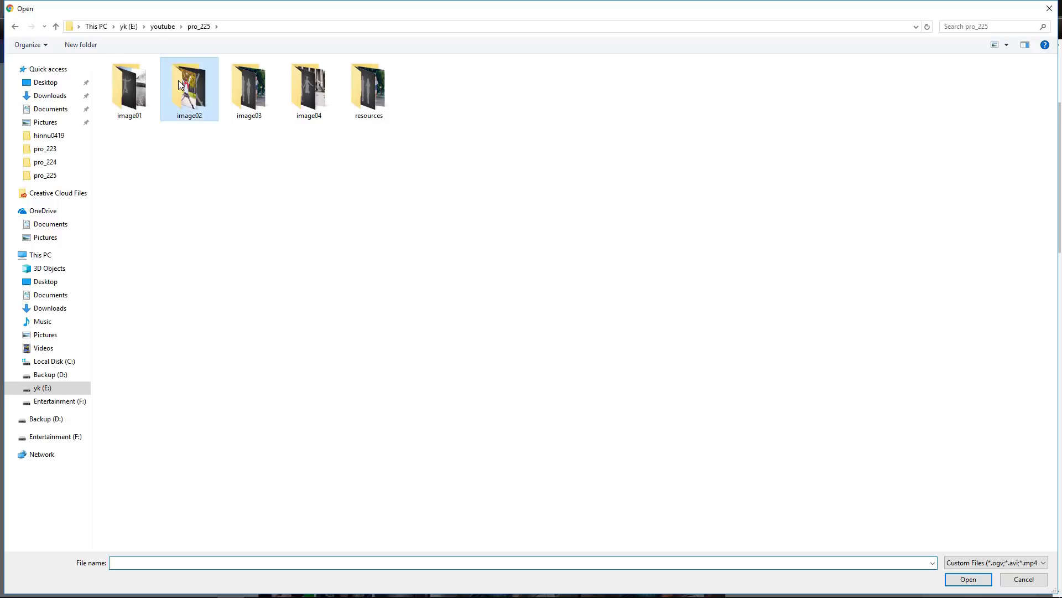
{"action": "left_click_drag", "start_coordinate": [303, 155], "coordinate": [132, 82]}
{"action": "left_click", "coordinate": [968, 579]}
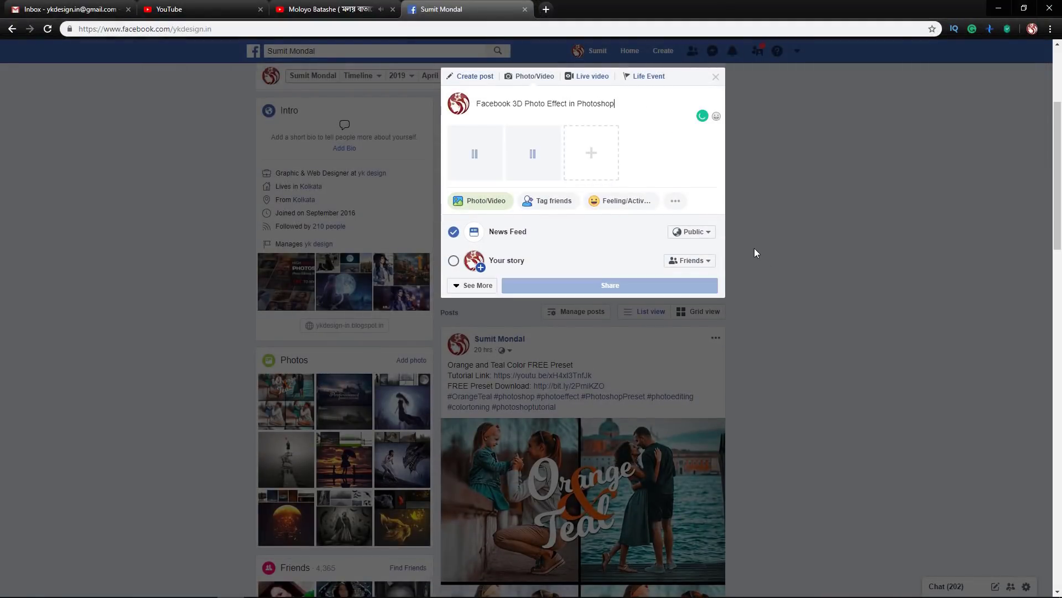